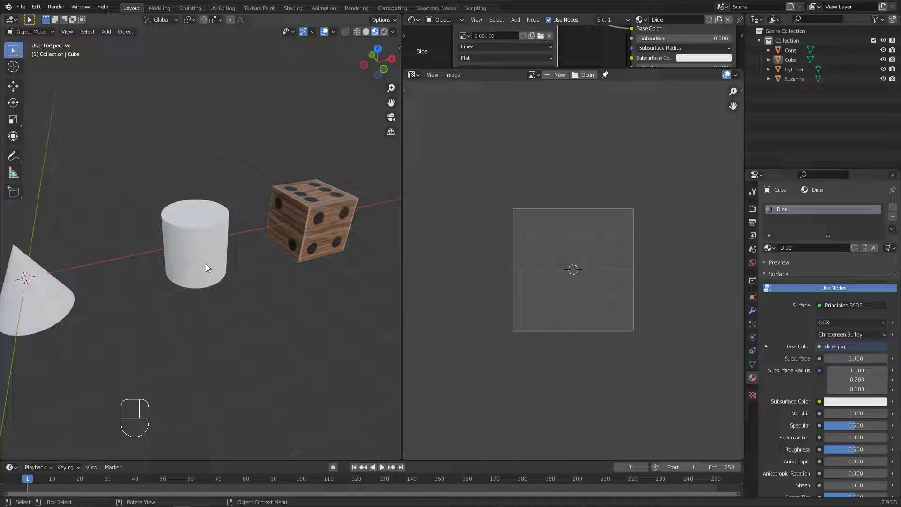
Open pepsi-uvw.png from the practice folder in File Explorer to examine its layout, and return to Blender.
shift+middle_drag(204, 263, 263, 247)
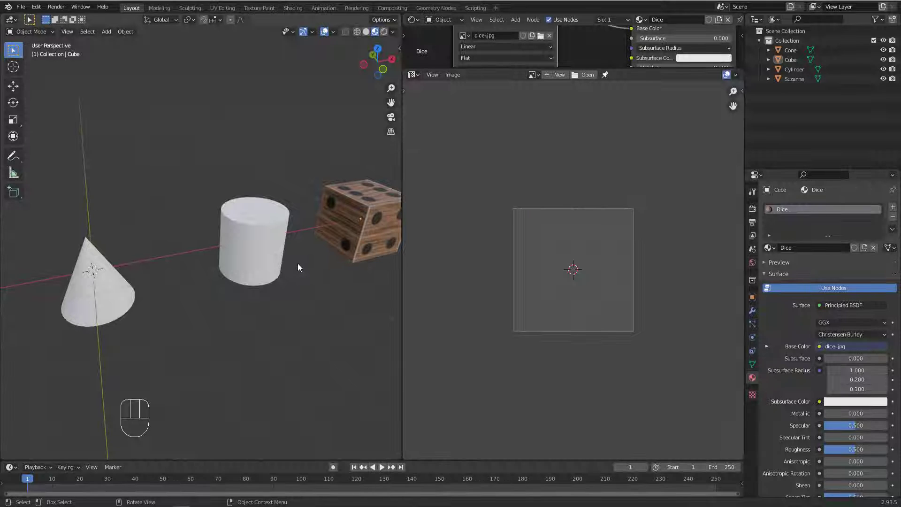
key(alt+Tab)
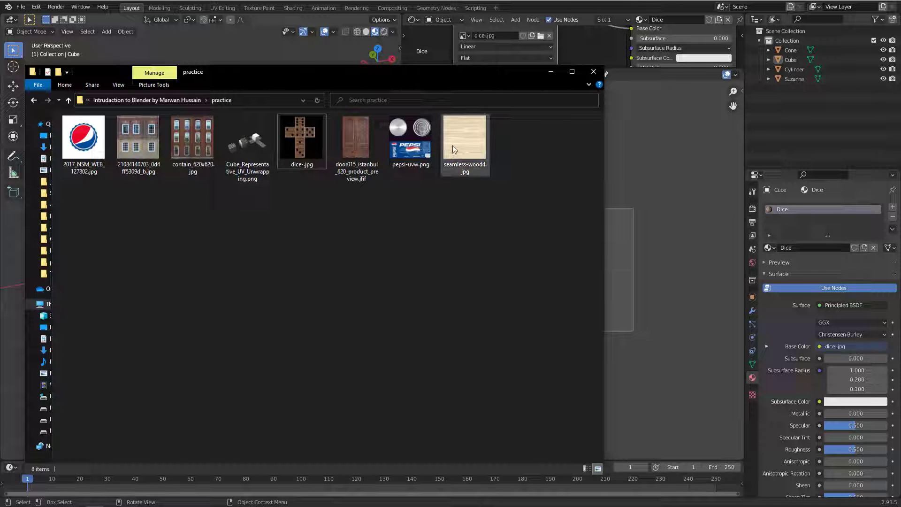
double_click(412, 158)
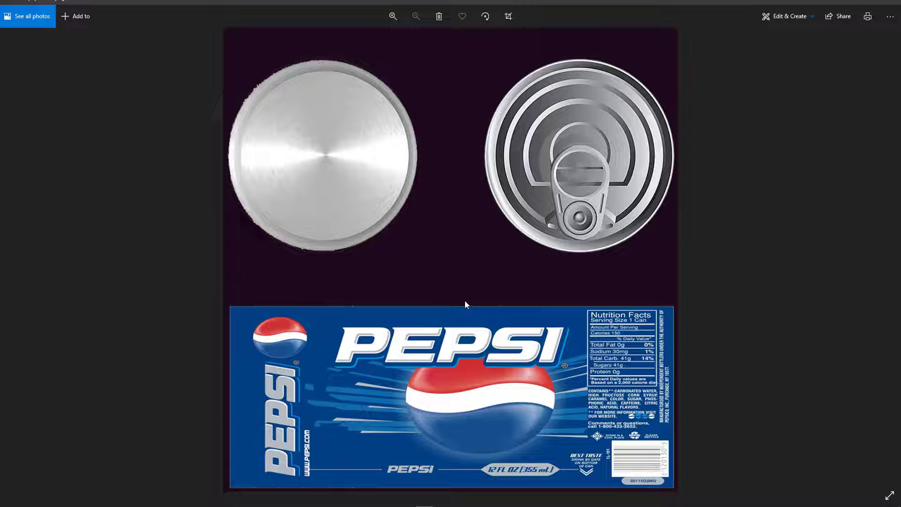
click(894, 2)
key(alt+Tab)
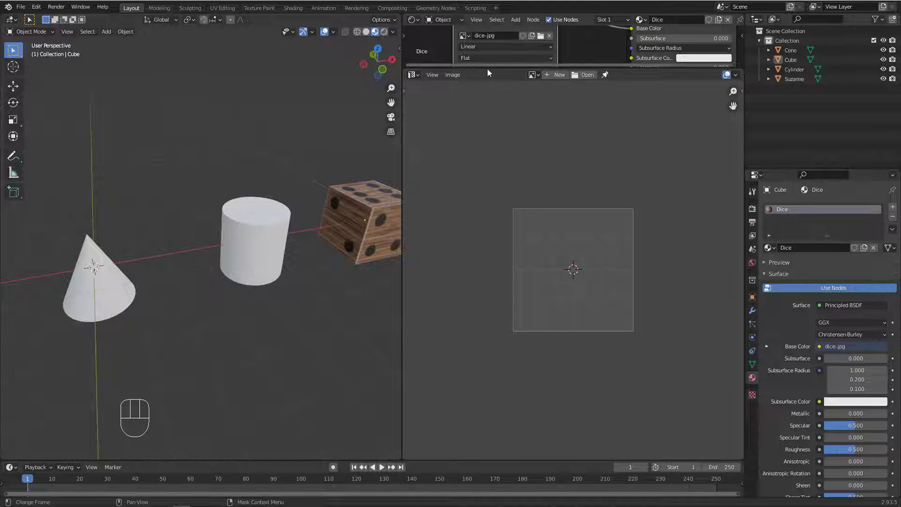
Enlarge the node editor area and give the cylinder a new material named Pepsi.
drag(487, 69, 505, 280)
click(248, 254)
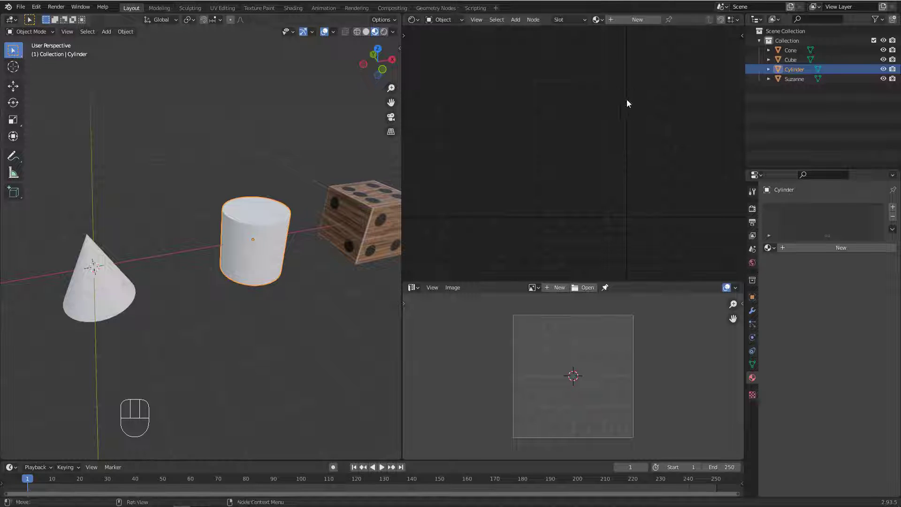
click(628, 18)
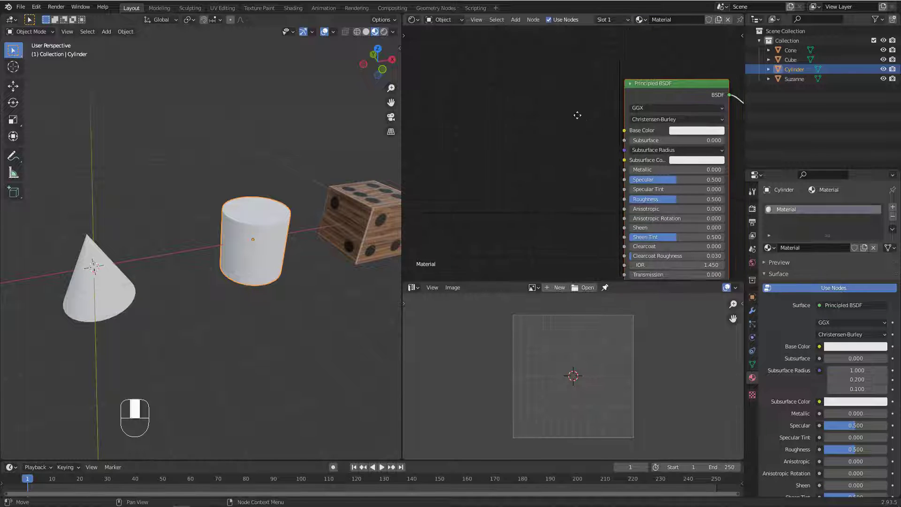
middle_drag(577, 115, 529, 101)
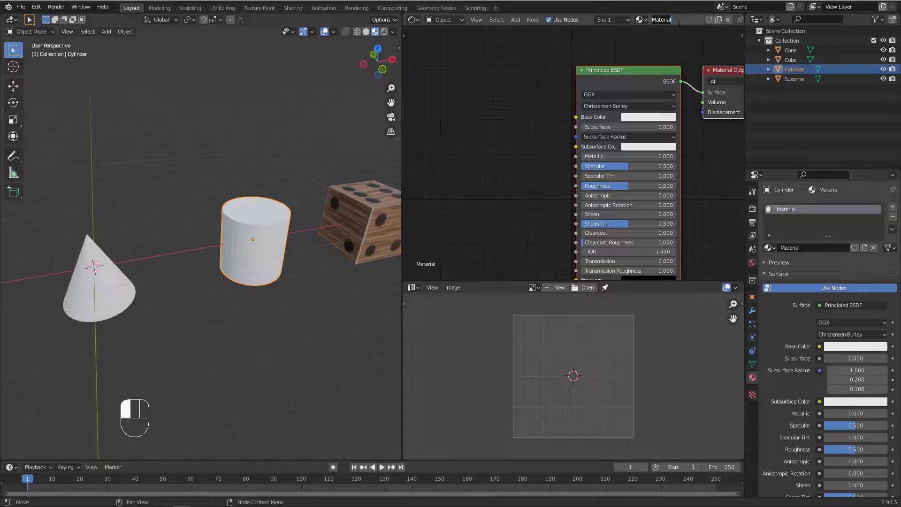
key(BackSpace)
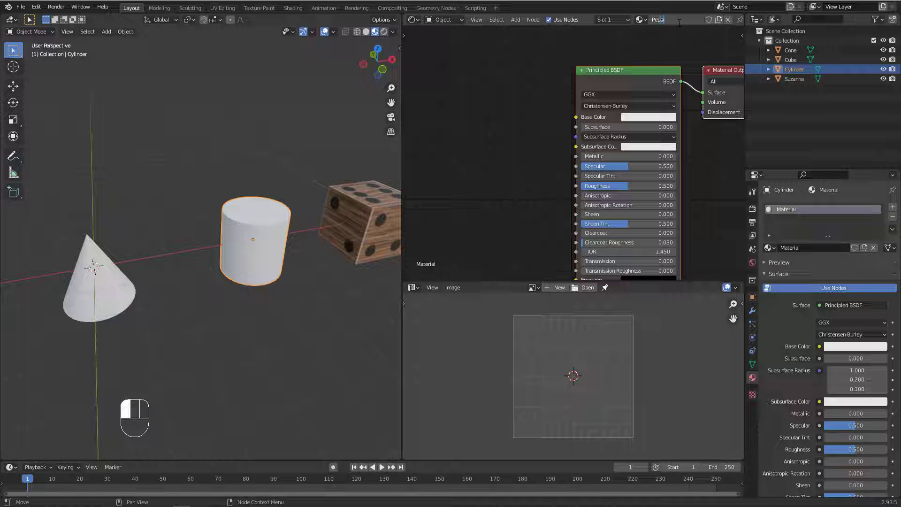
key(Return)
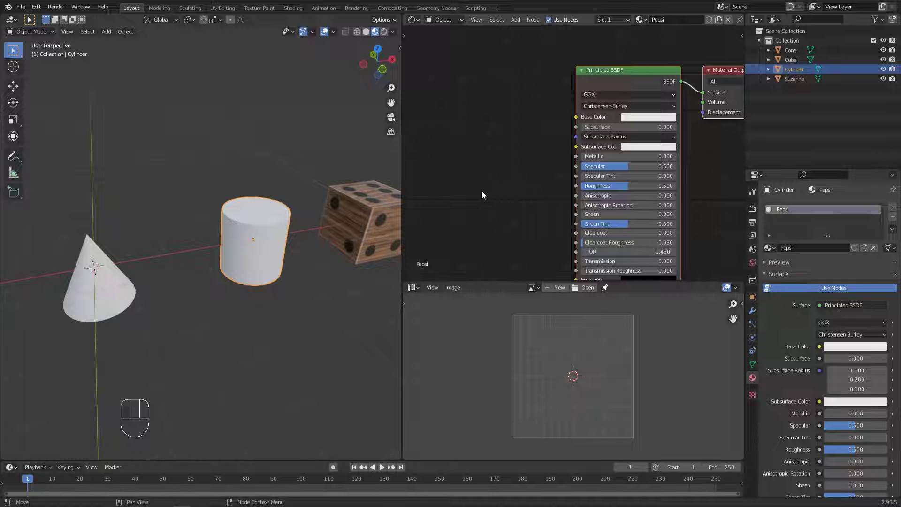
Bring pepsi-uvw.png from the practice folder into the Pepsi material as an image texture feeding Base Color.
middle_drag(481, 191, 500, 165)
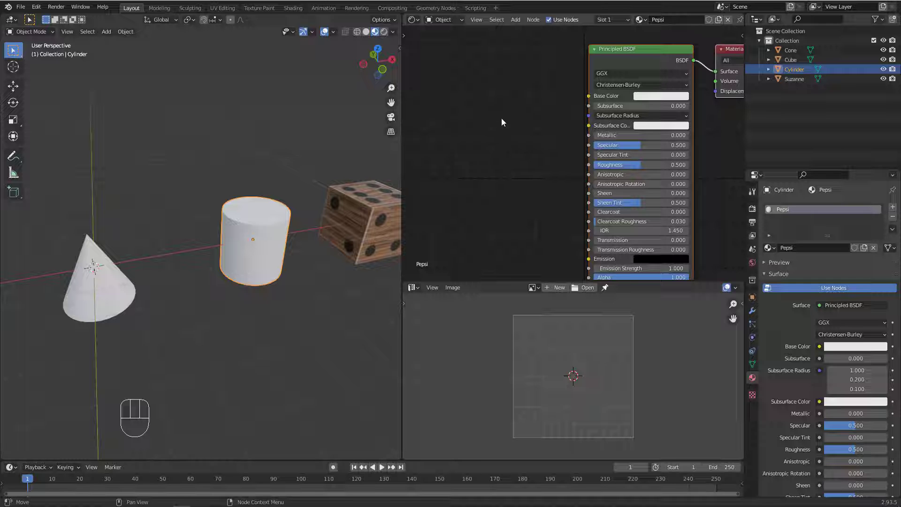
key(alt+Tab)
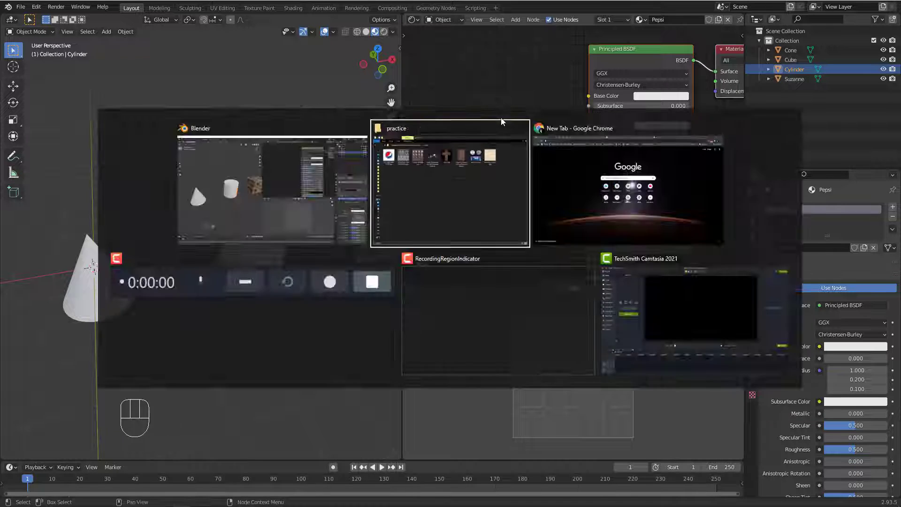
drag(404, 159, 590, 97)
scroll(263, 235, up, 4)
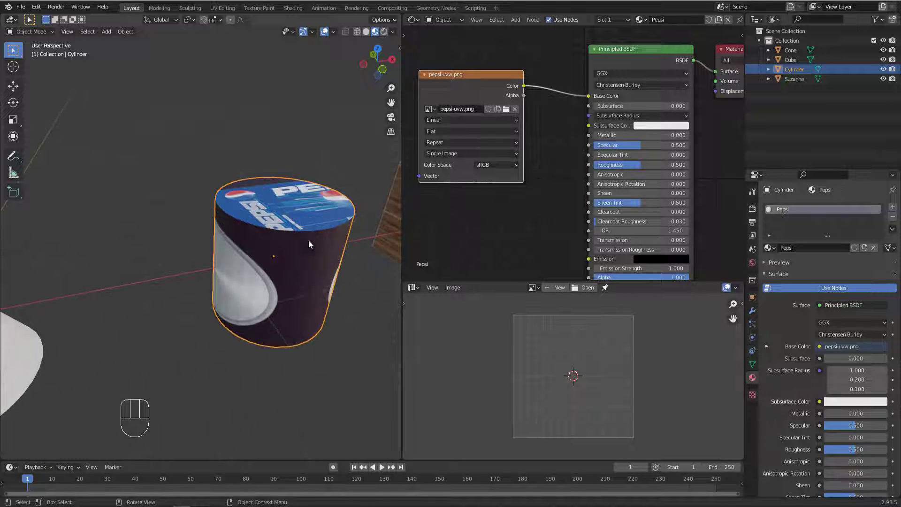
shift+middle_drag(327, 239, 266, 221)
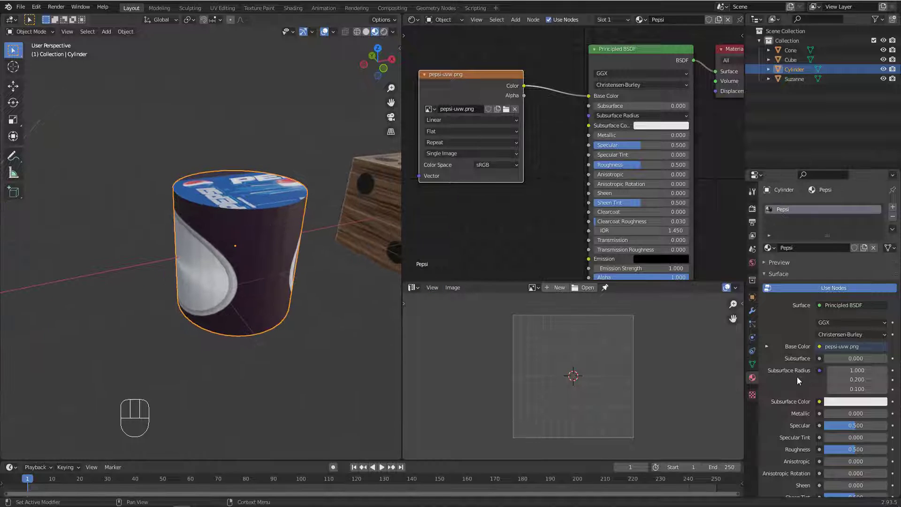
Remove the cylinder's existing UVMap from its mesh data.
click(752, 365)
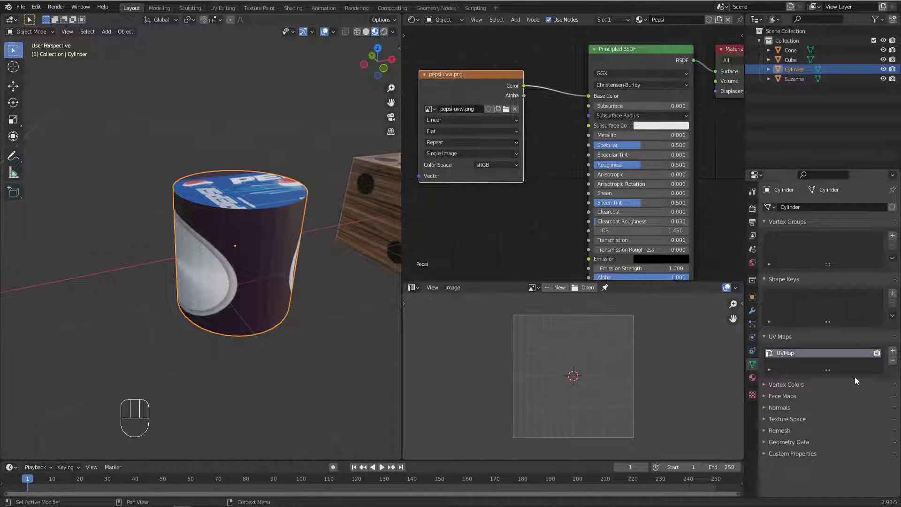
click(893, 361)
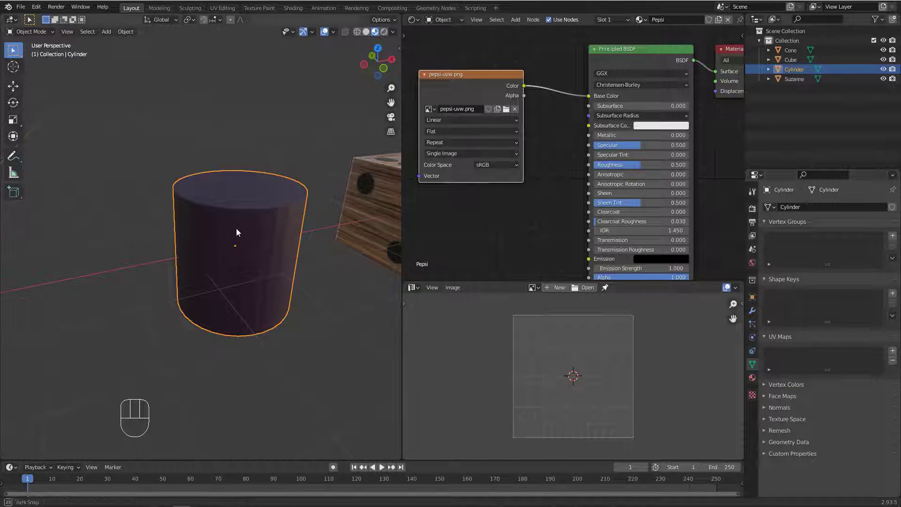
middle_drag(274, 225, 271, 243)
Show the viewport in solid shading and raise the cylinder's top vertices about 1.4 m along Z in Edit Mode.
click(366, 31)
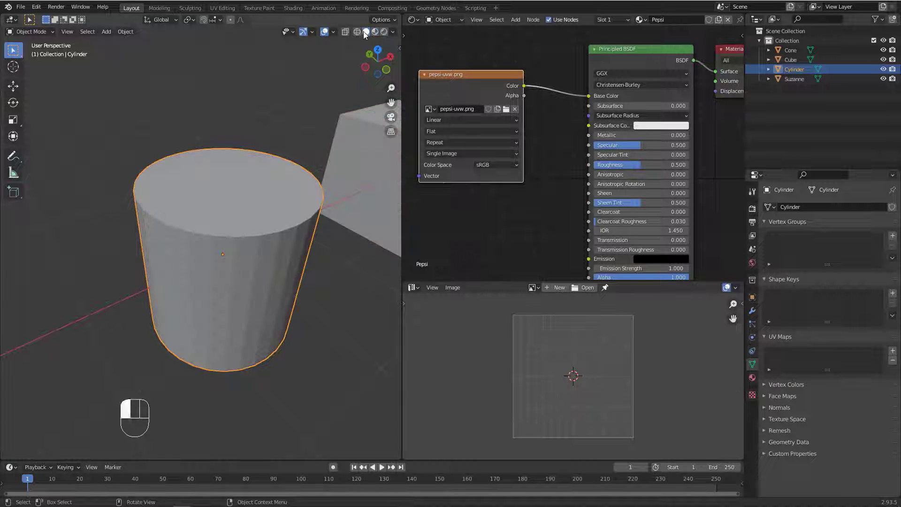
mouse_move(244, 294)
middle_down()
mouse_move(235, 276)
mouse_move(251, 280)
mouse_move(232, 266)
mouse_move(237, 244)
mouse_move(242, 251)
mouse_move(241, 263)
mouse_move(227, 229)
mouse_move(232, 236)
middle_up()
key(Tab)
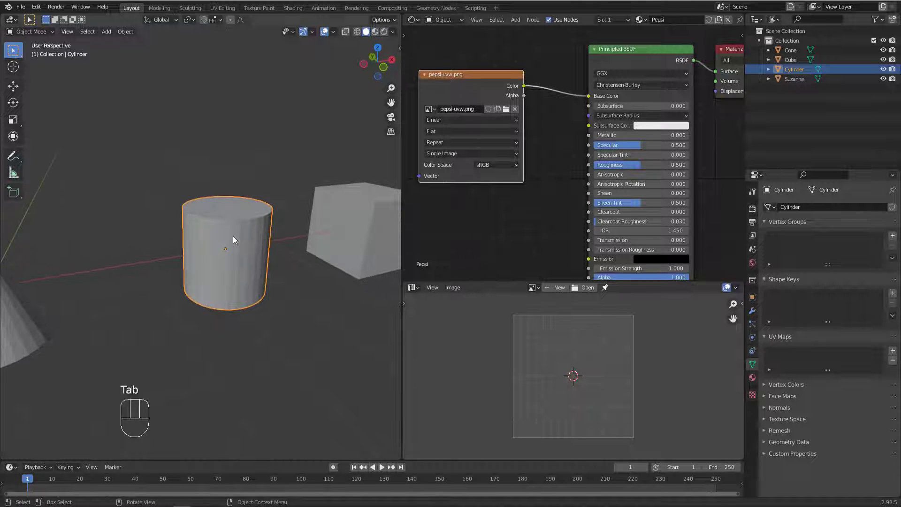
key(1)
drag(158, 166, 298, 233)
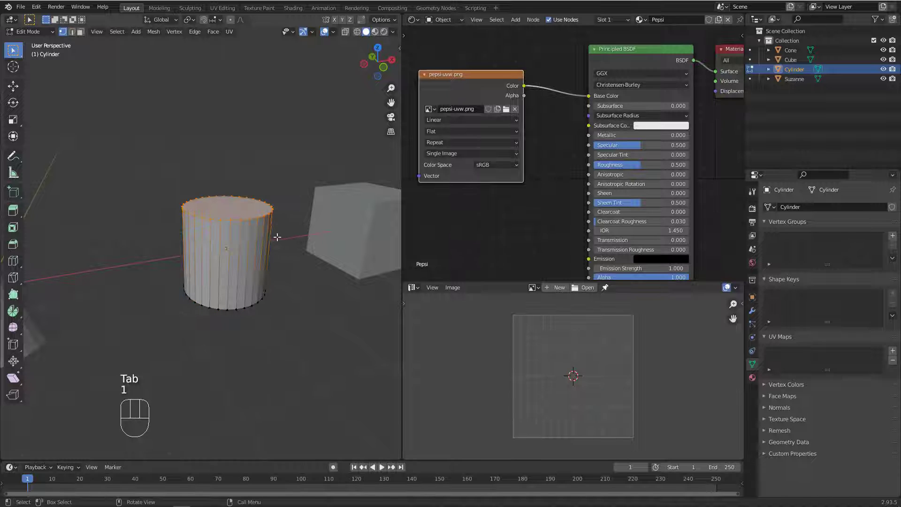
key(g)
key(z)
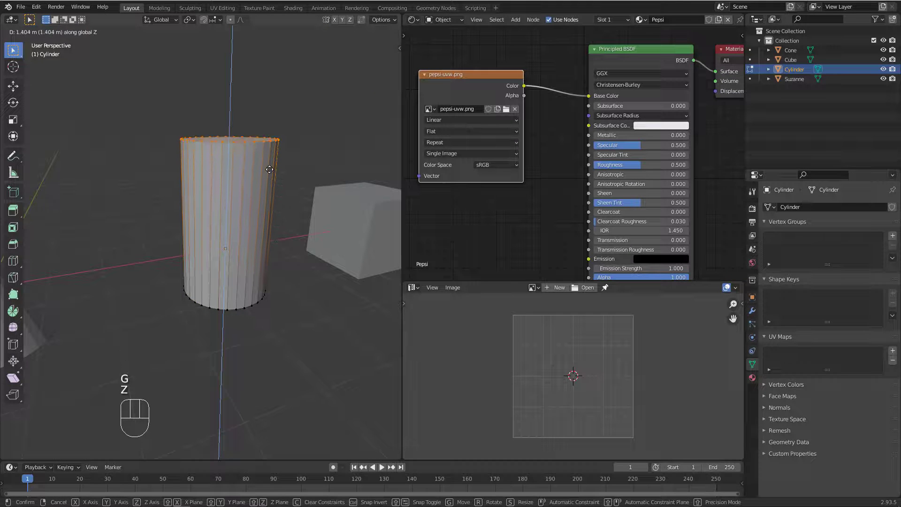
click(270, 170)
middle_drag(270, 170, 293, 237)
key(g)
key(z)
right_click(294, 199)
Extrude the cylinder's bottom face slightly downward and scale it to about 0.97 for a tapered lower edge.
middle_drag(227, 118, 251, 265)
key(3)
click(247, 292)
key(e)
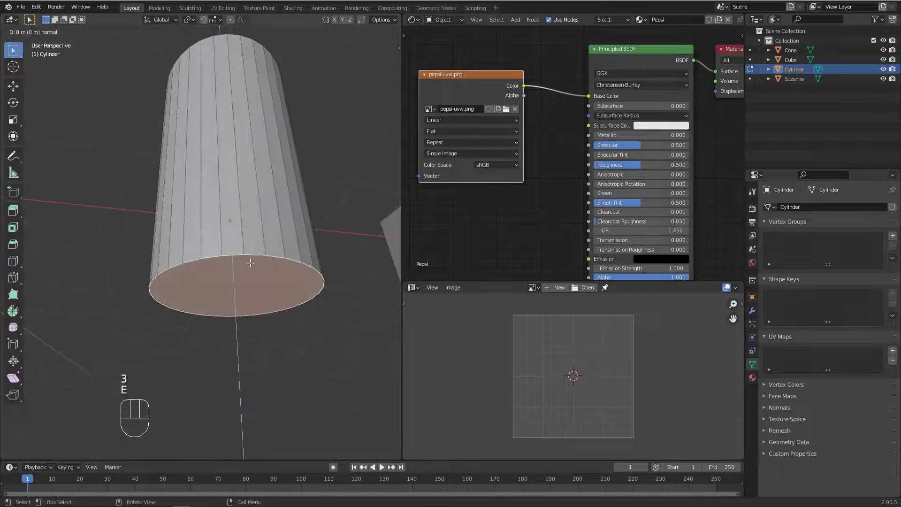
click(253, 275)
key(s)
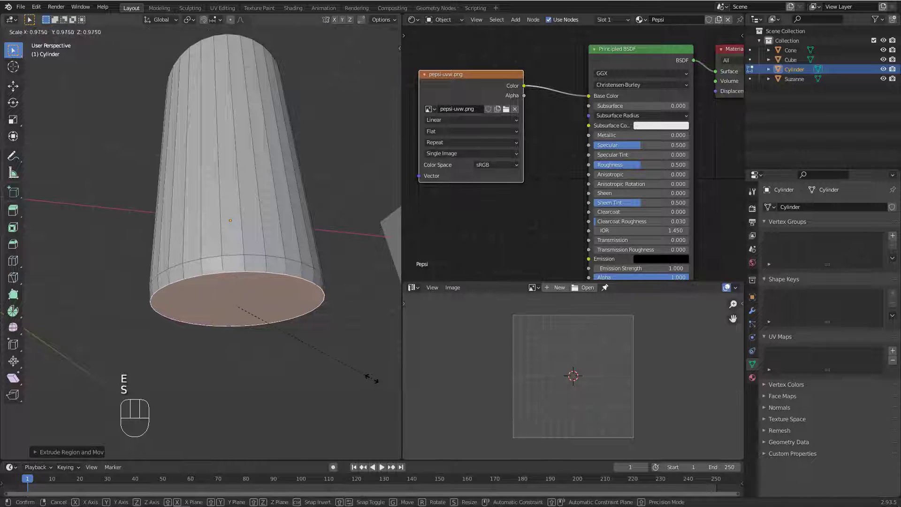
click(367, 375)
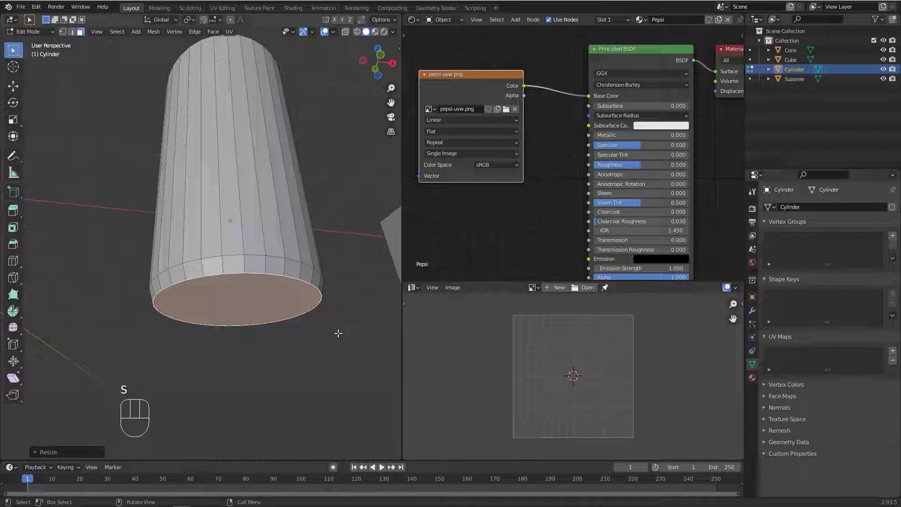
Inset the bottom face by about 0.10 m, and extrude it inward scaled to about 0.75 to form a recessed base.
key(i)
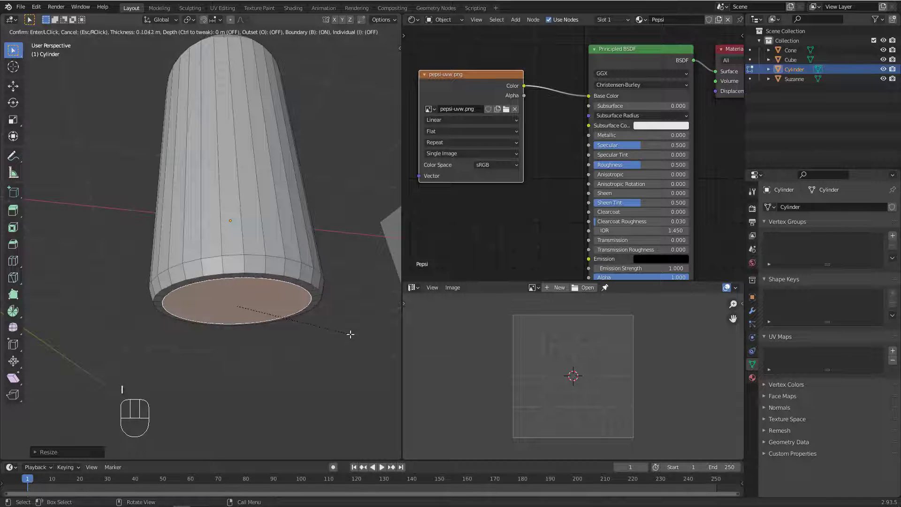
click(350, 333)
key(e)
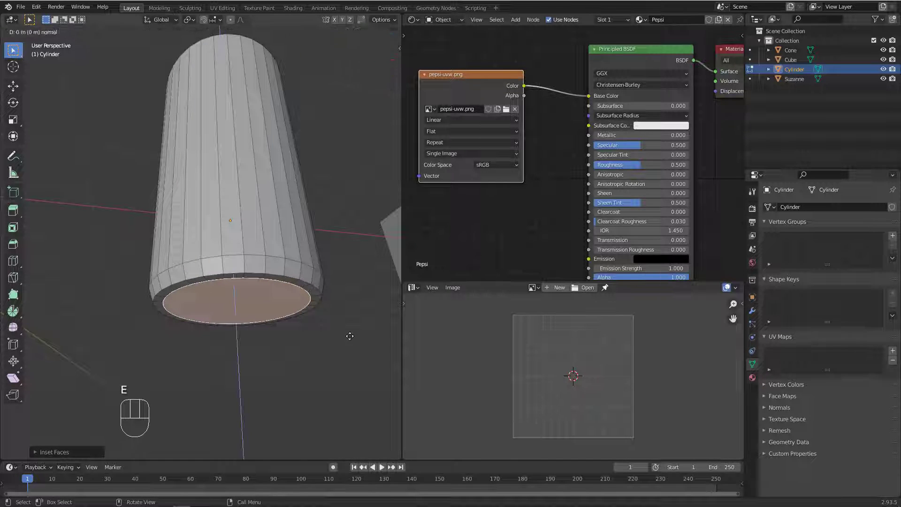
key(s)
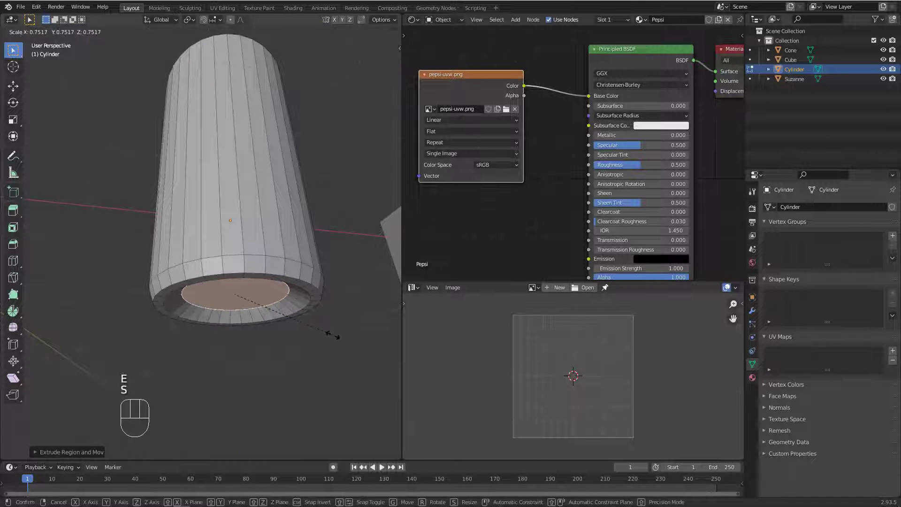
click(334, 336)
Bevel the outer rim, inner rim and recess edge loops of the base about 0.03 m wide with 2 segments.
middle_drag(334, 336, 306, 270)
key(2)
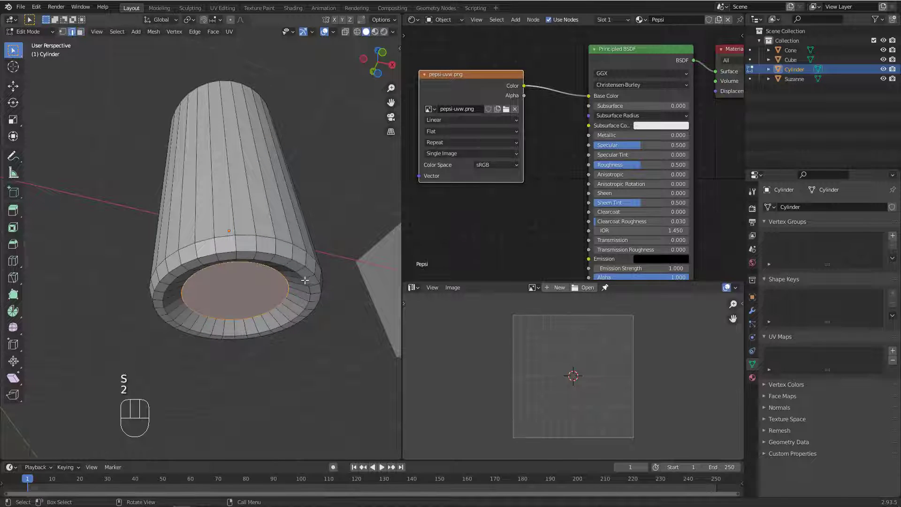
alt+shift+click(298, 268)
scroll(295, 270, up, 2)
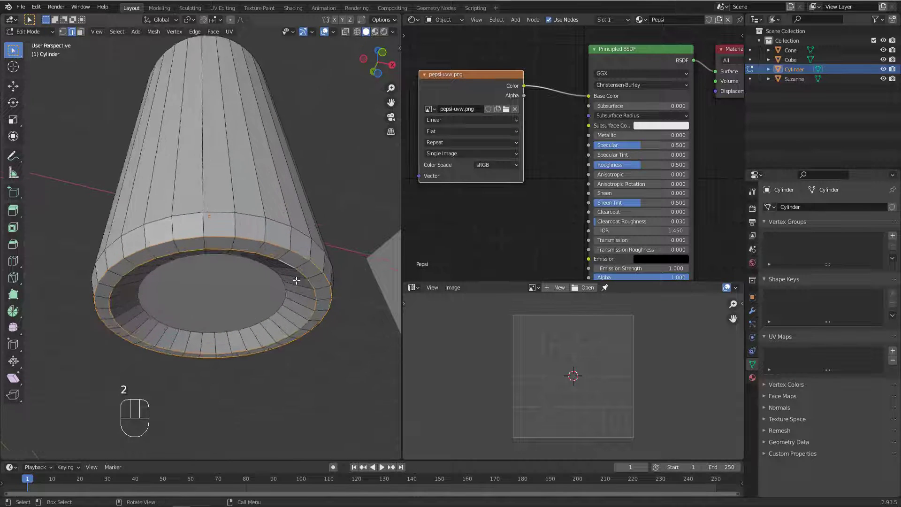
alt+shift+click(280, 278)
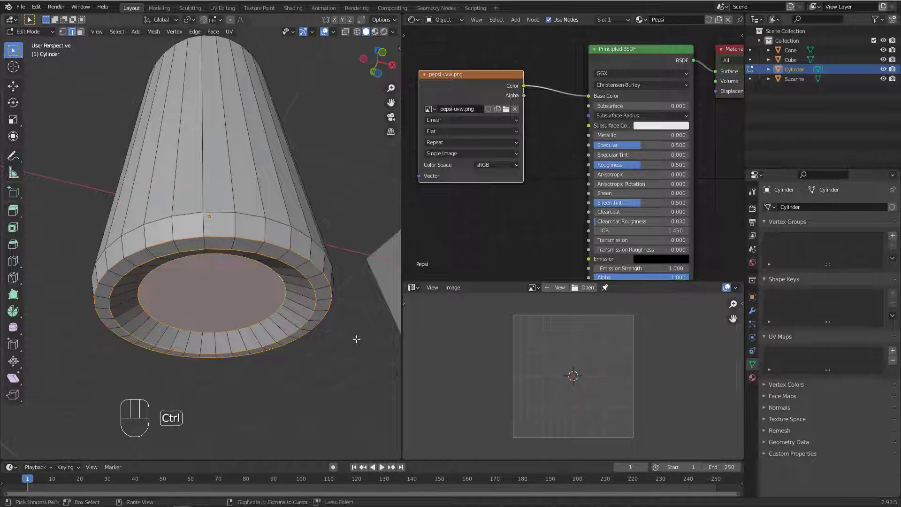
key(ctrl+b)
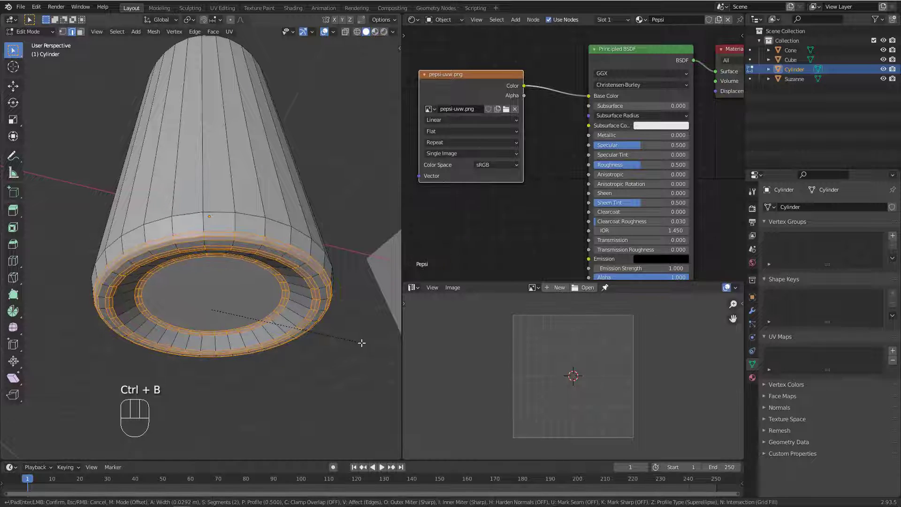
shift+click(368, 346)
Bevel the edge loop where the can's side wall meets the tapered bottom.
middle_drag(367, 346, 263, 312)
scroll(332, 336, up, 2)
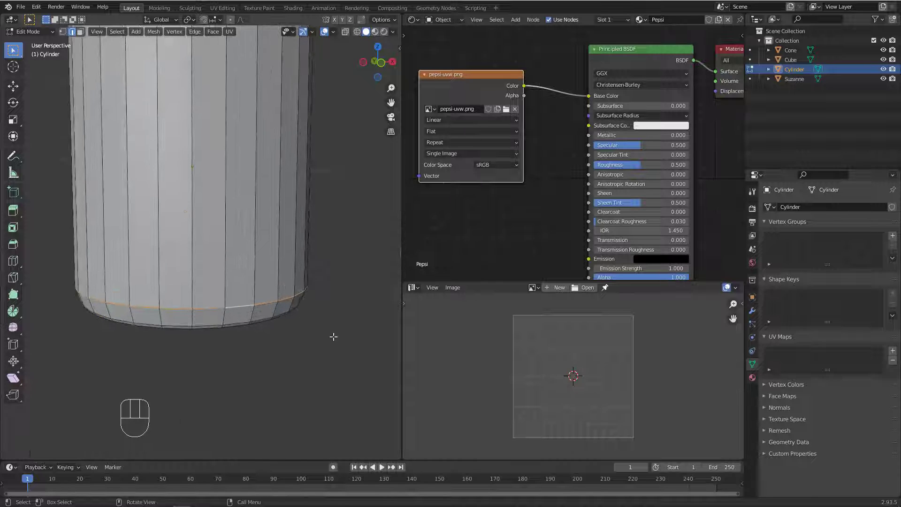
key(ctrl+b)
click(312, 322)
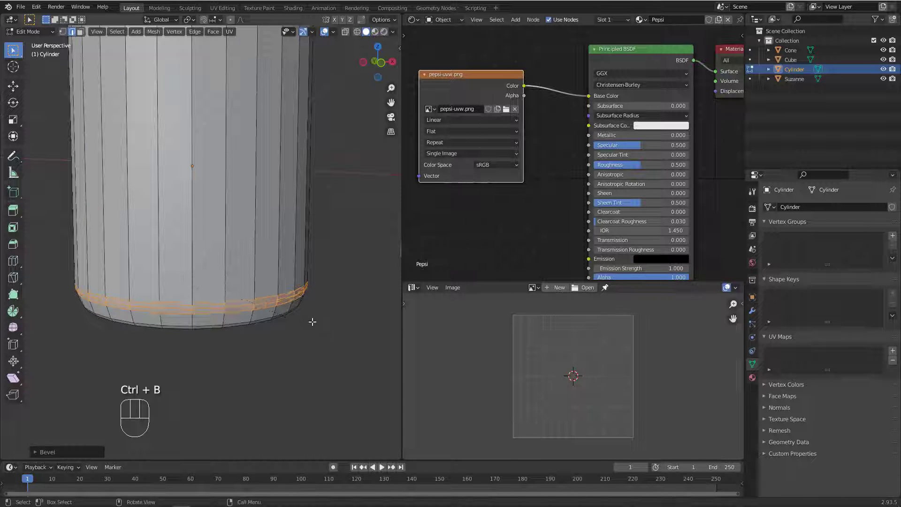
Extrude the cylinder's top face upward about 0.17 m and scale it to about 0.94 for a tapered upper edge.
scroll(277, 286, down, 4)
shift+middle_drag(264, 150, 260, 224)
key(3)
click(257, 199)
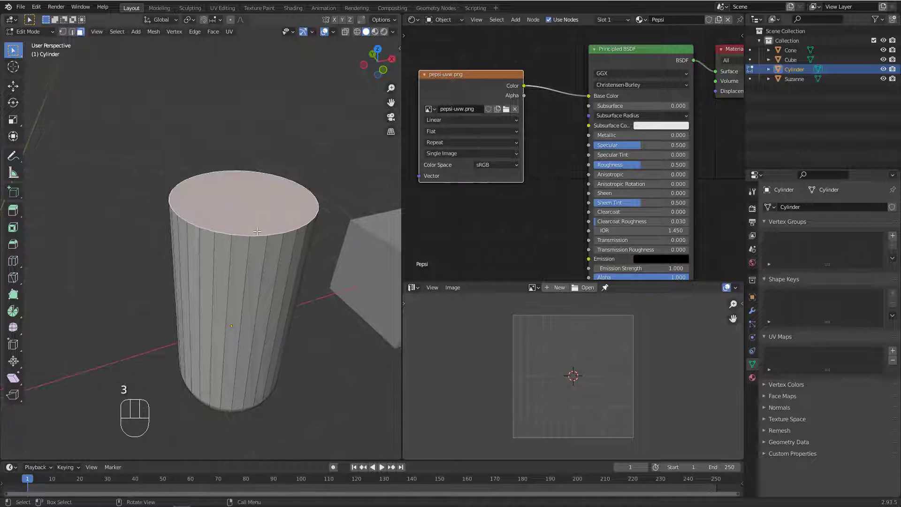
scroll(258, 206, up, 2)
key(e)
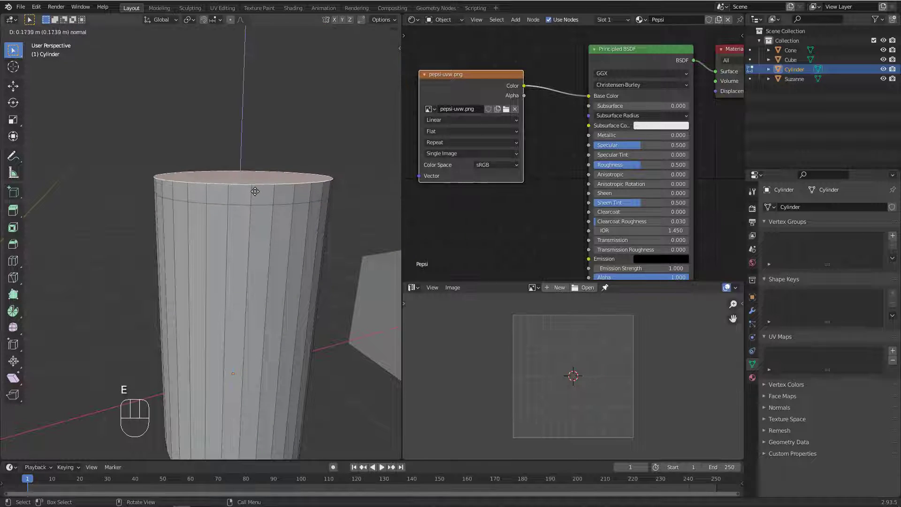
click(257, 193)
key(s)
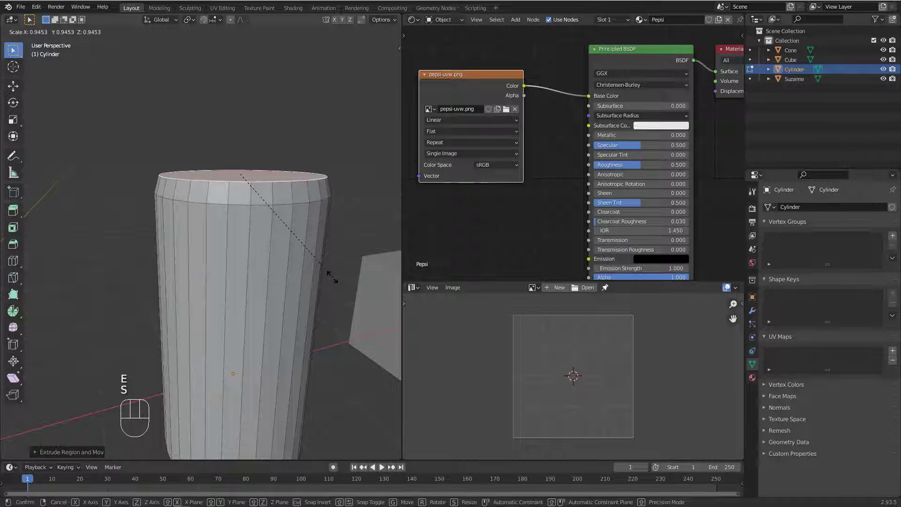
click(335, 281)
scroll(281, 181, up, 3)
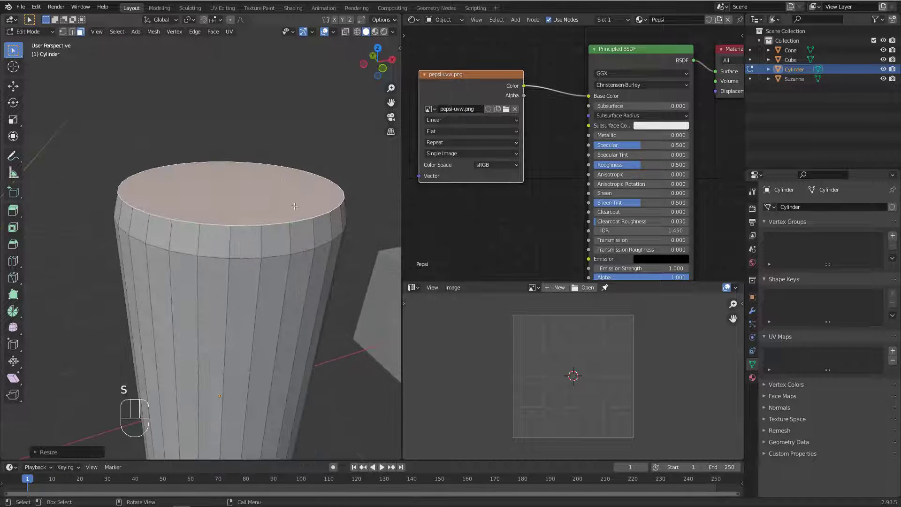
Inset the can's top face slightly, extrude it inward about 0.13 m and scale it to about 0.92 for a recessed lid.
key(i)
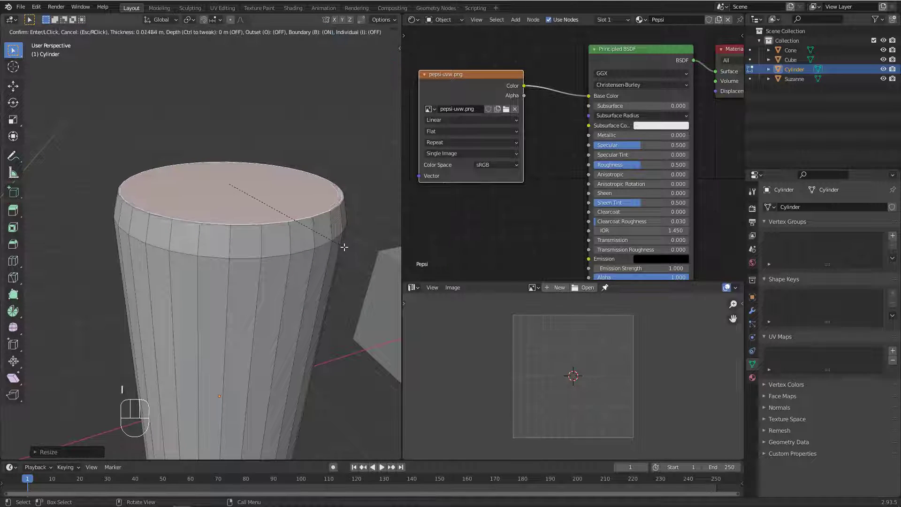
click(339, 243)
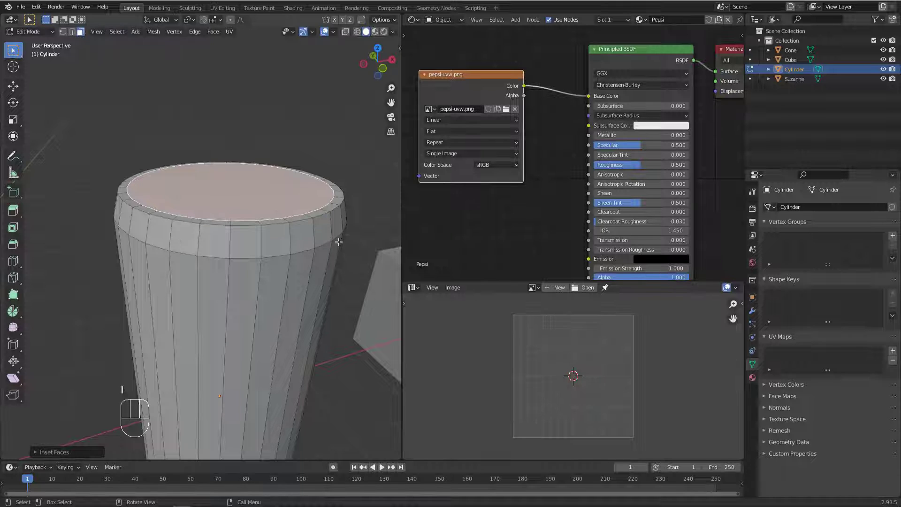
key(e)
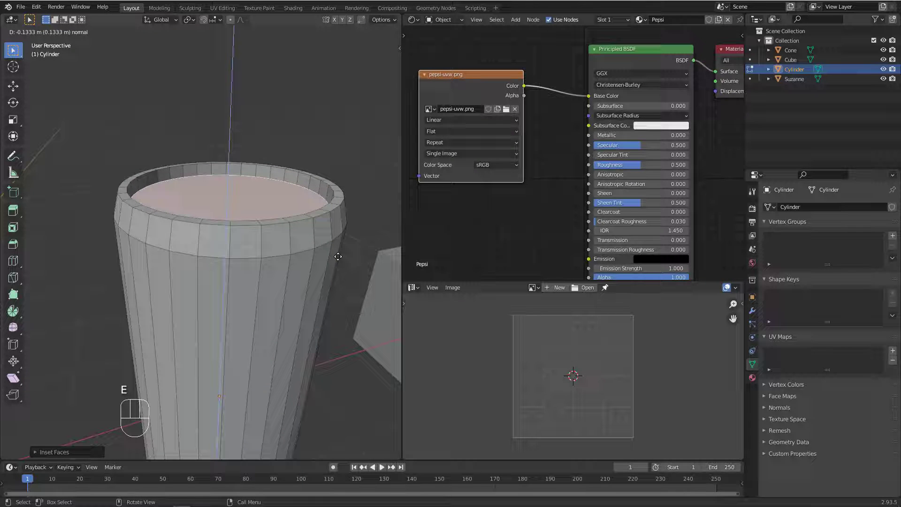
click(338, 257)
key(s)
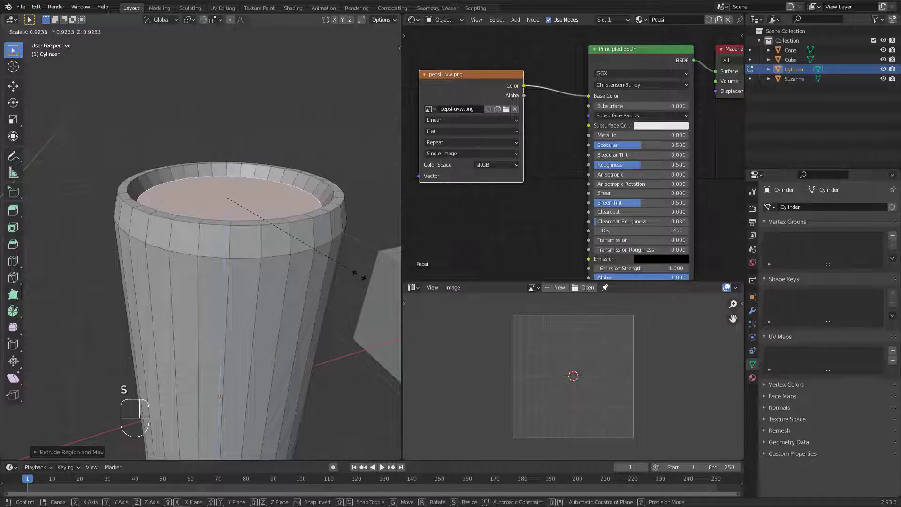
click(359, 275)
Bevel the outer and inner edge loops of the top rim about 0.026 m wide with 2 segments.
middle_drag(359, 274, 355, 303)
middle_drag(337, 263, 307, 211)
key(2)
alt+click(333, 188)
alt+shift+click(344, 190)
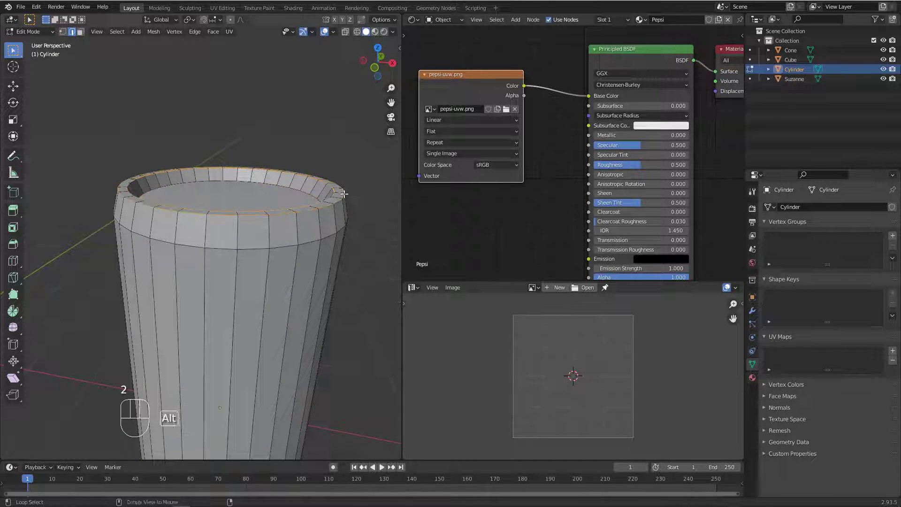
scroll(342, 198, up, 2)
shift+middle_drag(342, 197, 287, 202)
middle_drag(300, 213, 312, 234)
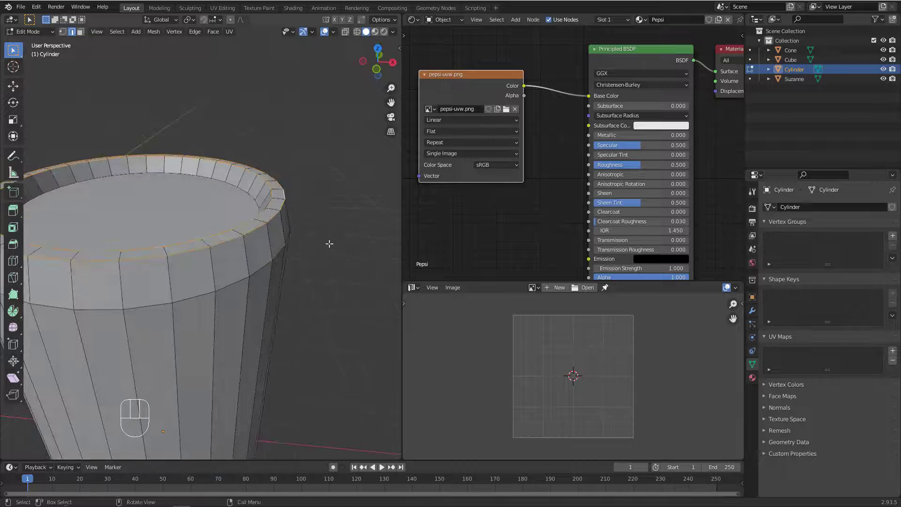
key(ctrl+b)
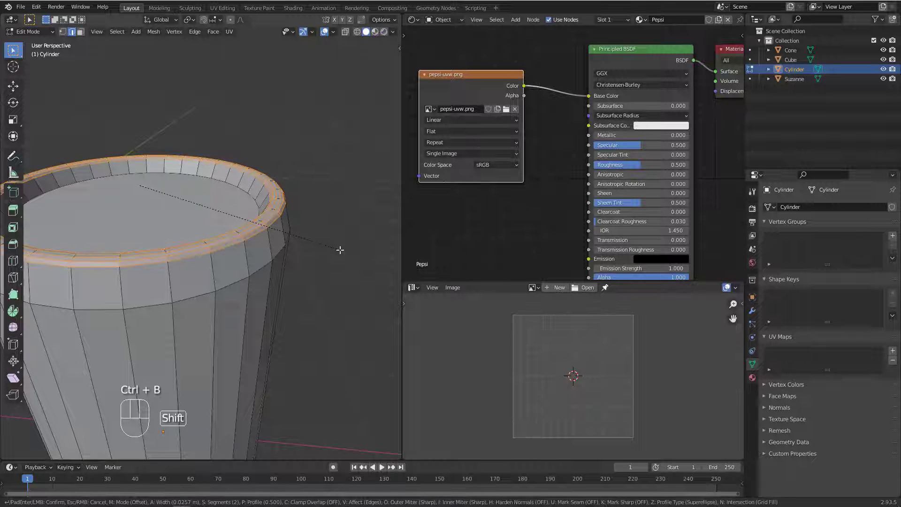
click(306, 258)
Bevel the edge loop where the side wall meets the tapered top and the loop around the recessed lid with 2 segments.
alt+click(304, 254)
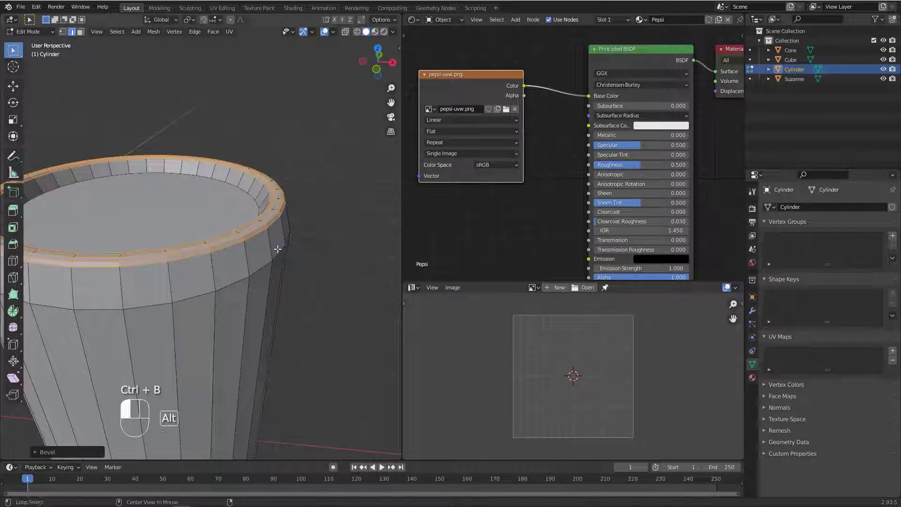
key(ctrl+b)
click(337, 258)
scroll(258, 188, up, 1)
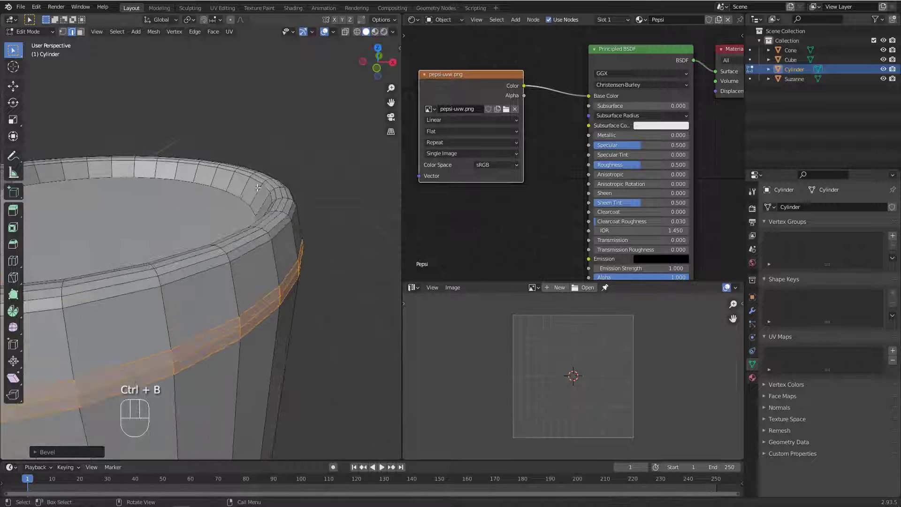
alt+click(248, 201)
key(ctrl+b)
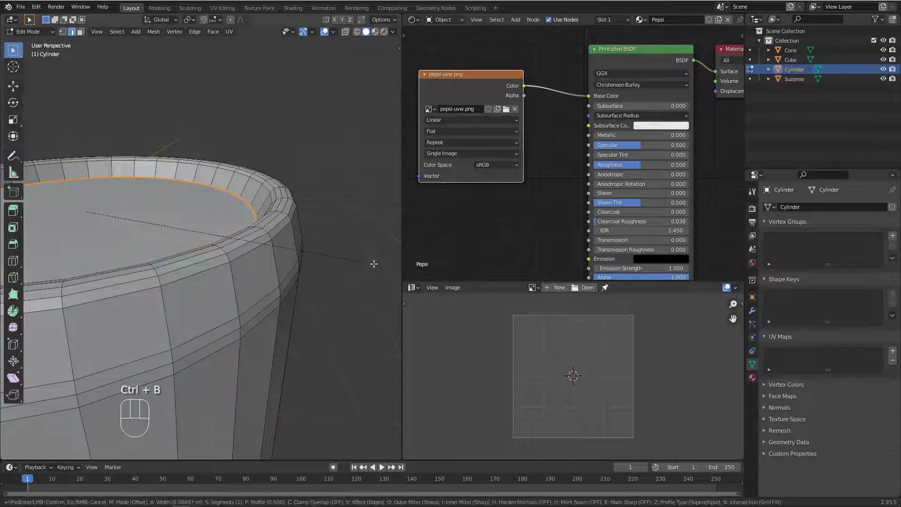
click(379, 269)
scroll(314, 177, down, 8)
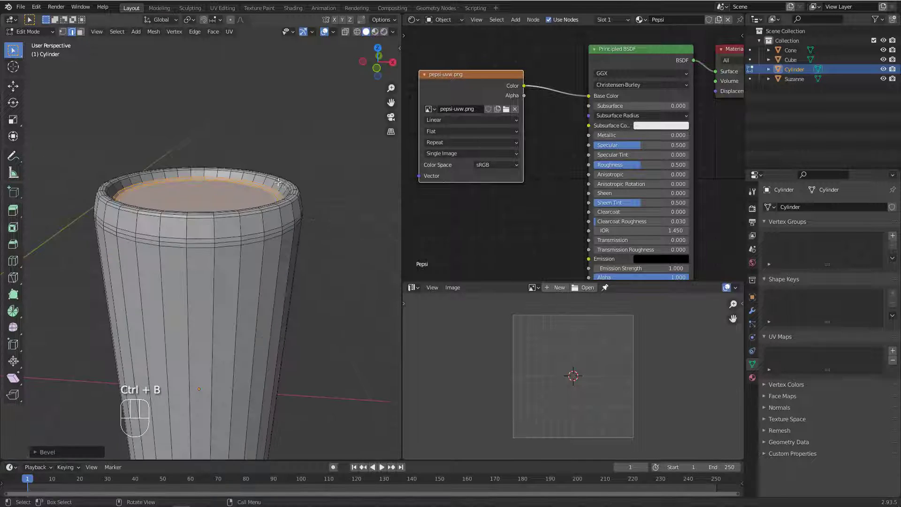
Return to object mode and shade the can smooth.
middle_drag(312, 226, 301, 232)
key(Tab)
middle_drag(233, 223, 277, 230)
scroll(263, 229, up, 2)
right_click(263, 229)
key(Escape)
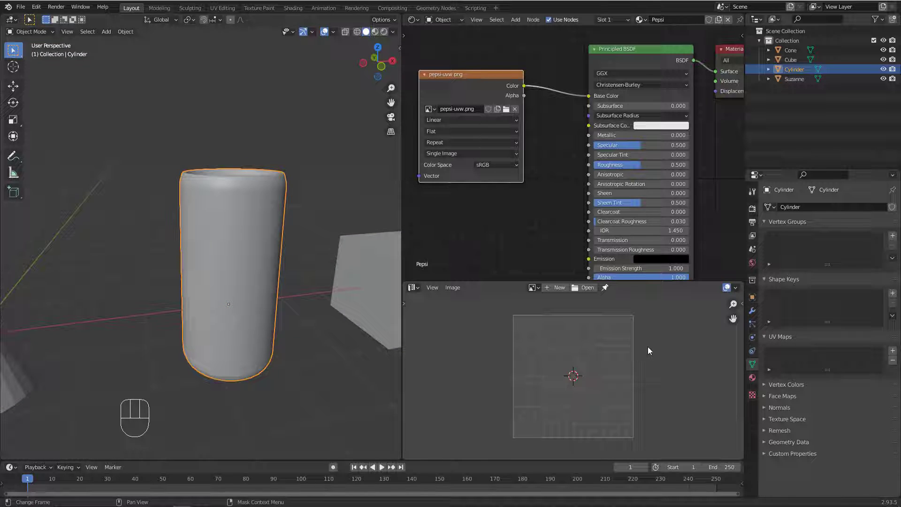
middle_drag(233, 202, 211, 216)
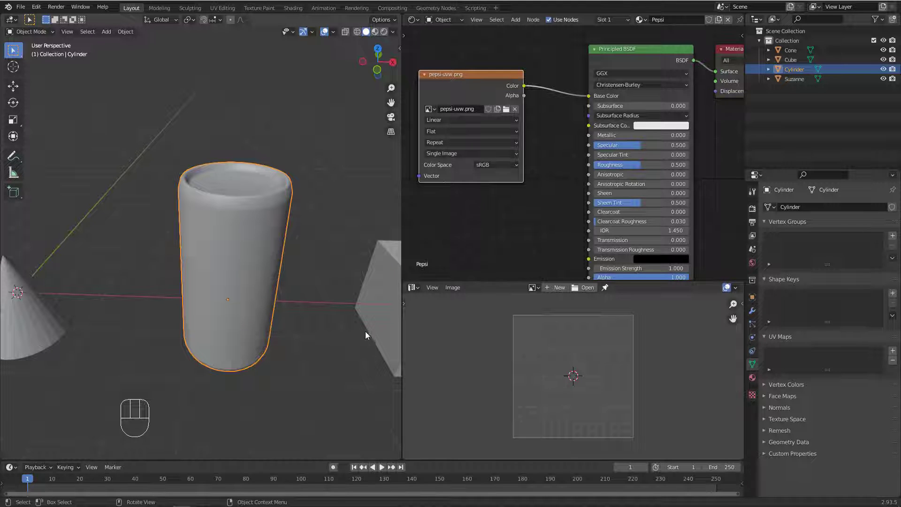
middle_drag(248, 223, 257, 218)
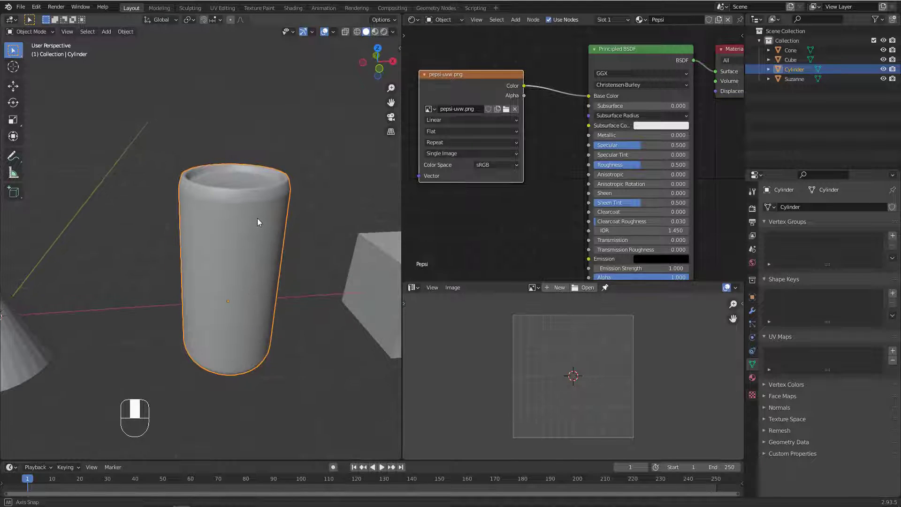
Put the can back into edit mode with edge selection active.
key(Tab)
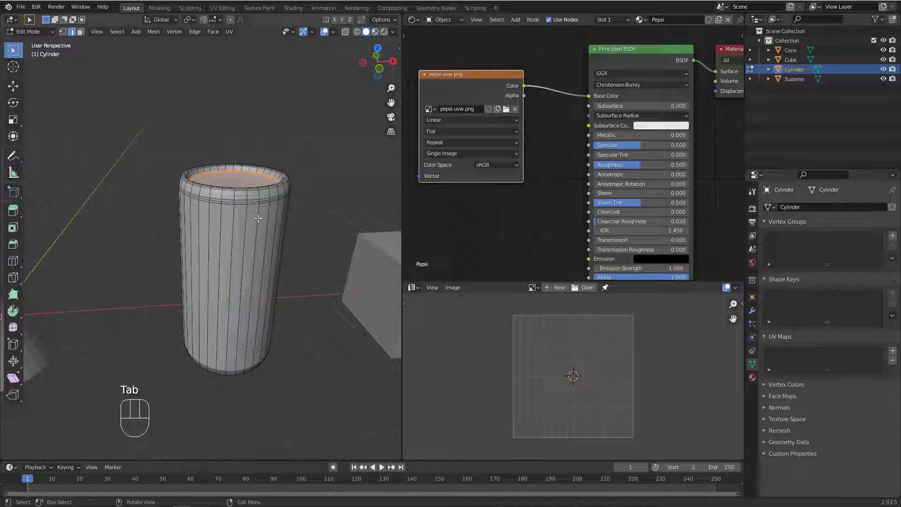
middle_drag(258, 219, 206, 192)
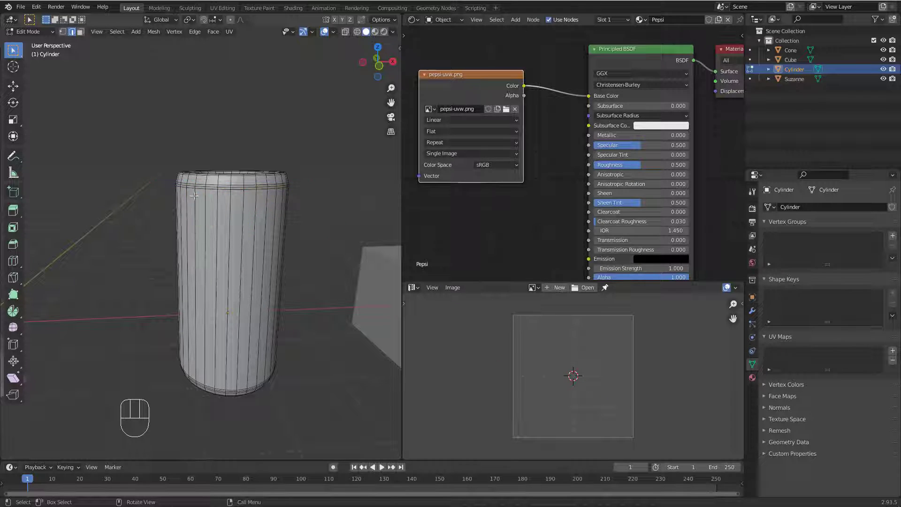
middle_drag(231, 202, 236, 205)
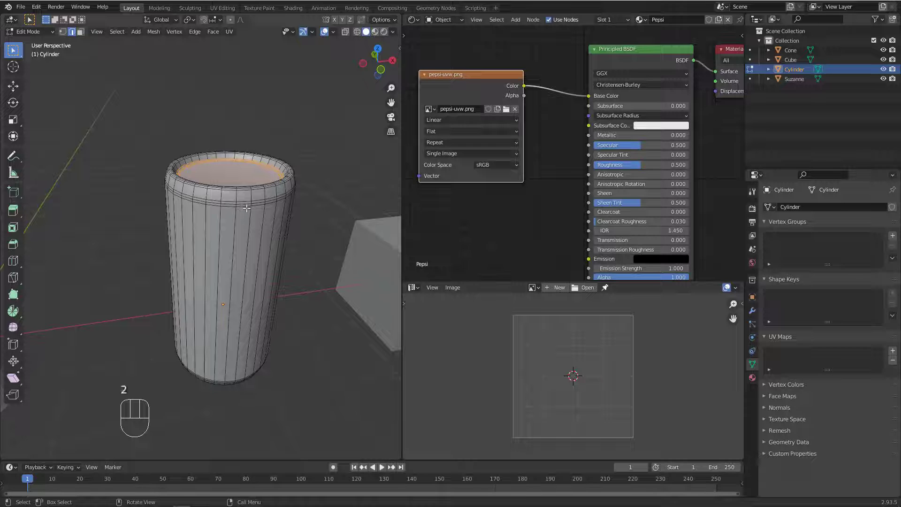
scroll(247, 208, up, 2)
Try selecting the bevelled edge loops where the side wall meets the tapered top.
alt+click(244, 203)
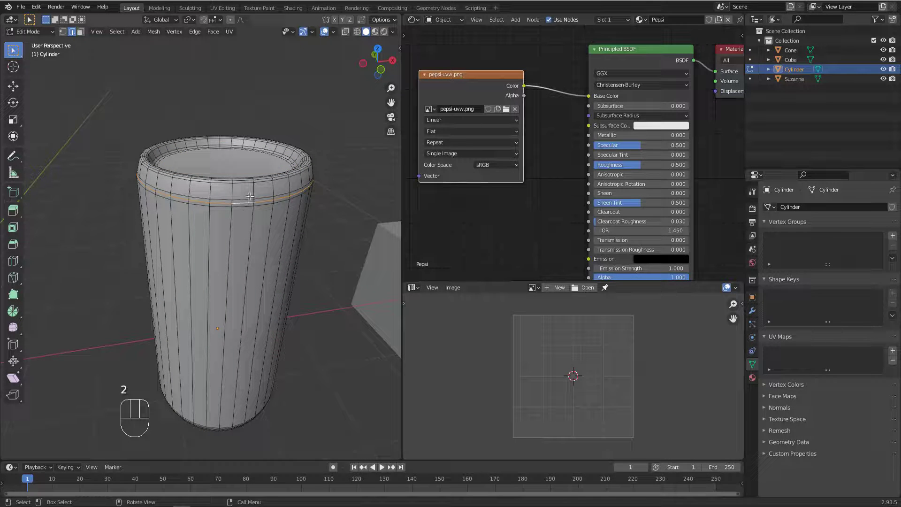
scroll(249, 196, up, 3)
alt+click(247, 211)
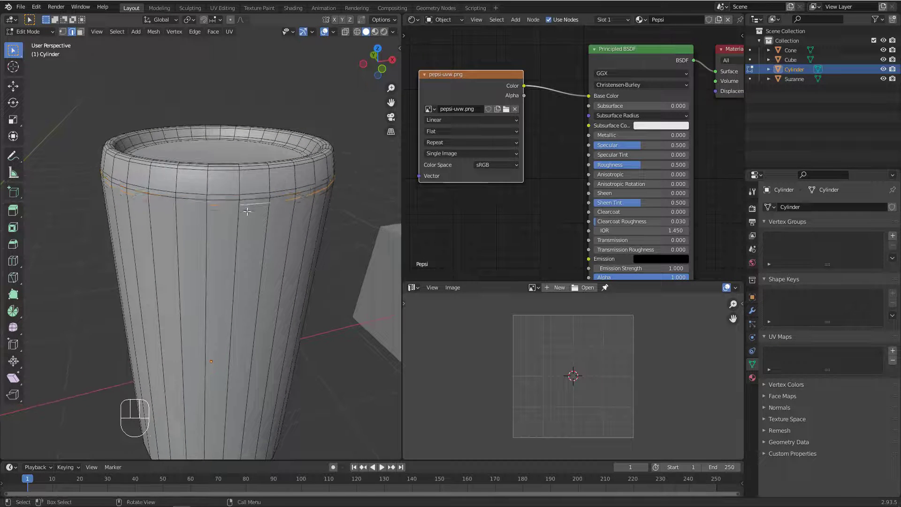
alt+click(249, 198)
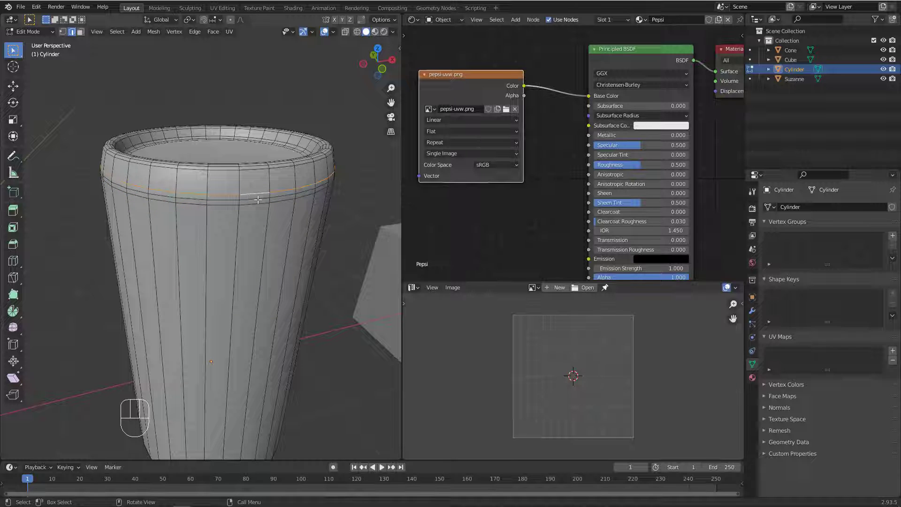
middle_drag(258, 199, 261, 190)
scroll(300, 193, up, 2)
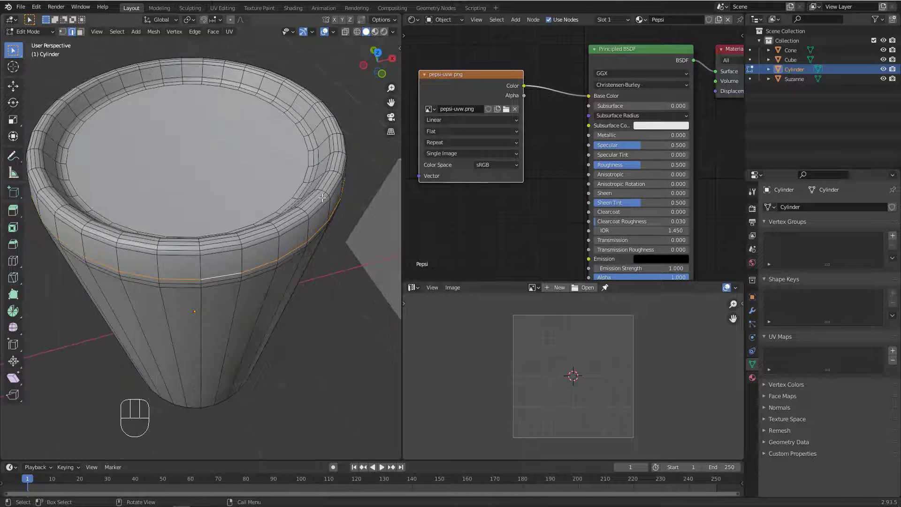
Mark the edge loop just below the can's top rim as a UV seam.
middle_drag(323, 202, 321, 192)
alt+click(313, 195)
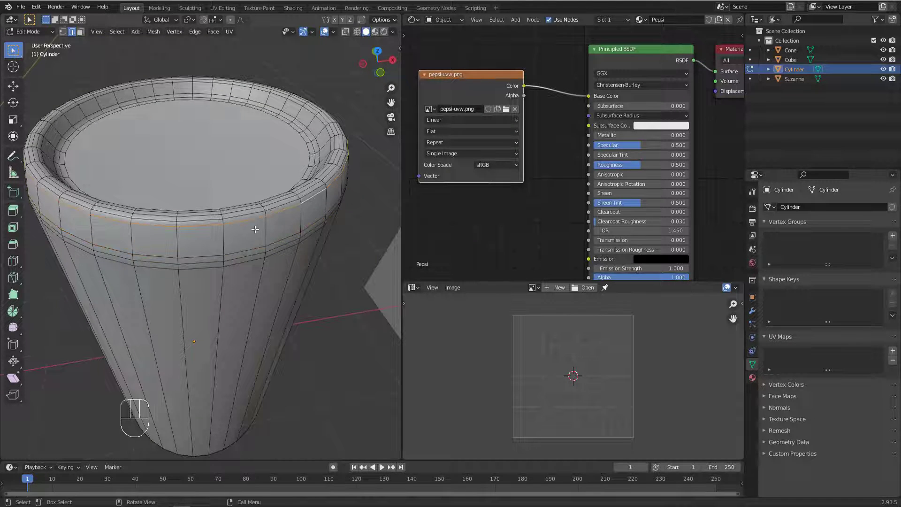
scroll(255, 229, down, 1)
middle_drag(247, 216, 248, 216)
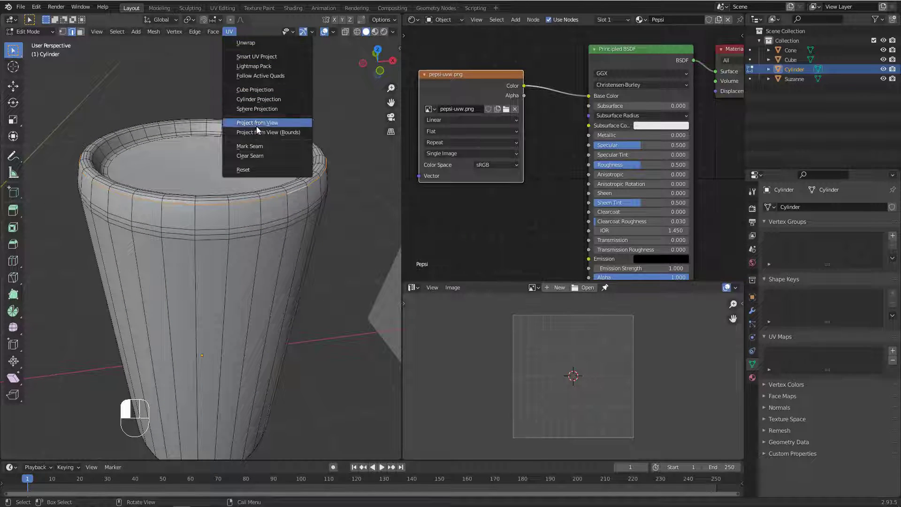
click(252, 146)
right_click(302, 173)
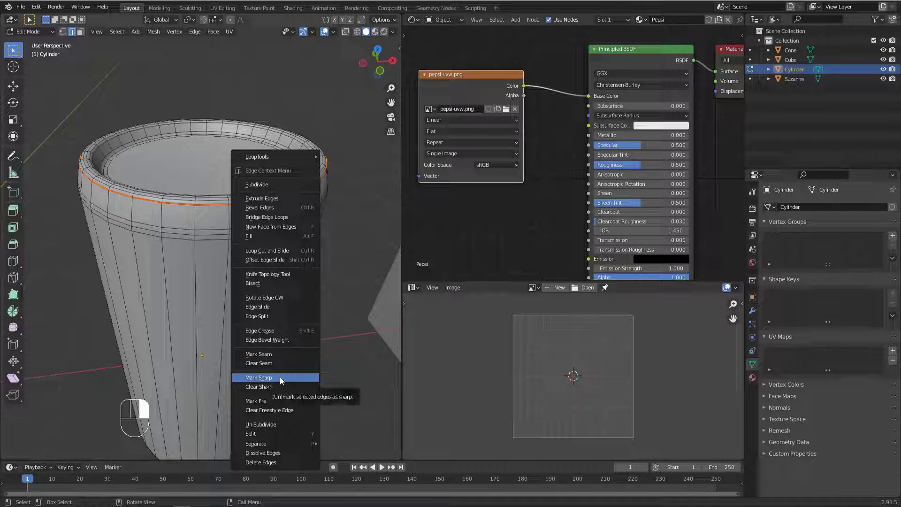
click(259, 377)
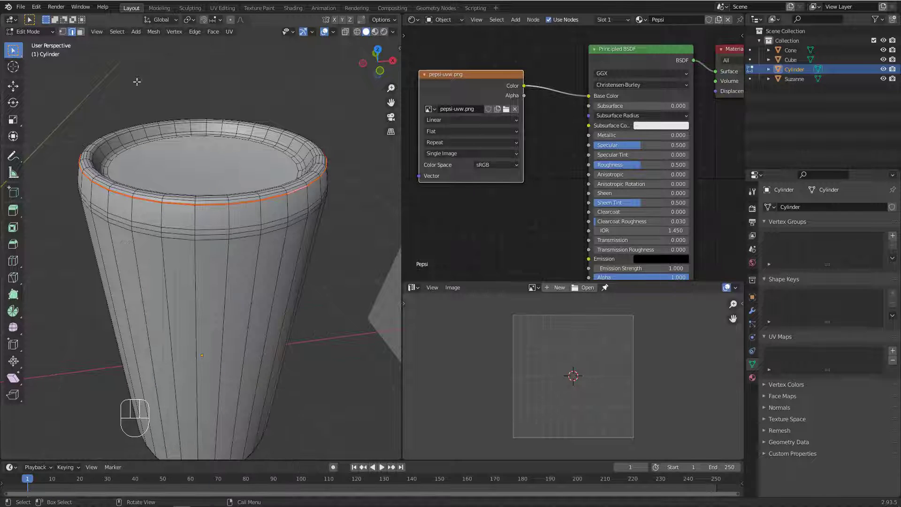
Mark the edge loop just outside the can's bottom rim as a UV seam.
middle_drag(136, 82, 280, 271)
scroll(280, 271, up, 4)
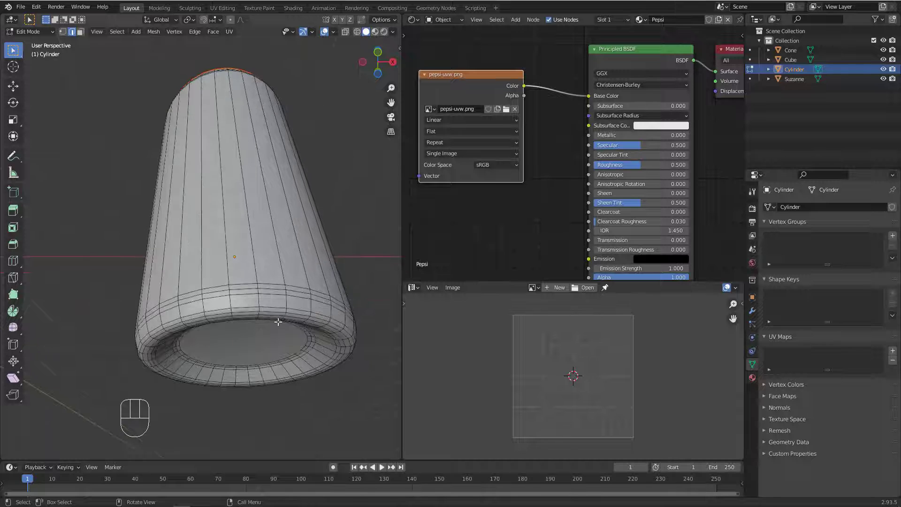
alt+click(272, 292)
scroll(272, 291, down, 3)
middle_drag(272, 291, 280, 286)
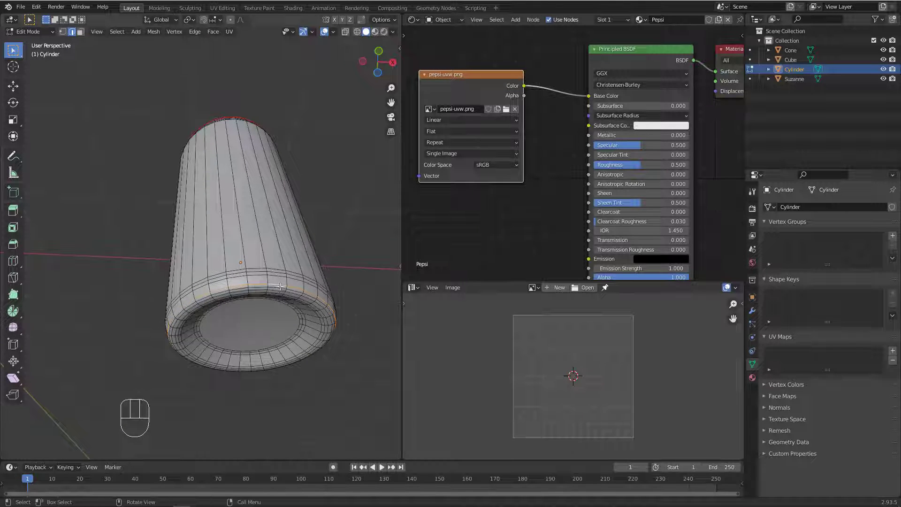
scroll(280, 286, up, 2)
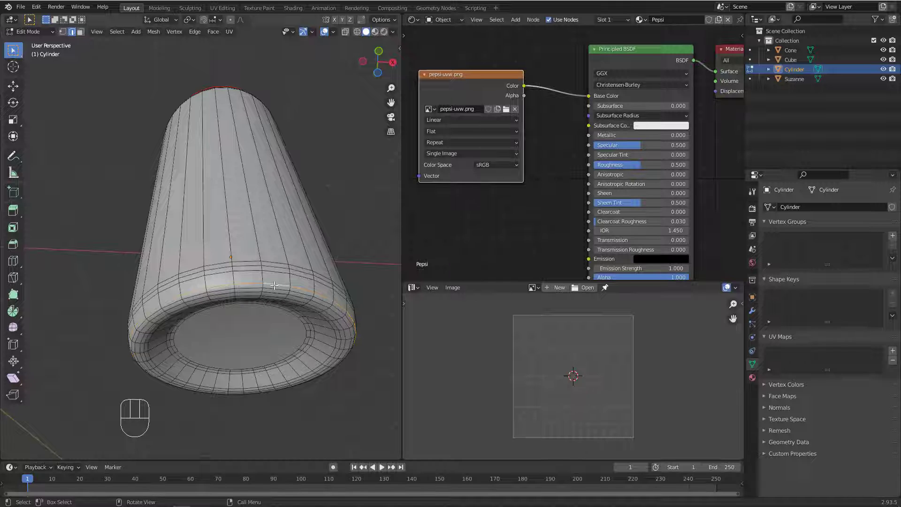
right_click(274, 285)
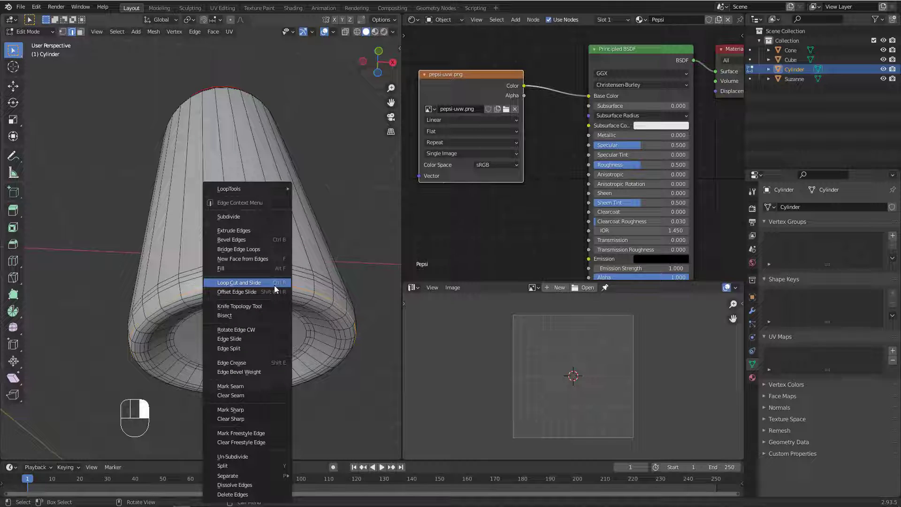
click(237, 387)
middle_drag(236, 386, 244, 317)
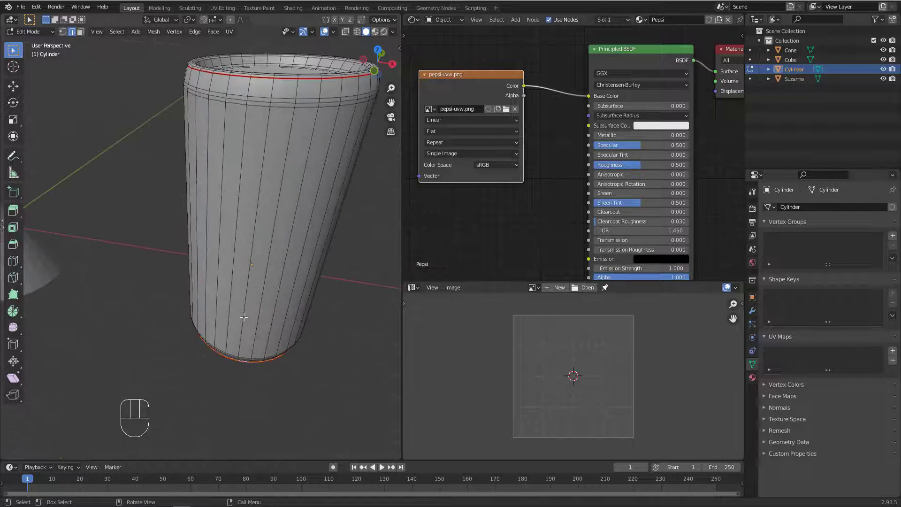
scroll(245, 315, down, 3)
Select a vertical path of edges down the can's side wall between the top and bottom seams.
middle_drag(277, 248, 209, 173)
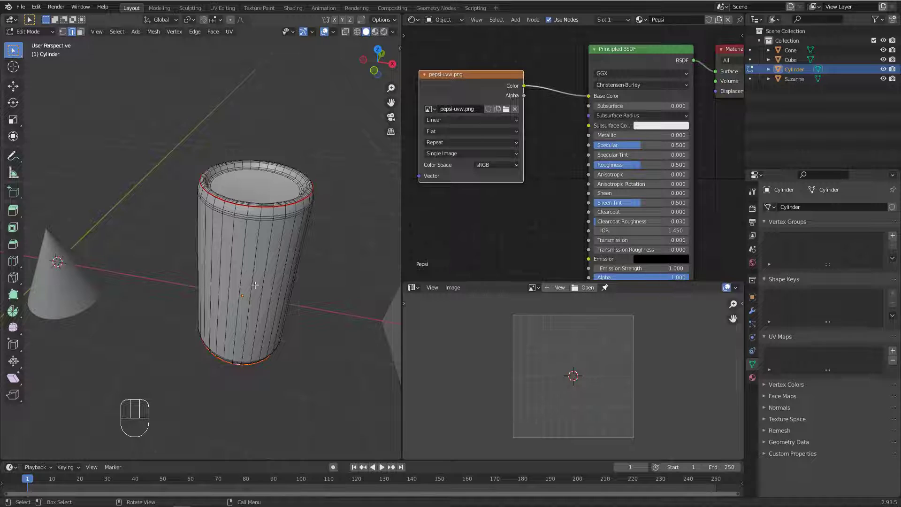
middle_drag(260, 200, 249, 301)
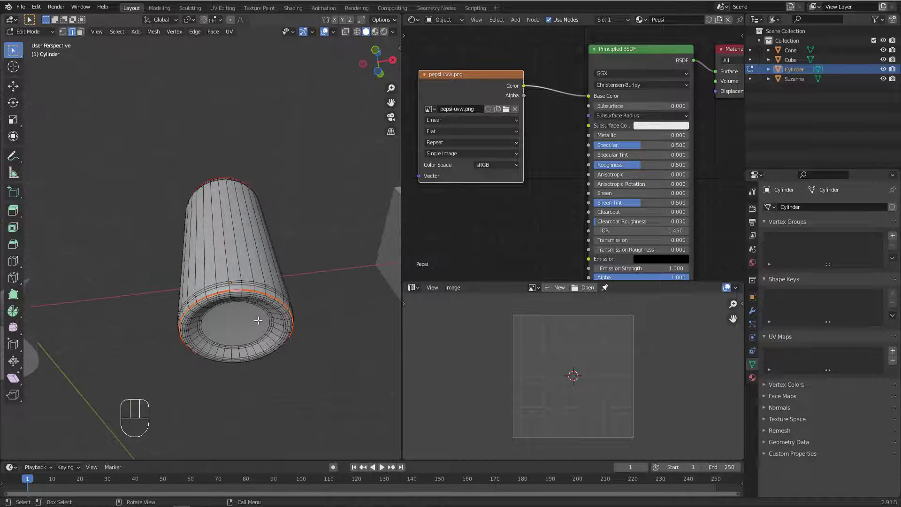
middle_drag(251, 334, 253, 113)
key(KP_1)
click(248, 142)
scroll(248, 140, up, 3)
scroll(247, 137, down, 3)
scroll(247, 141, up, 2)
scroll(259, 300, down, 2)
shift+middle_drag(261, 389, 248, 218)
ctrl+click(249, 354)
scroll(235, 258, down, 3)
scroll(249, 218, up, 2)
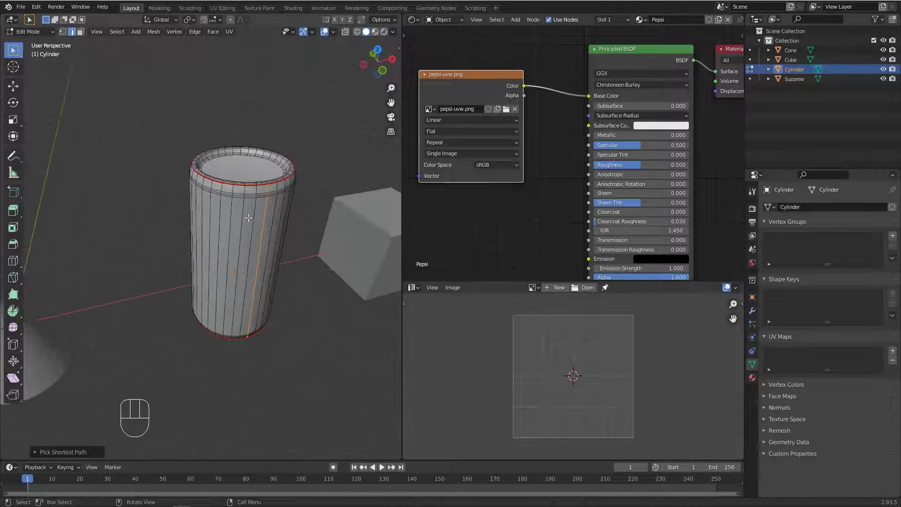
scroll(249, 218, down, 3)
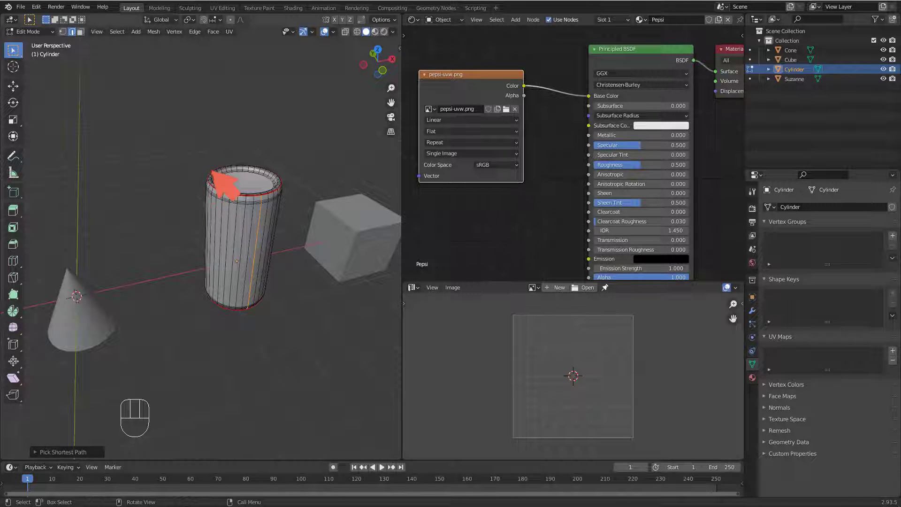
mouse_move(212, 171)
mouse_down()
mouse_move(154, 178)
mouse_move(112, 218)
mouse_move(120, 289)
mouse_move(179, 290)
mouse_move(197, 280)
mouse_up()
mouse_move(234, 163)
mouse_down()
mouse_move(355, 165)
mouse_move(342, 274)
mouse_move(267, 287)
mouse_up()
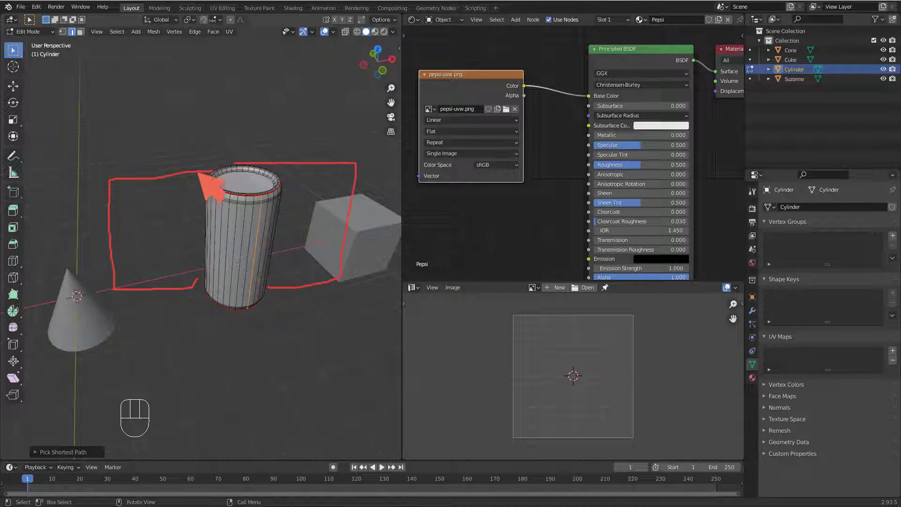
mouse_move(207, 171)
mouse_down()
mouse_move(205, 193)
mouse_move(220, 207)
mouse_move(216, 297)
mouse_move(200, 182)
mouse_up()
mouse_move(204, 242)
mouse_down()
mouse_move(182, 254)
mouse_move(131, 223)
mouse_up()
drag(127, 257, 172, 223)
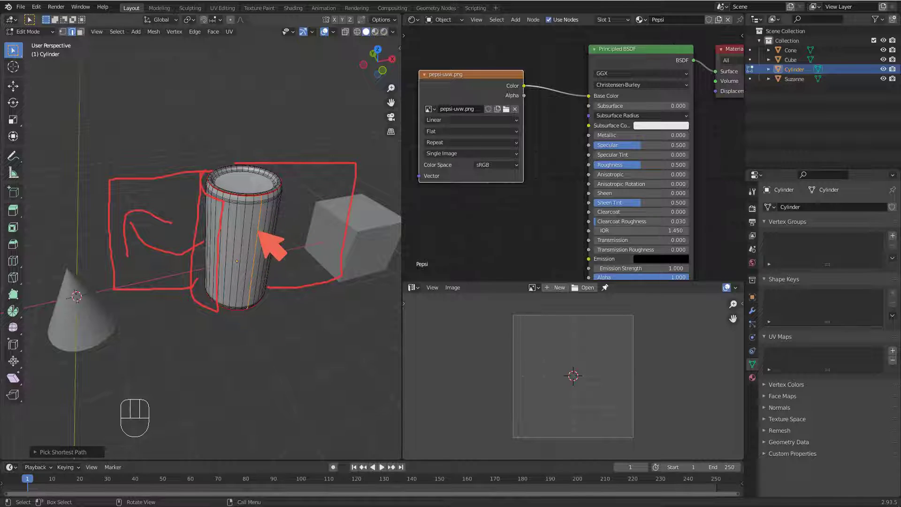
Mark the selected vertical edge path on the can's side wall as a UV seam.
scroll(262, 218, up, 3)
right_click(260, 206)
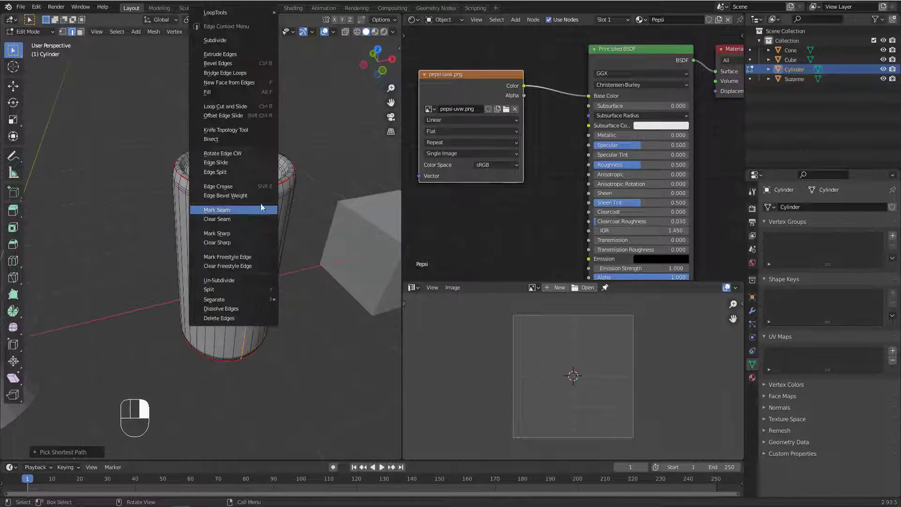
click(225, 210)
middle_drag(224, 210, 468, 306)
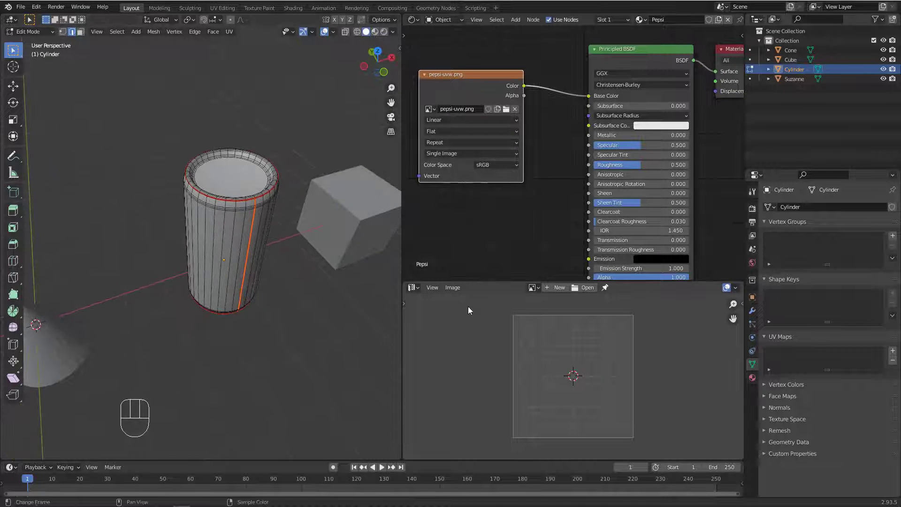
Enlarge the UV editor area upward over the shader editor and select the can's entire mesh.
click(497, 282)
drag(497, 281, 502, 111)
middle_drag(244, 169, 227, 165)
key(a)
scroll(227, 165, up, 2)
middle_drag(278, 229, 258, 226)
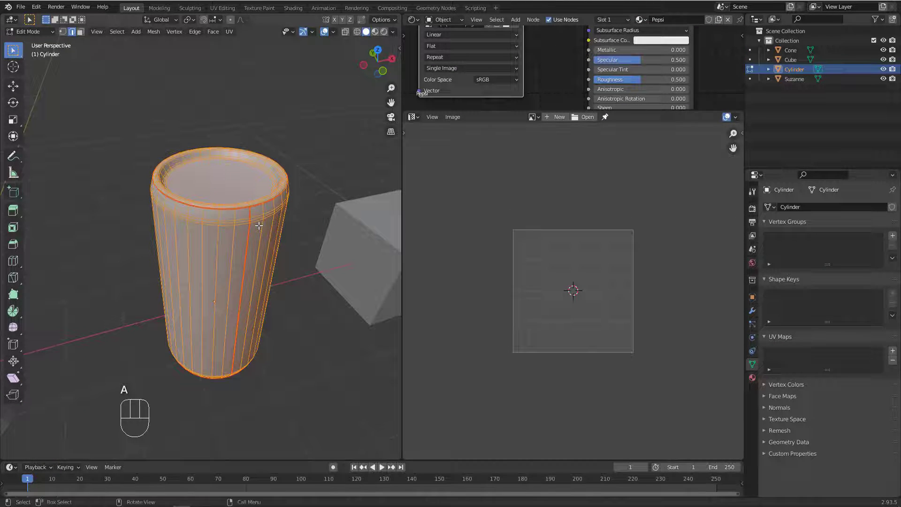
Unwrap the whole can mesh along its marked seams and expand the Unwrap operation's settings.
click(229, 32)
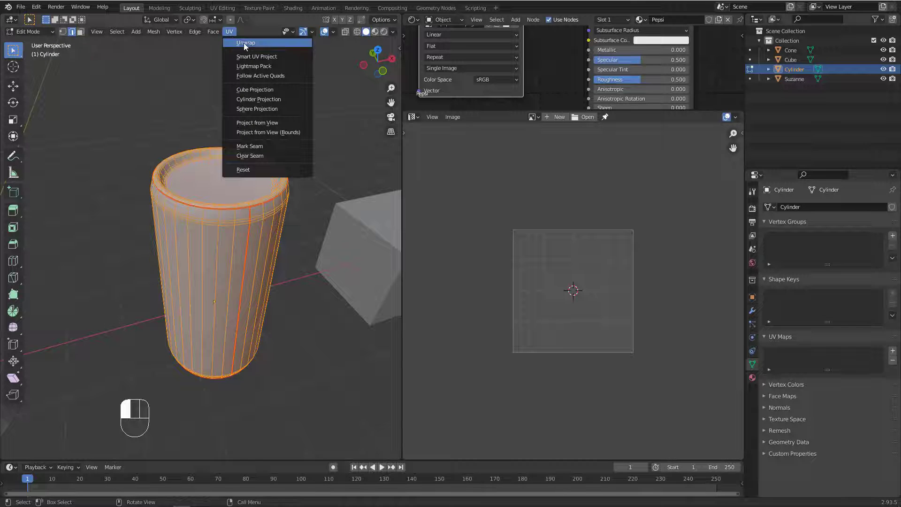
click(244, 44)
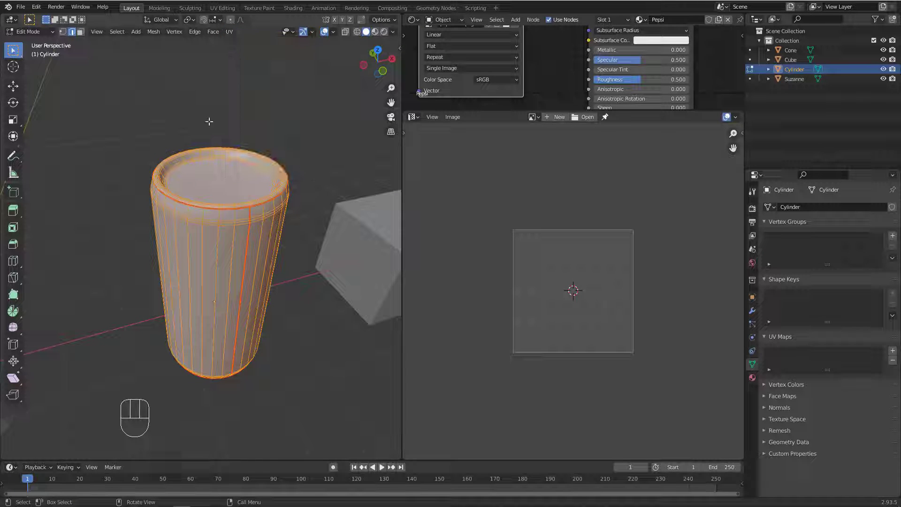
middle_drag(278, 159, 267, 172)
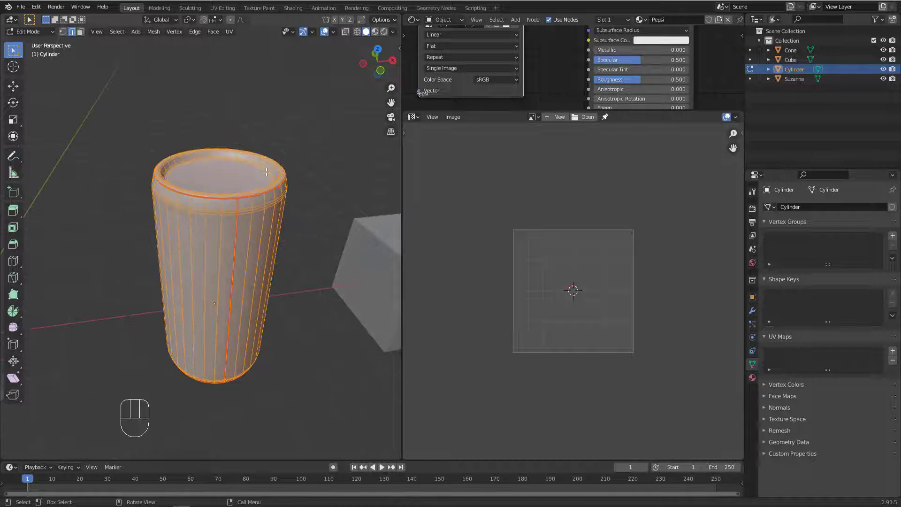
key(u)
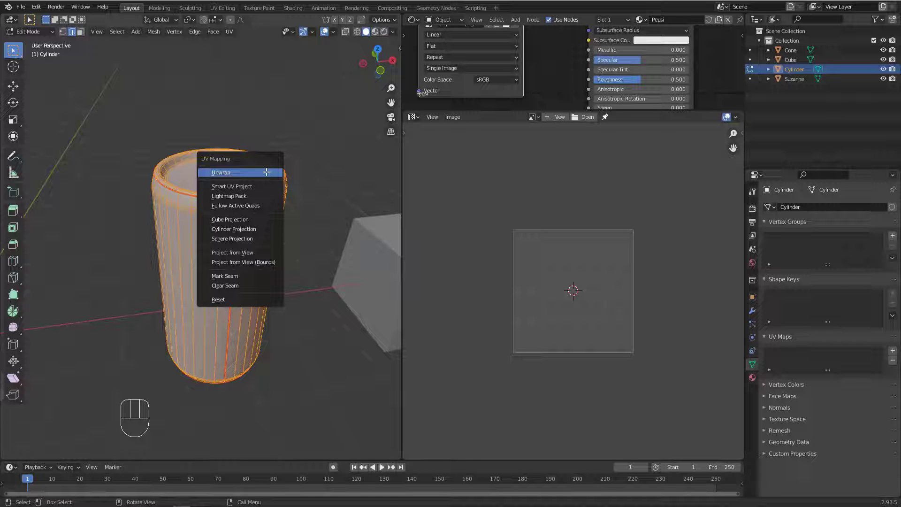
click(266, 172)
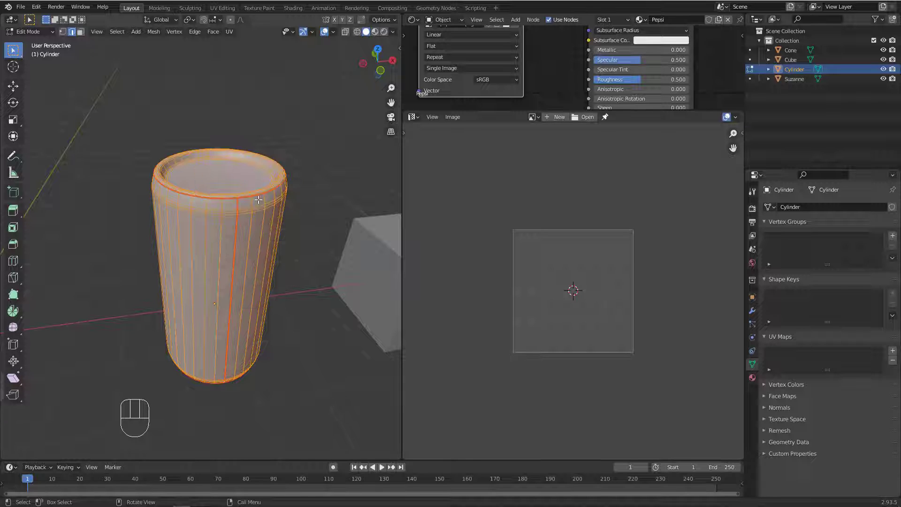
key(u)
click(257, 197)
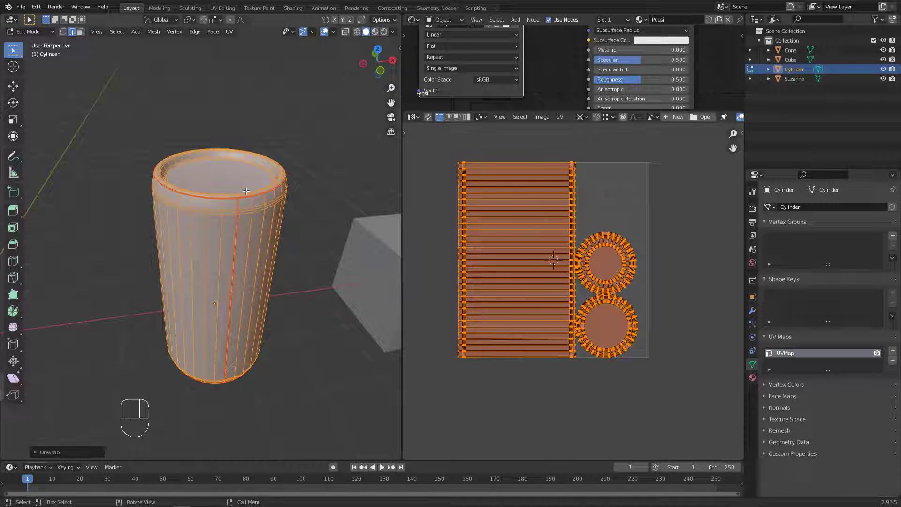
middle_drag(247, 193, 269, 216)
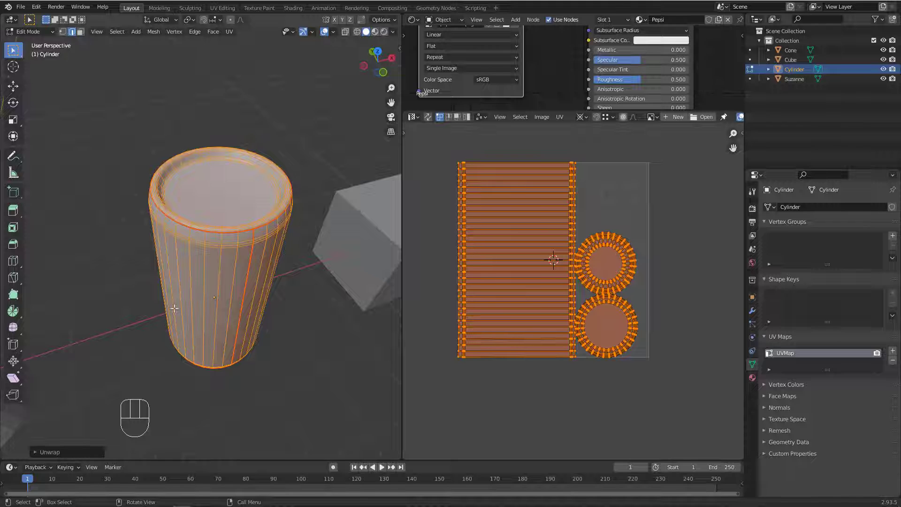
click(53, 452)
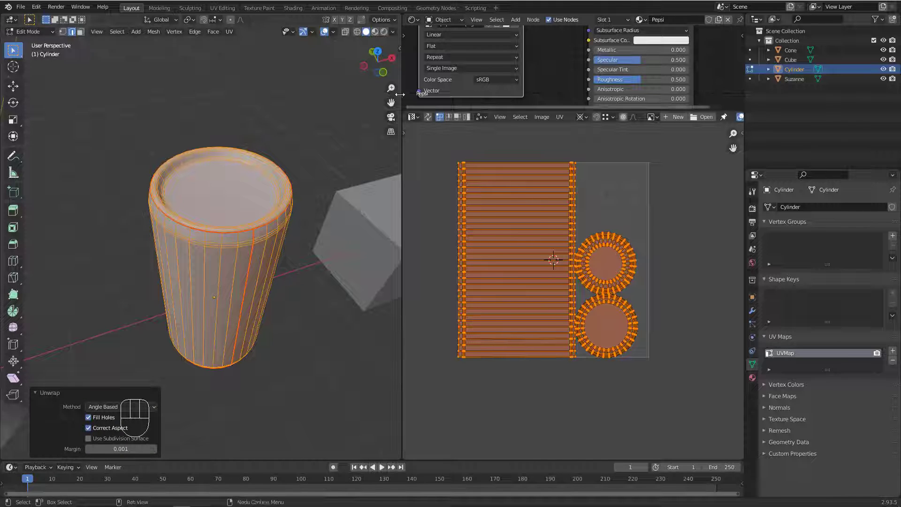
Set the Screencast Keys overlay's X offset to 496 and hide the 3D viewport's sidebar.
click(399, 48)
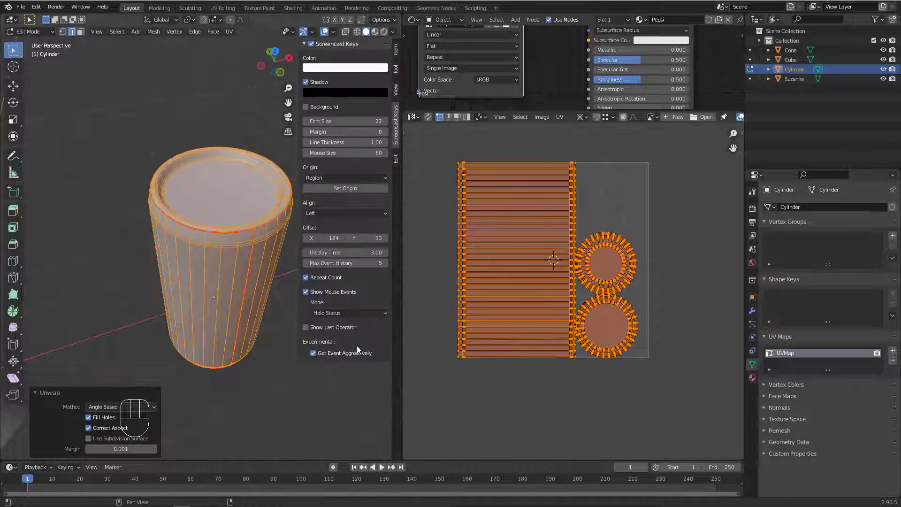
drag(324, 238, 471, 238)
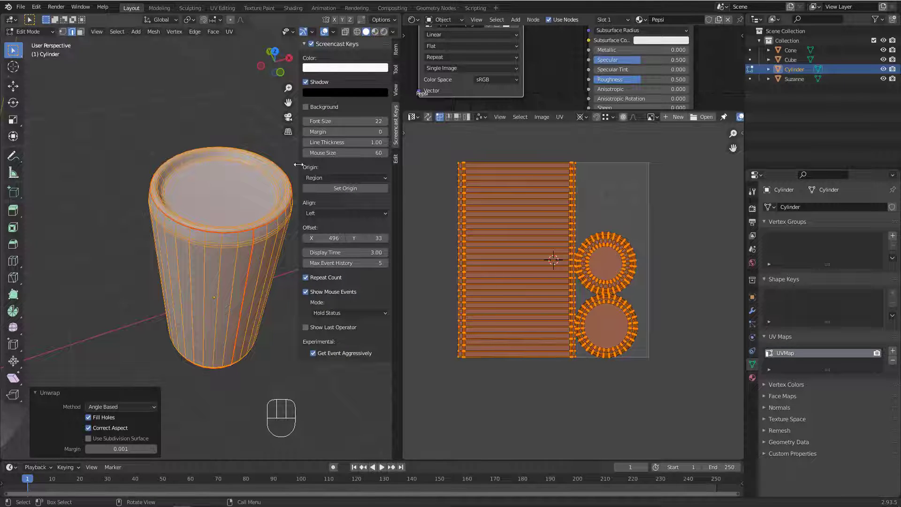
key(n)
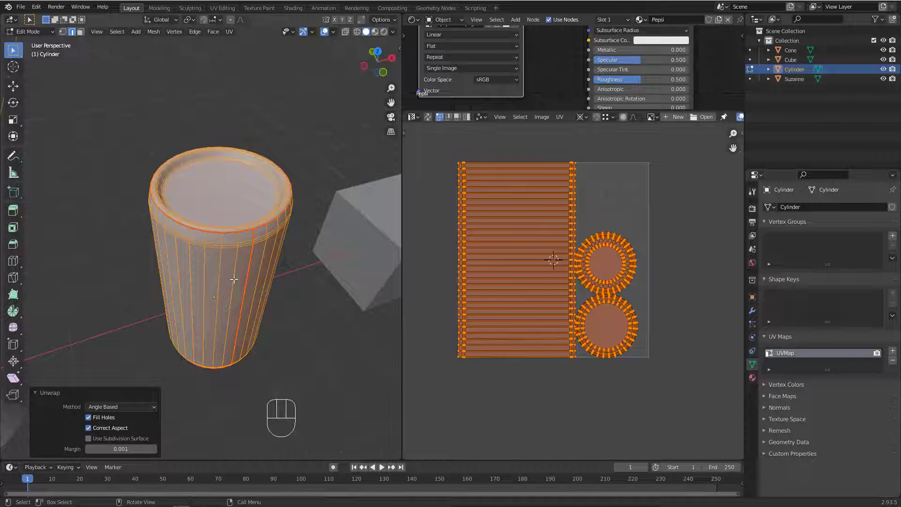
Unwrap the can's UVs again from within the UV editor.
middle_drag(212, 310, 231, 291)
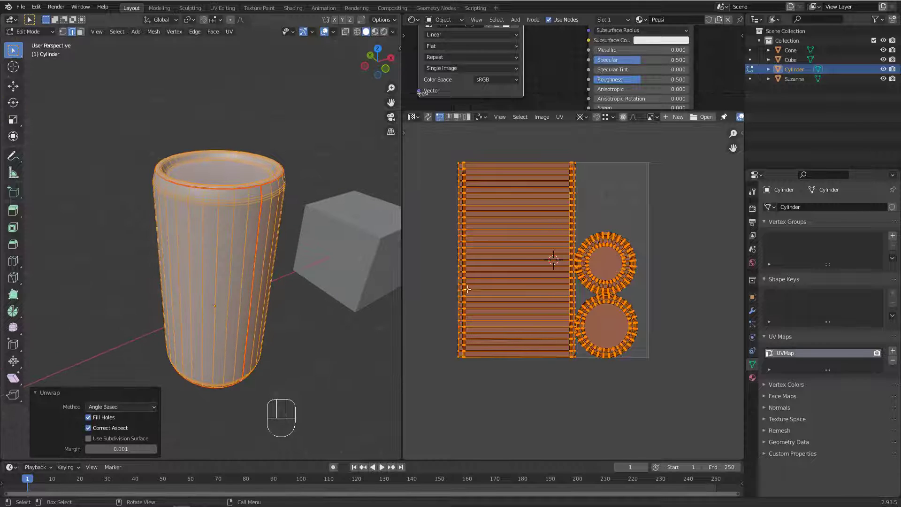
middle_drag(540, 280, 556, 296)
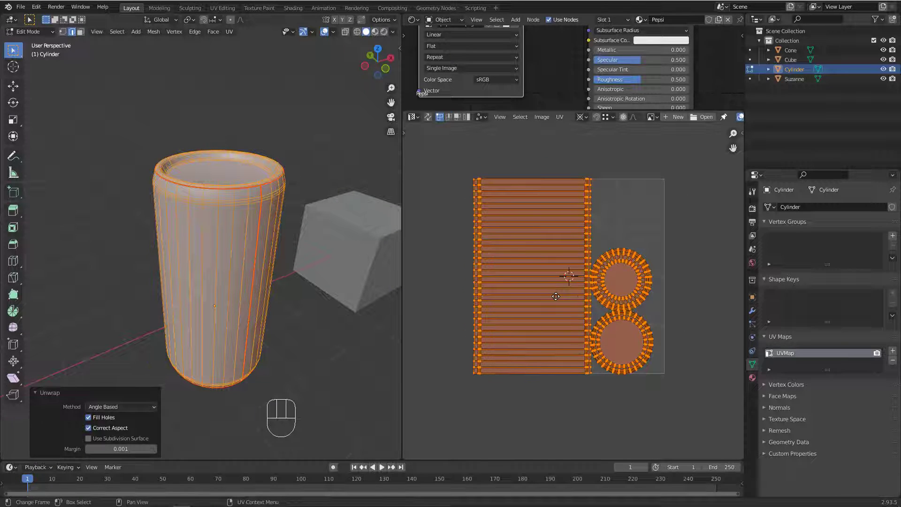
key(u)
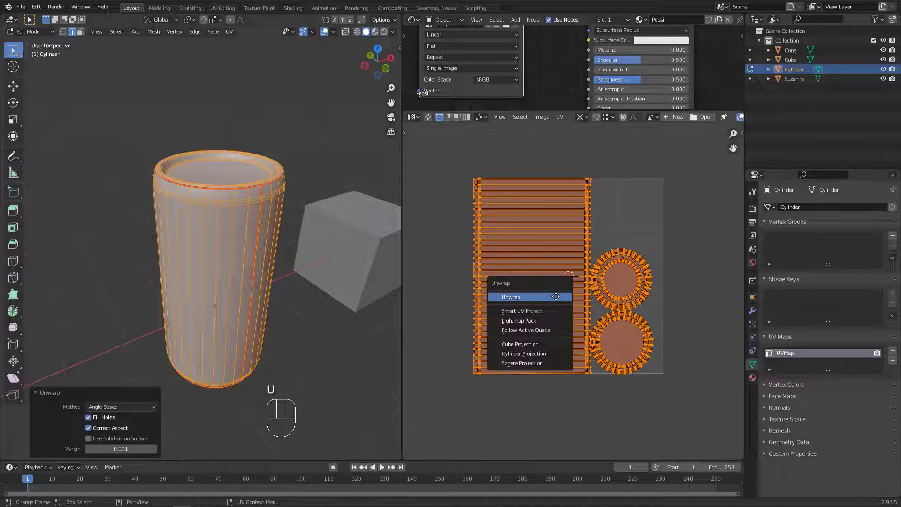
click(555, 297)
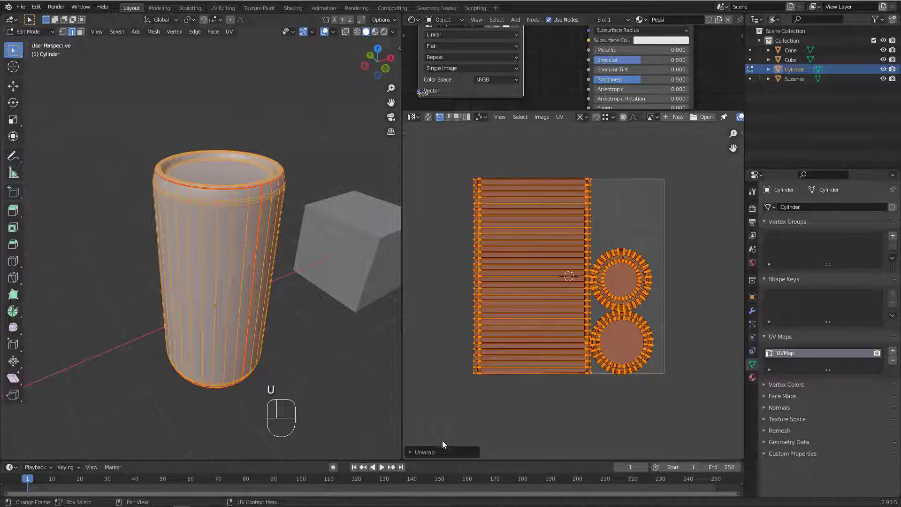
key(ctrl+alt)
mouse_move(524, 381)
mouse_down()
mouse_move(467, 435)
mouse_move(479, 435)
mouse_up()
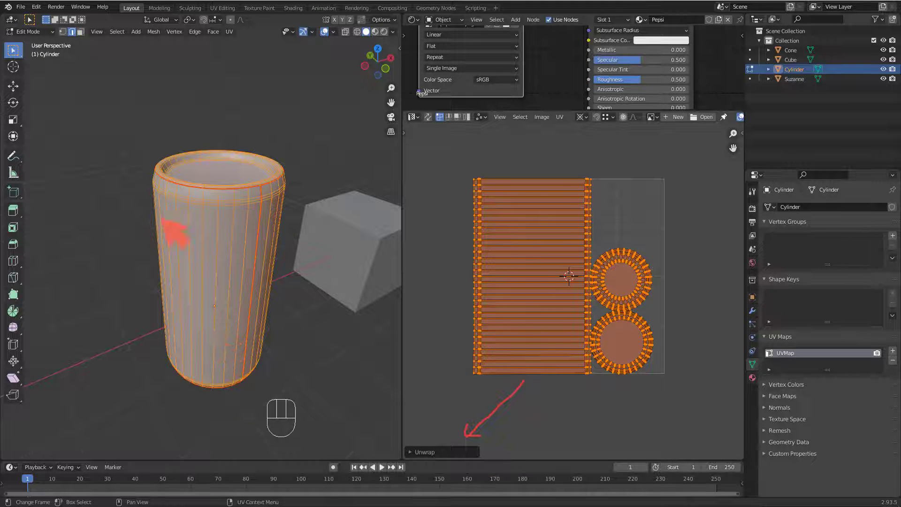
mouse_move(104, 75)
mouse_down()
mouse_move(76, 106)
mouse_move(139, 117)
mouse_up()
mouse_move(129, 287)
mouse_down()
mouse_move(47, 439)
mouse_move(82, 429)
mouse_up()
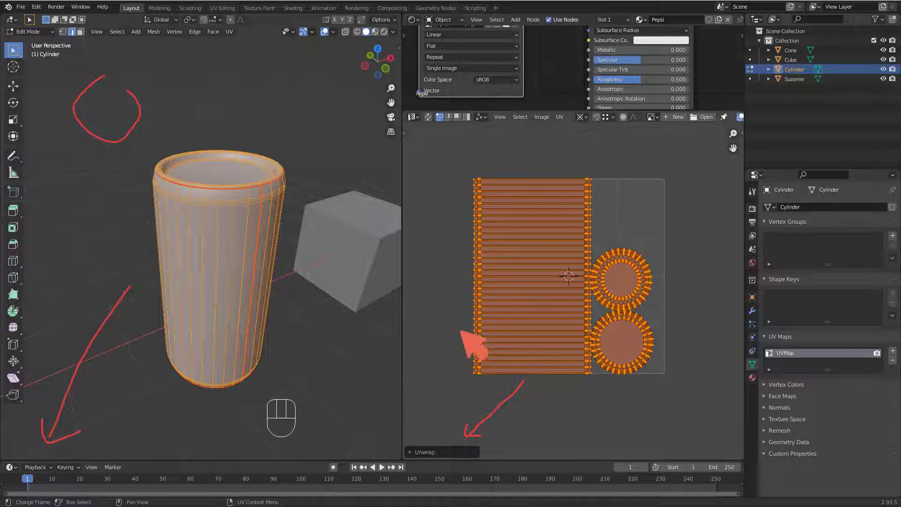
mouse_move(428, 155)
mouse_down()
mouse_move(486, 190)
mouse_move(488, 219)
mouse_up()
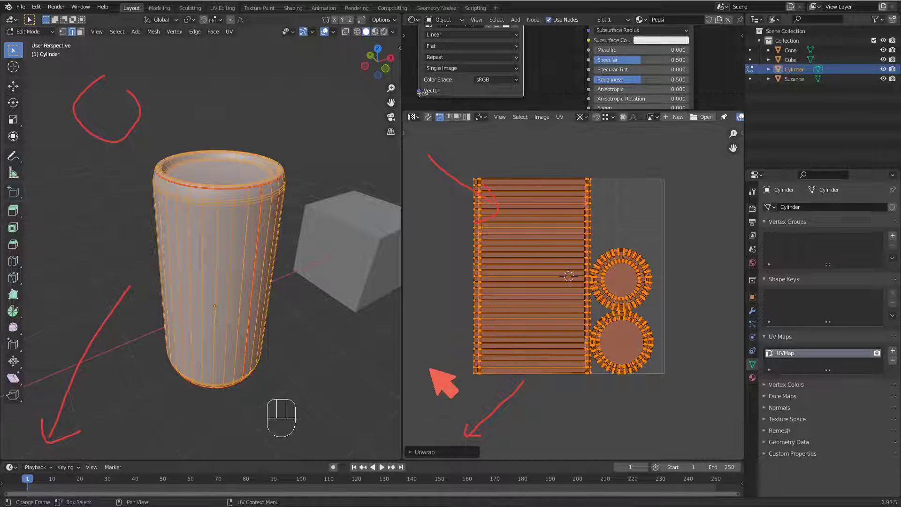
mouse_move(429, 359)
mouse_down()
mouse_move(429, 422)
mouse_move(420, 429)
mouse_move(430, 439)
mouse_up()
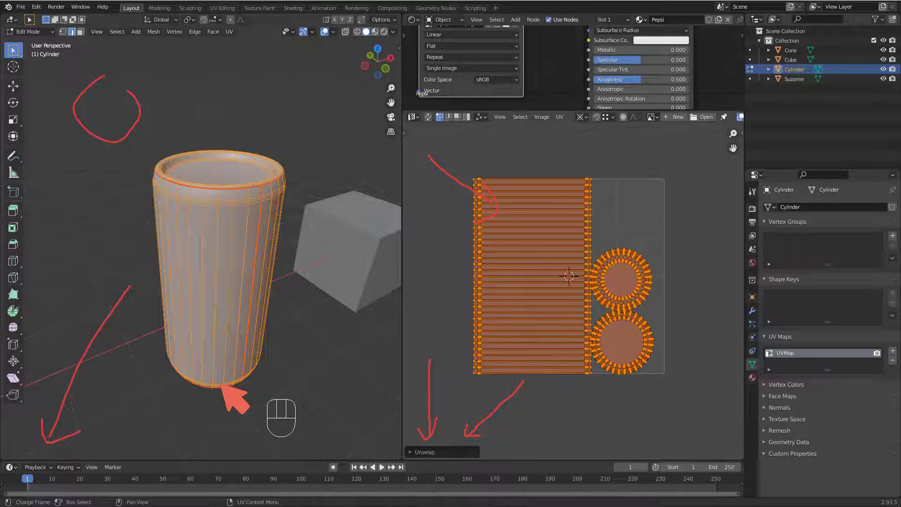
key(Escape)
Try the Conformal unwrap method on the can's UVs and switch the method back to Angle Based.
mouse_move(188, 335)
middle_down()
mouse_move(175, 328)
mouse_move(185, 332)
middle_up()
click(431, 451)
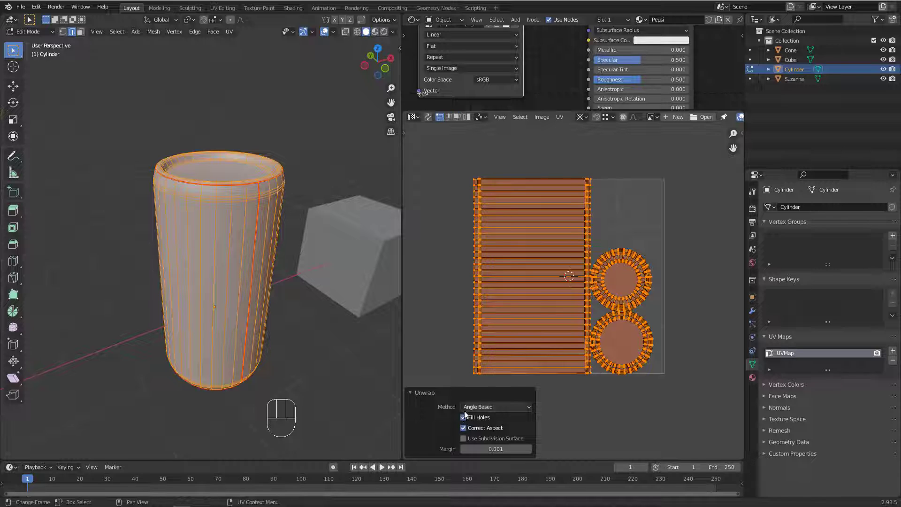
click(465, 407)
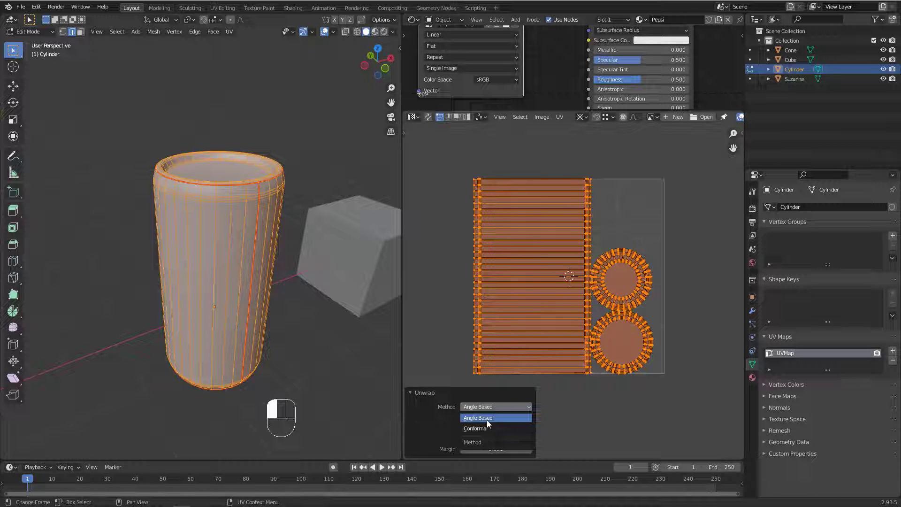
click(483, 427)
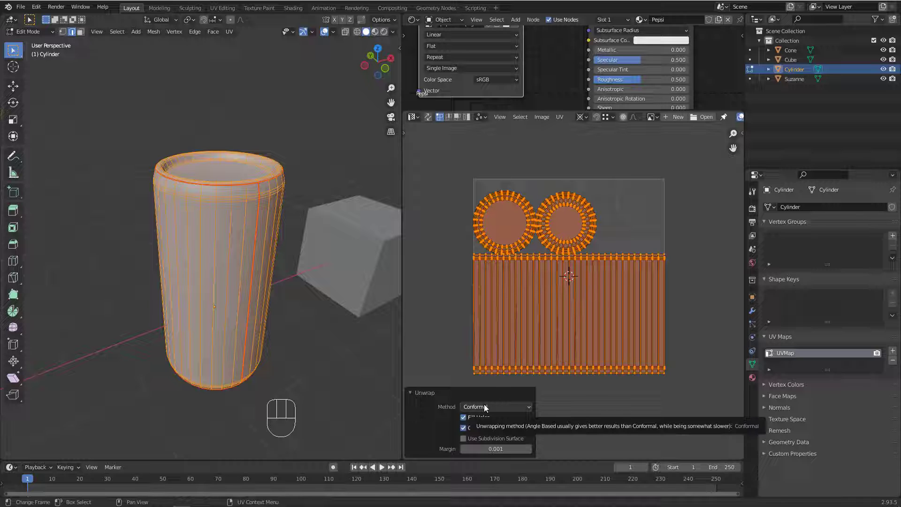
click(483, 406)
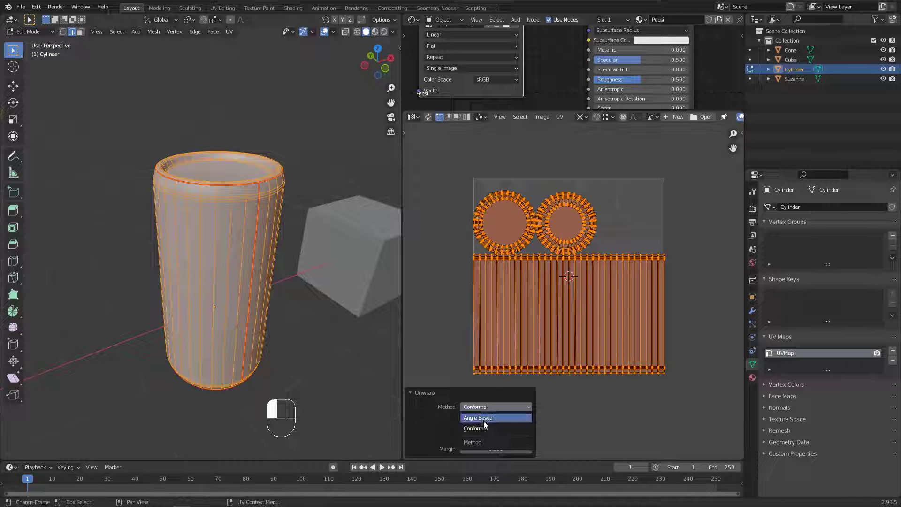
click(483, 421)
Set the unwrap margin to 0.111 to space the UV islands apart, and return the can to Object Mode.
scroll(614, 255, up, 4)
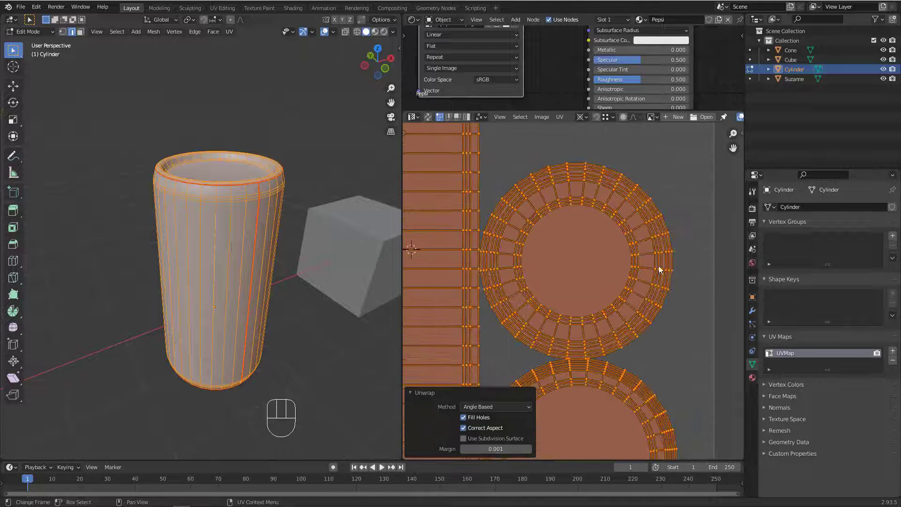
scroll(614, 251, down, 5)
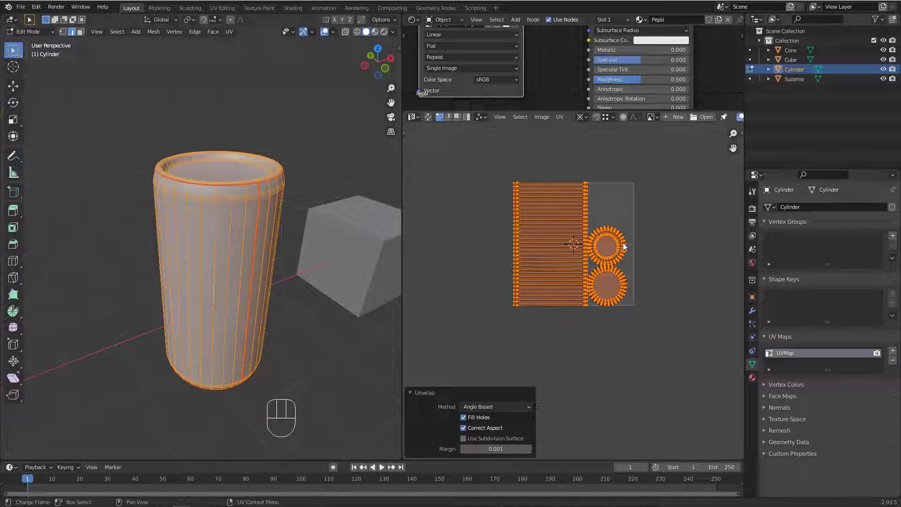
scroll(583, 243, up, 7)
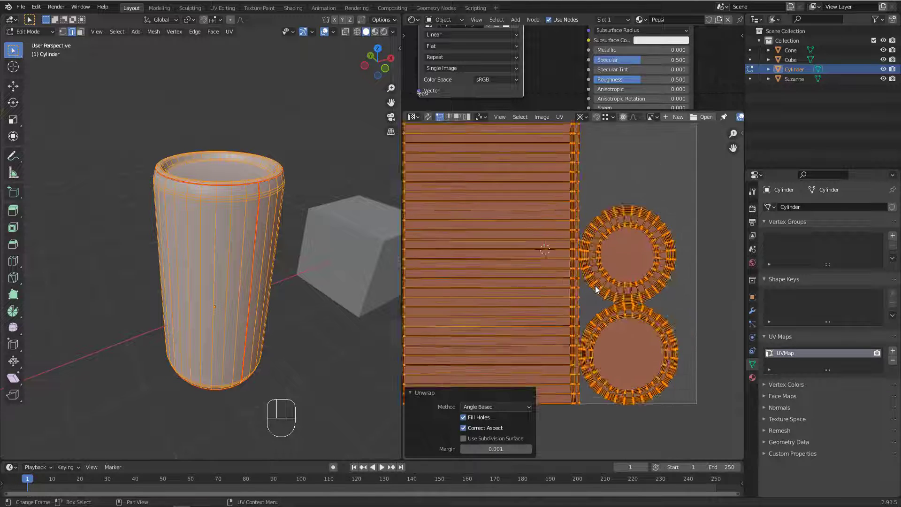
scroll(584, 243, up, 2)
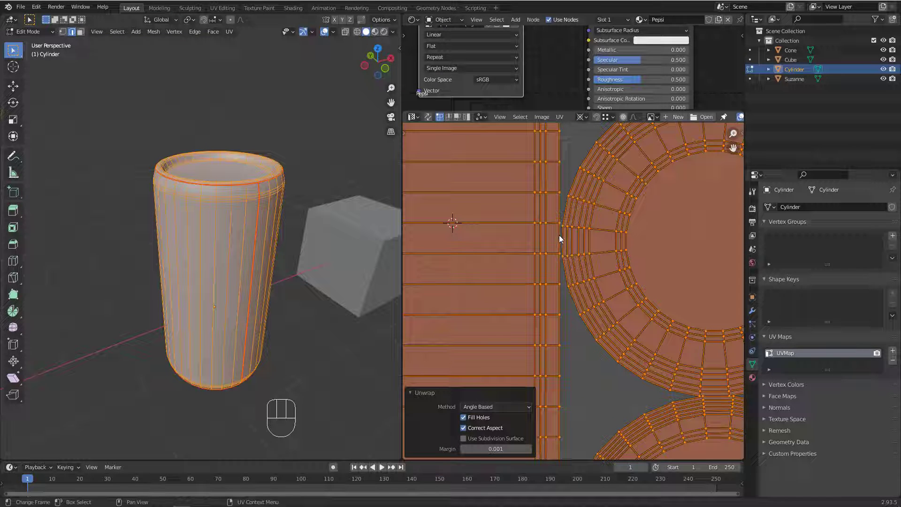
scroll(558, 240, down, 7)
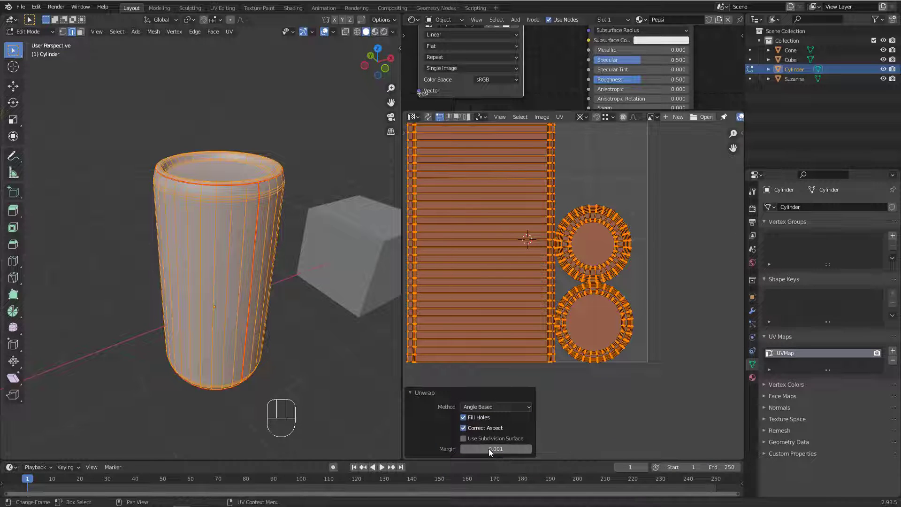
drag(489, 448, 509, 449)
scroll(557, 293, down, 4)
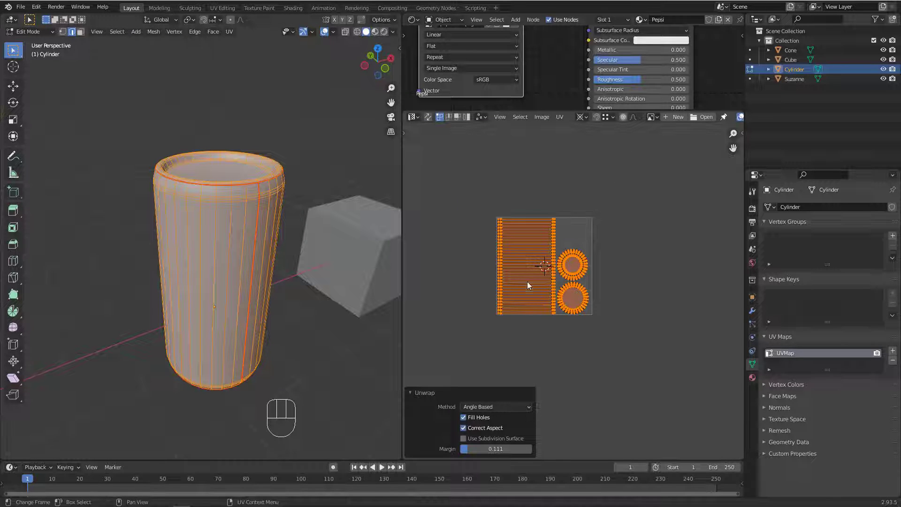
middle_drag(230, 261, 228, 261)
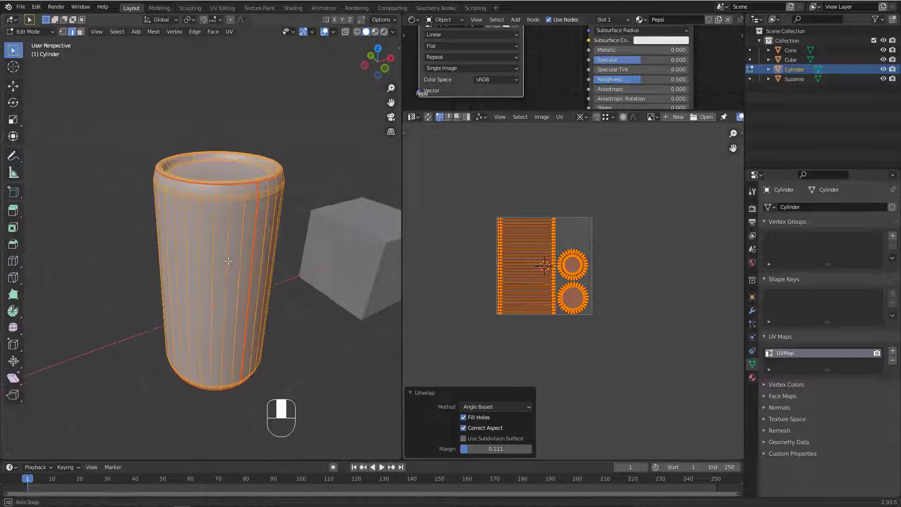
key(Tab)
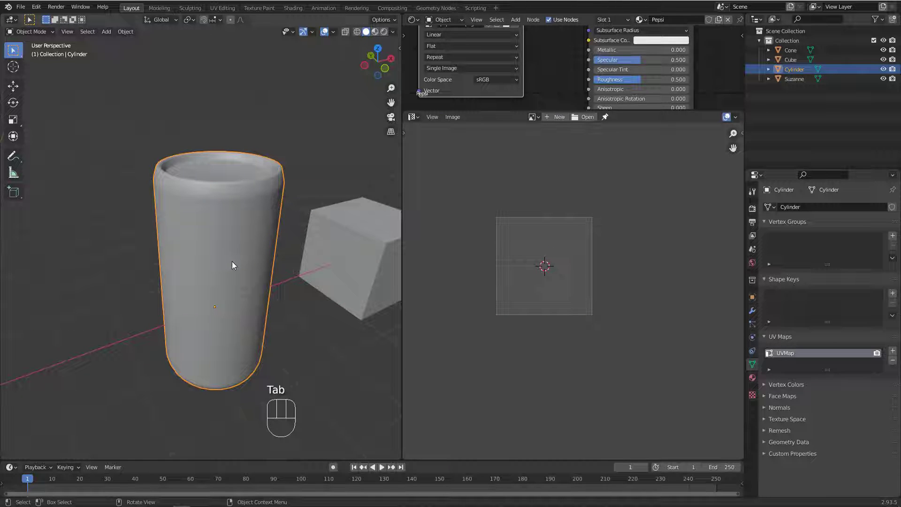
Return the can to Edit Mode and display pepsi-uvw.png behind its UV layout.
key(Tab)
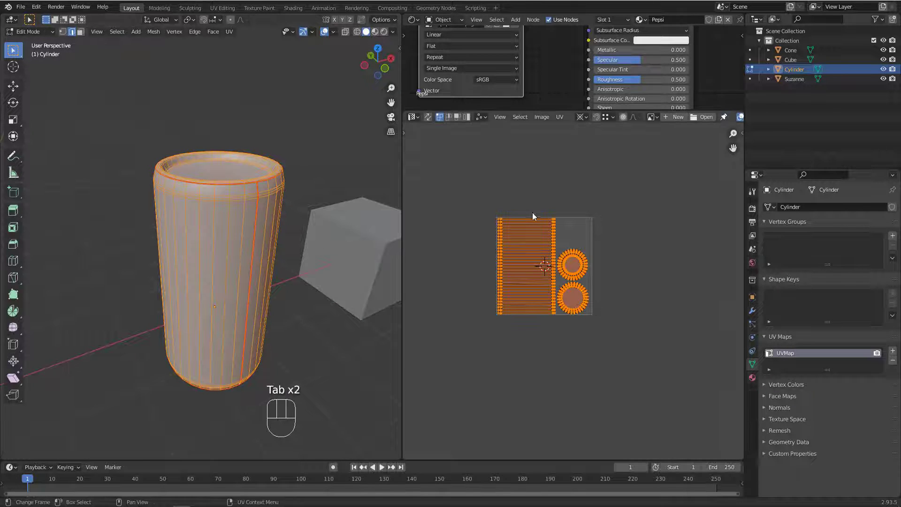
scroll(539, 233, up, 2)
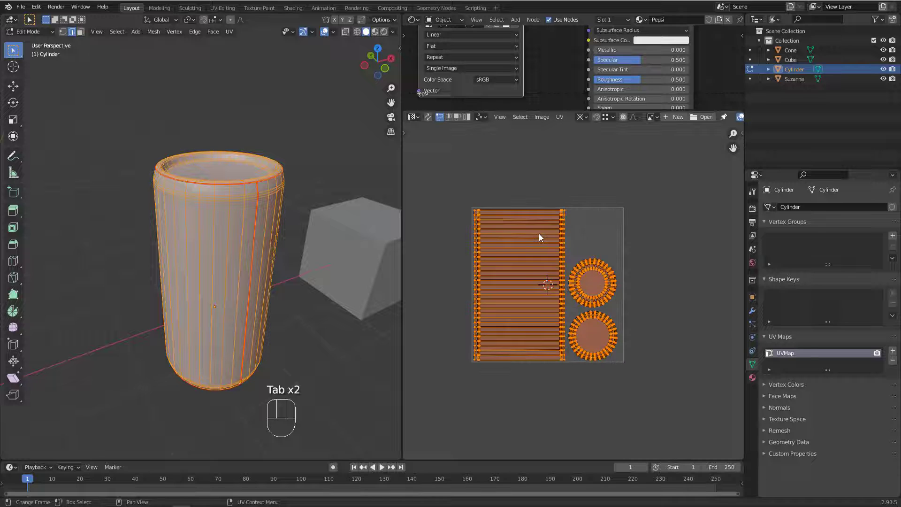
click(653, 117)
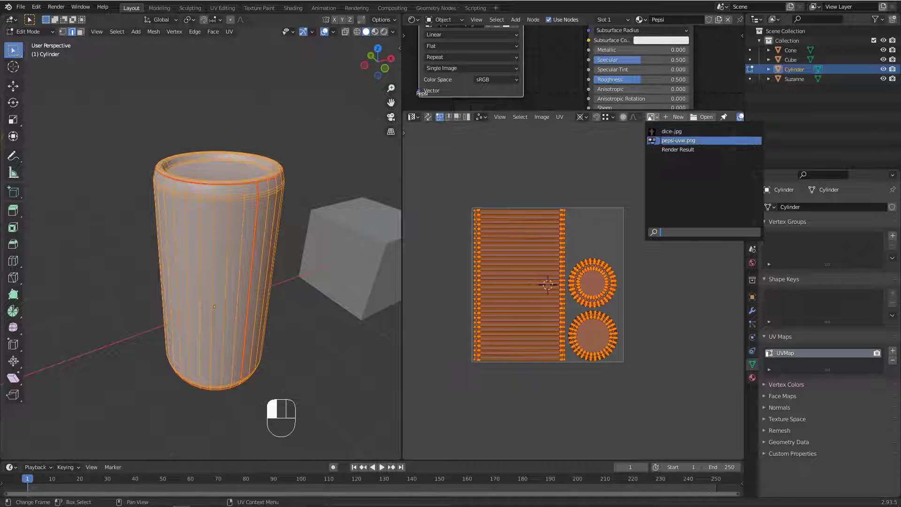
click(678, 140)
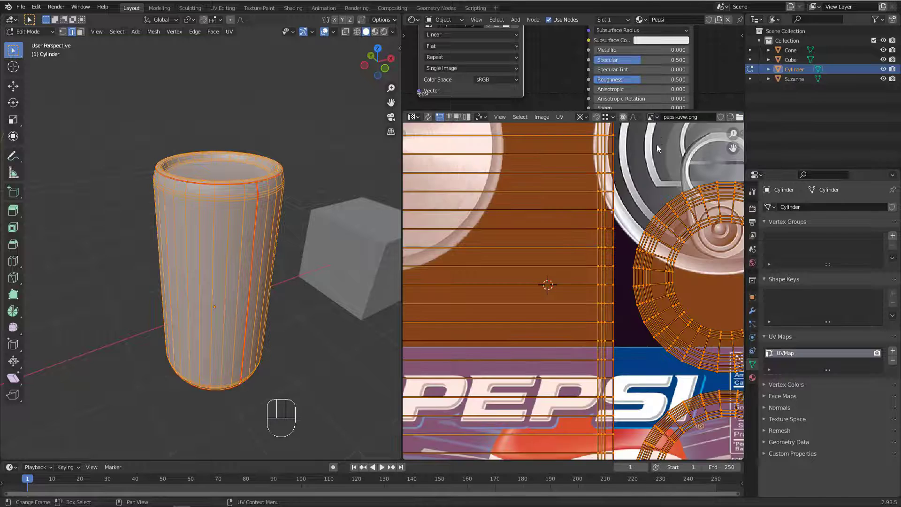
scroll(550, 226, down, 4)
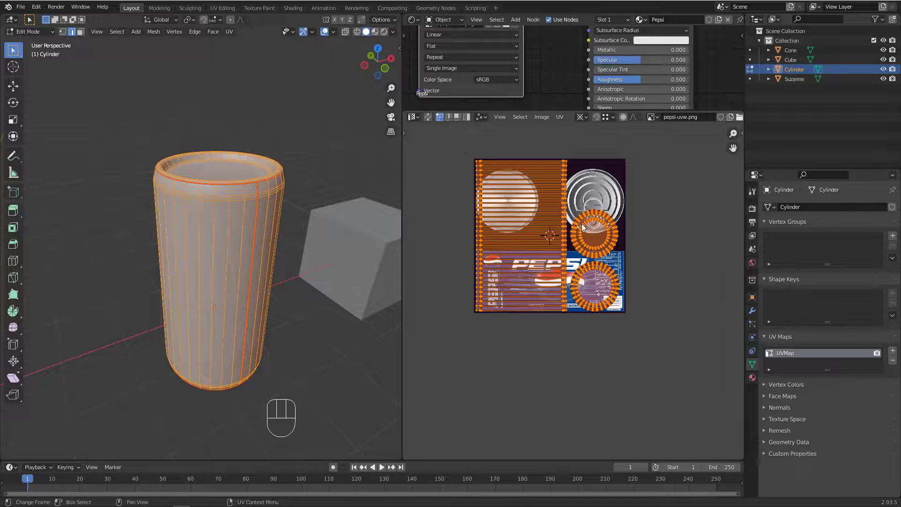
Move all the can's UV islands clear of the image, about 1.02 in X and -0.35 in Y.
key(g)
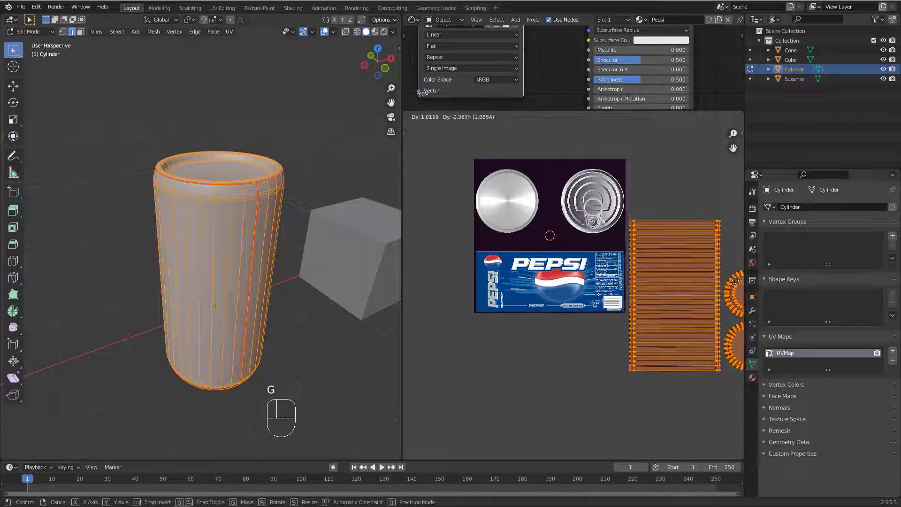
click(735, 280)
scroll(613, 255, up, 4)
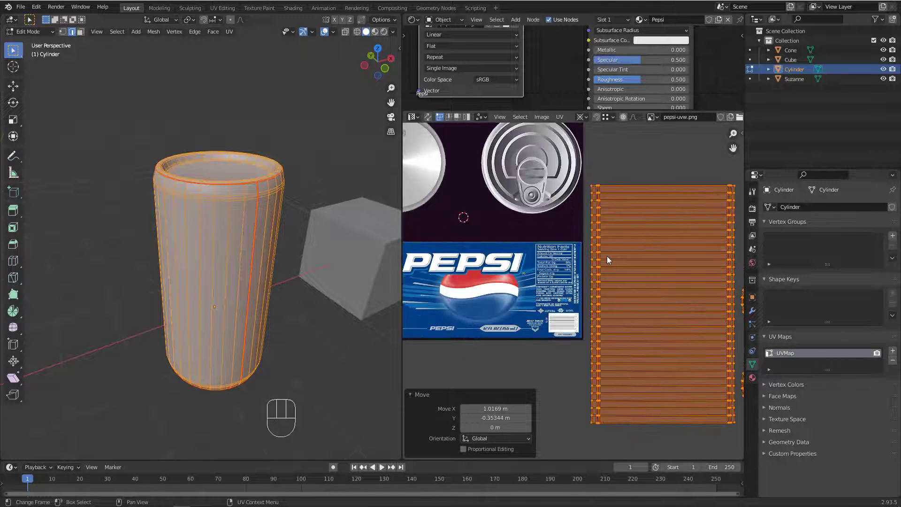
Select only the can body's UV island and move it about -0.84 in X and 0.04 in Y, over the label artwork.
scroll(607, 256, down, 3)
drag(582, 368, 671, 195)
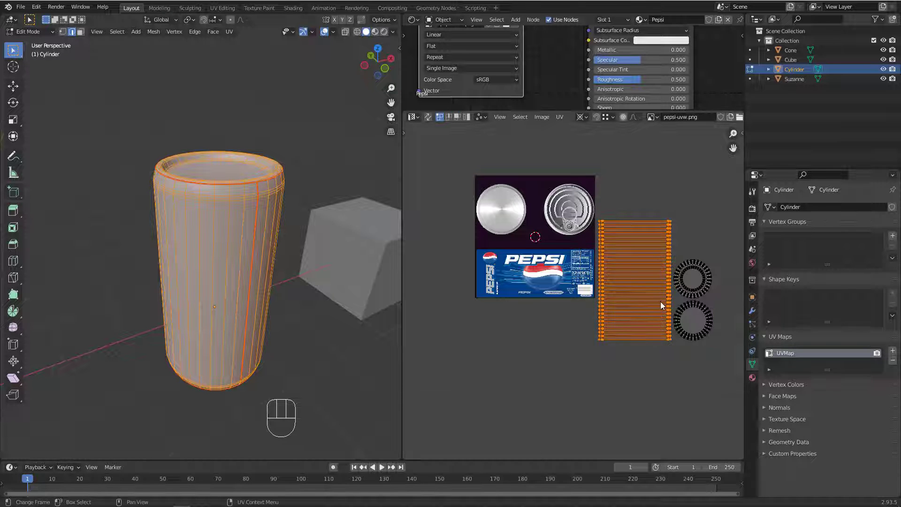
key(g)
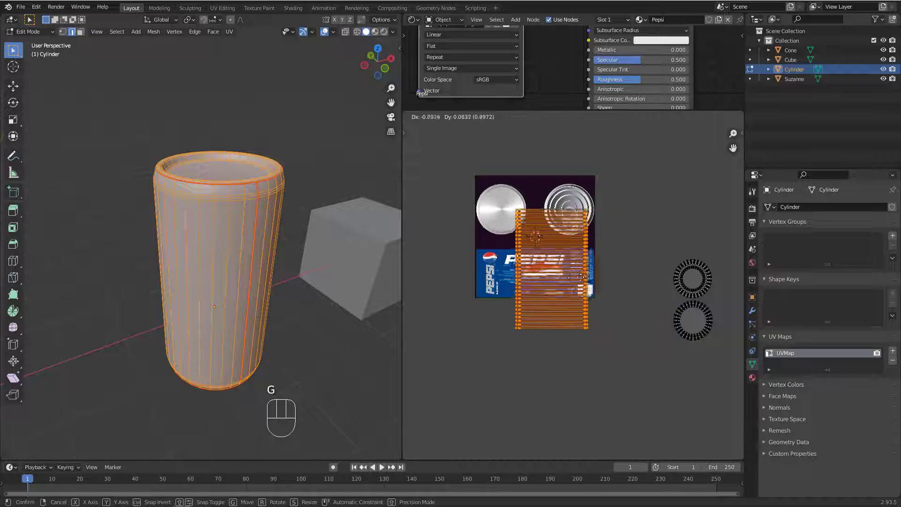
click(569, 283)
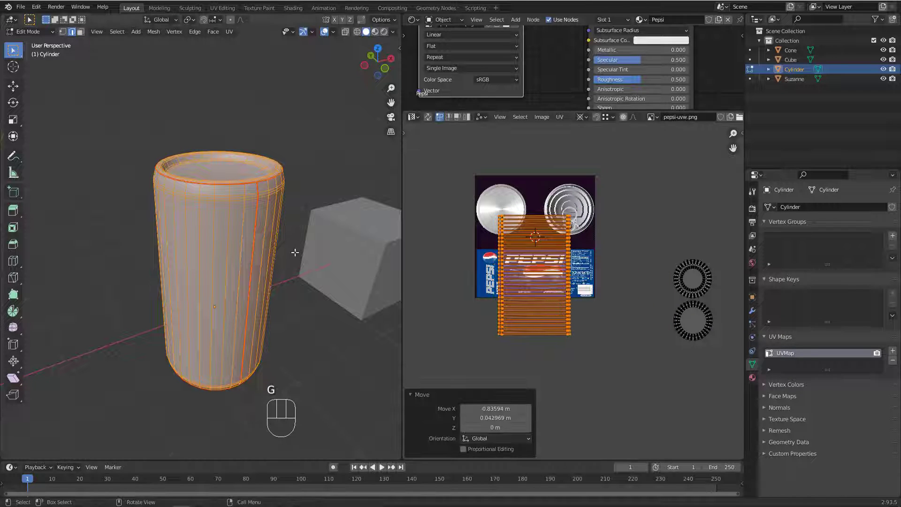
Switch the 3D viewport to Material Preview shading and view the Pepsi lettering on the side of the can.
click(375, 31)
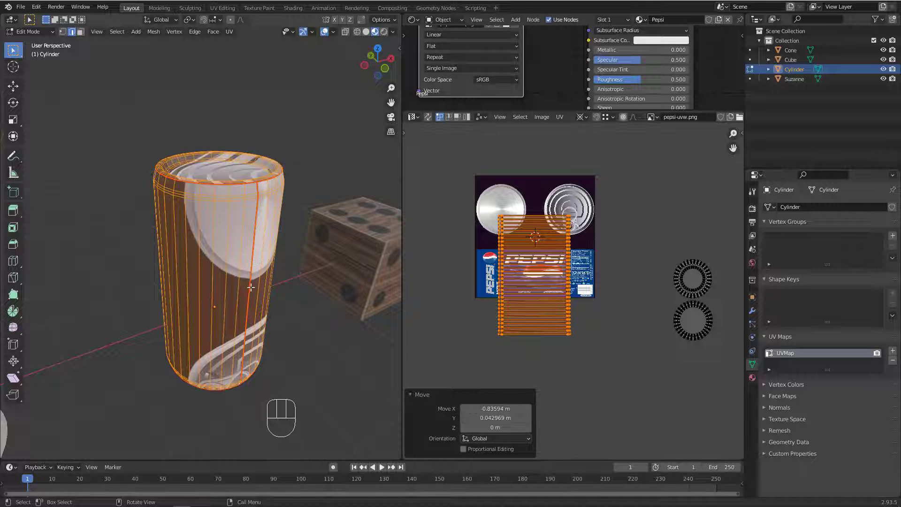
middle_drag(250, 287, 351, 271)
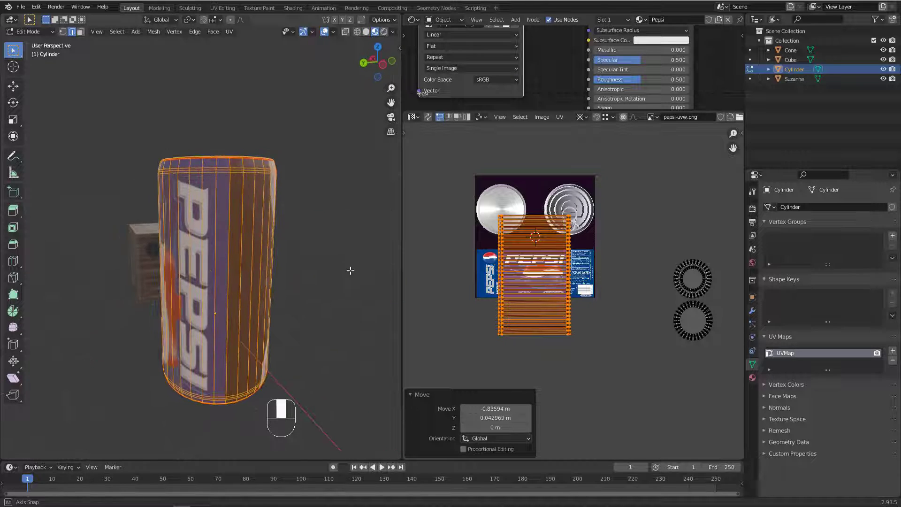
middle_drag(305, 287, 305, 288)
Rotate the can body's UV island by exactly -90° so its long side runs along the label.
scroll(529, 298, up, 2)
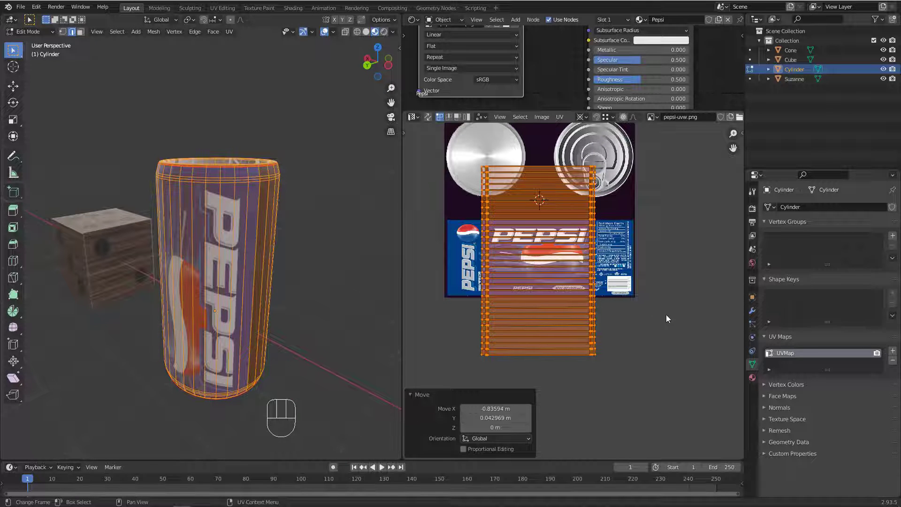
key(r)
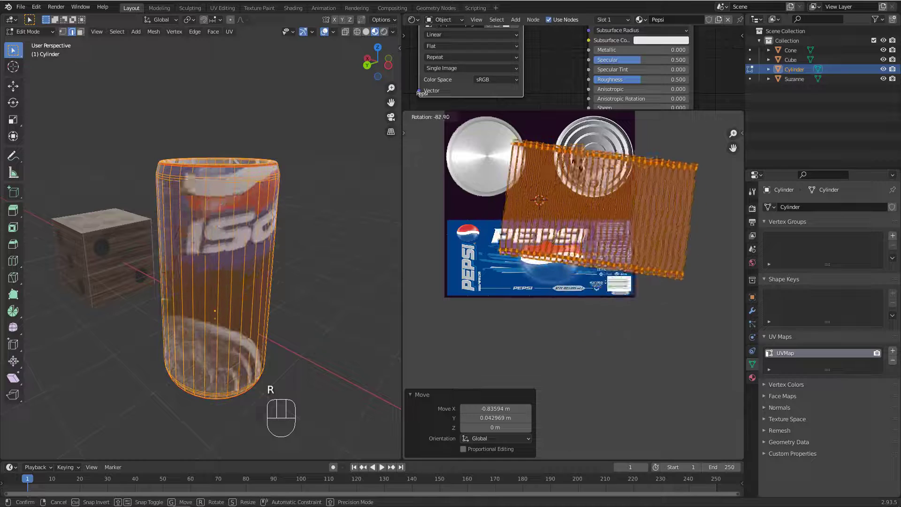
key(ctrl)
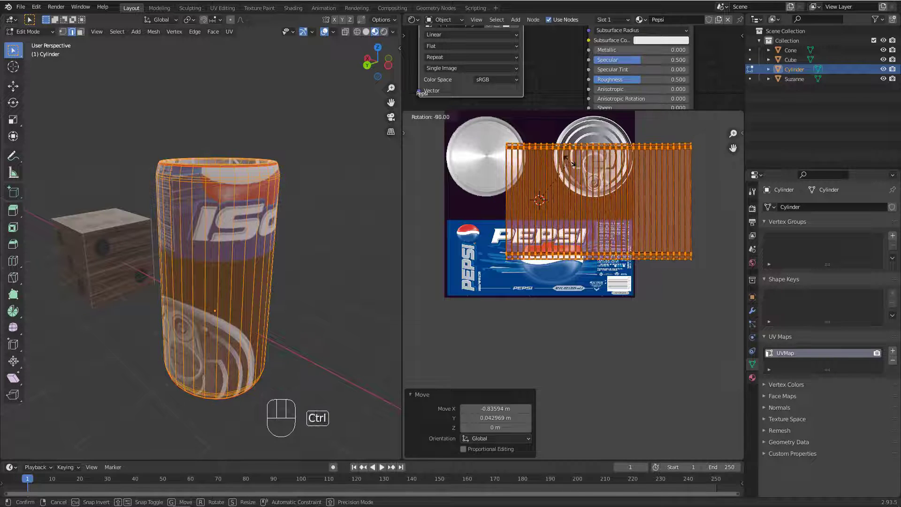
click(571, 165)
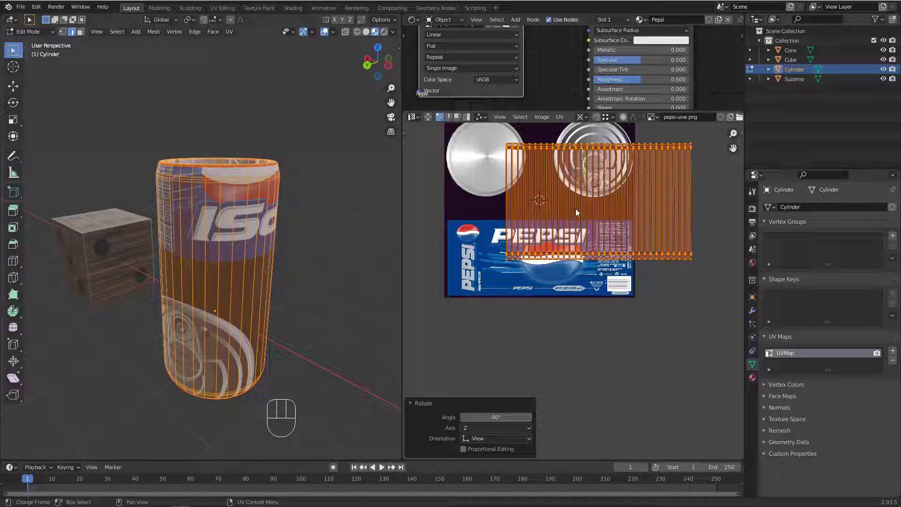
Choose a transform pivot point for the UVs and rotate the can body's island by 180°.
click(584, 118)
click(586, 129)
scroll(534, 216, down, 2)
key(r)
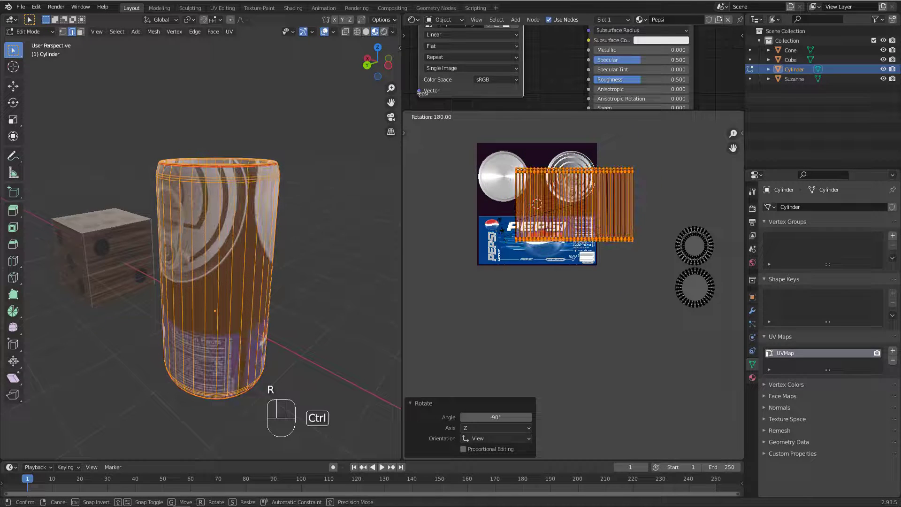
click(584, 221)
Move the can body's UV island so its lower-left corner sits on the lower-left corner of the blue label.
key(g)
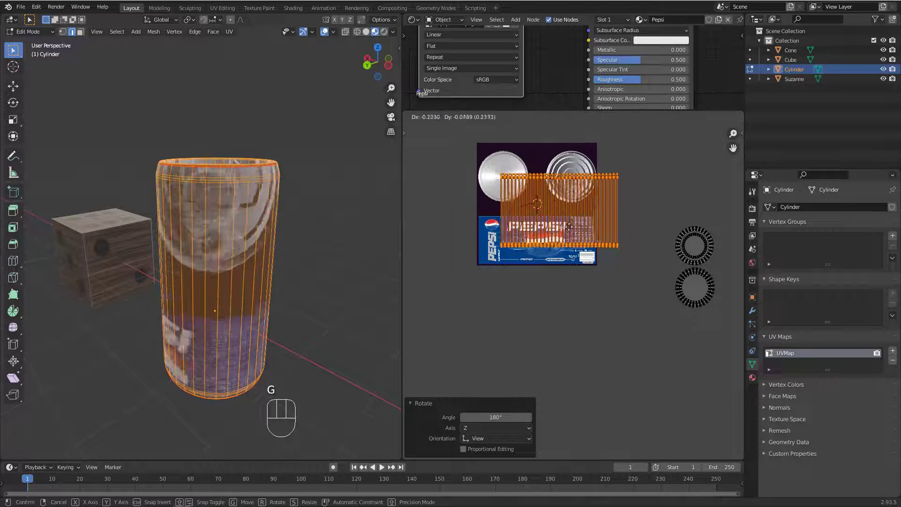
click(474, 266)
scroll(490, 253, up, 8)
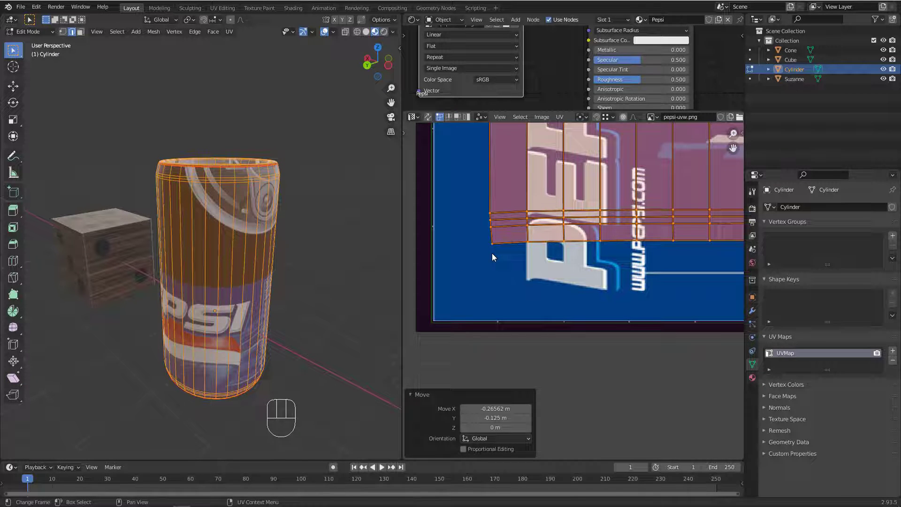
key(g)
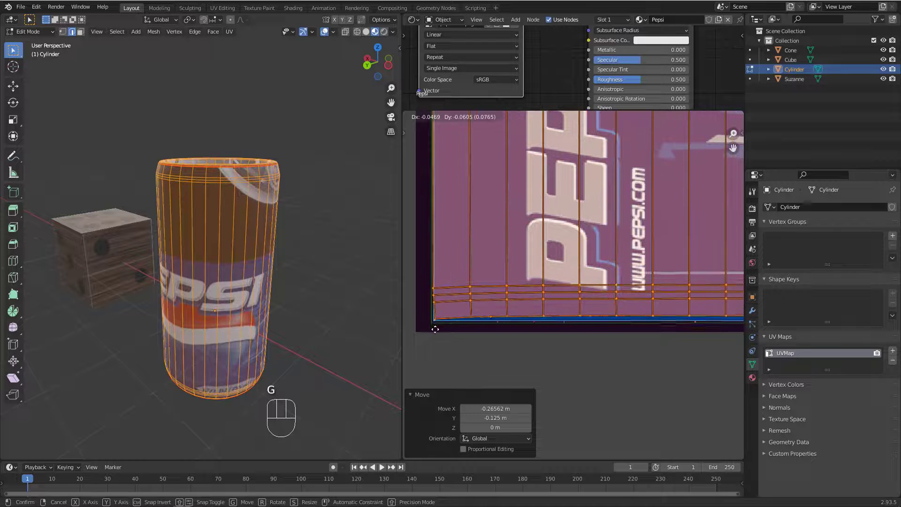
click(424, 321)
scroll(423, 321, up, 6)
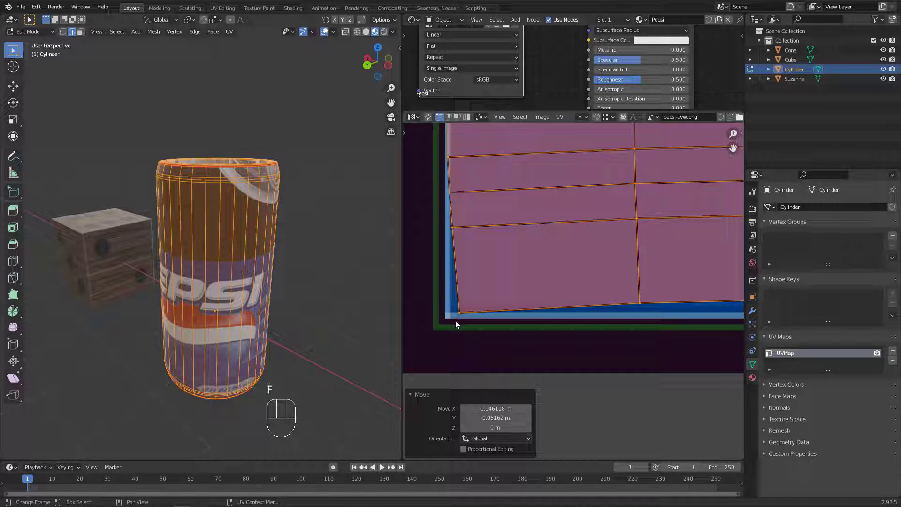
key(g)
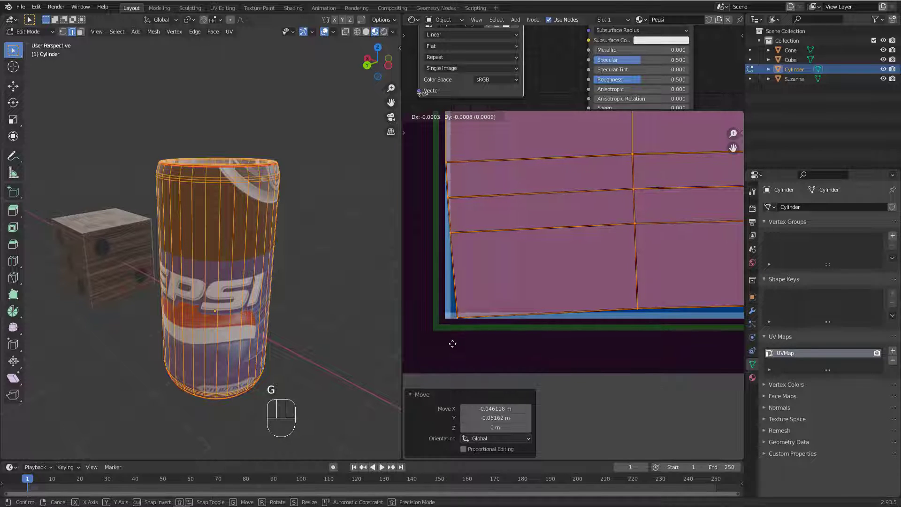
click(452, 344)
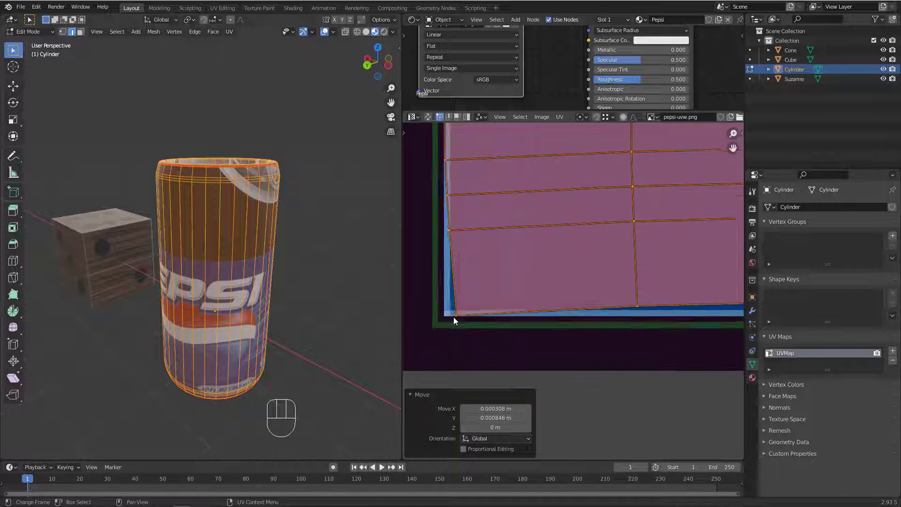
Examine how the body island's lower-left and lower-right corners line up with the edges of the label.
scroll(453, 316, up, 1)
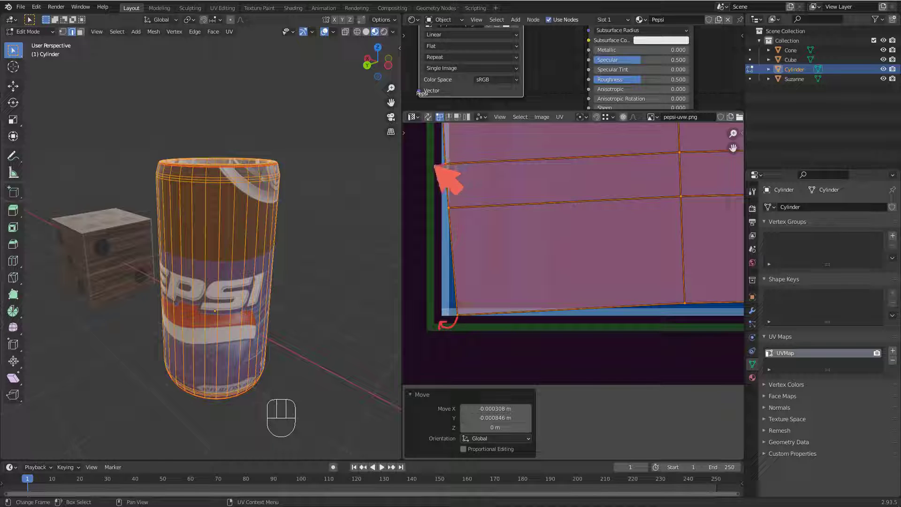
scroll(458, 271, down, 5)
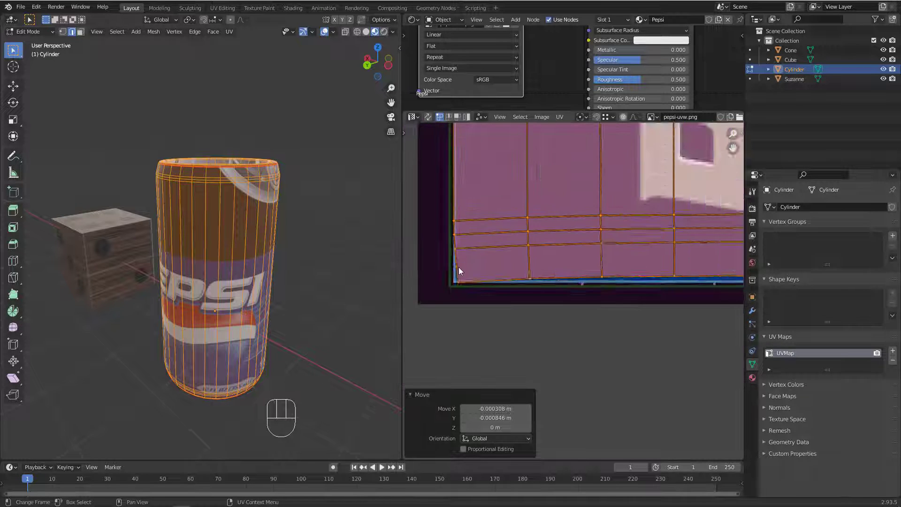
scroll(459, 272, down, 12)
shift+middle_drag(596, 230, 499, 227)
scroll(504, 259, up, 5)
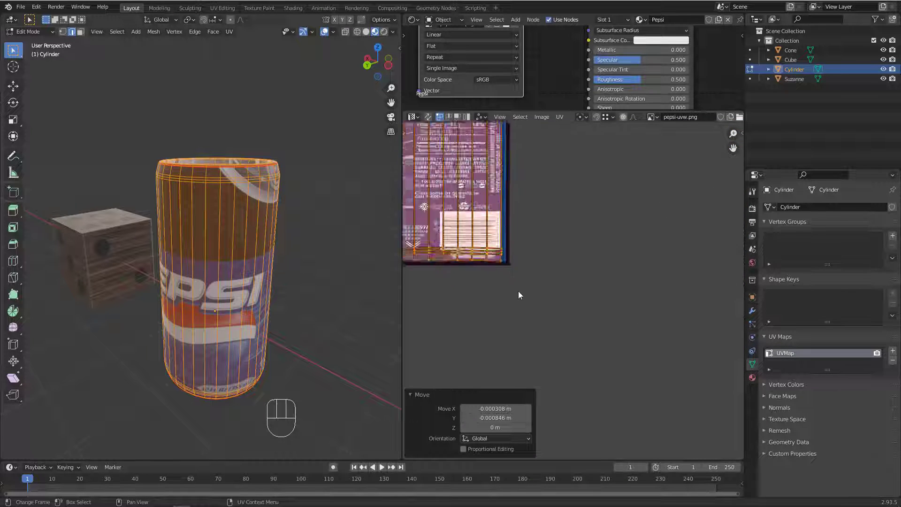
scroll(499, 240, up, 5)
scroll(496, 237, up, 2)
scroll(517, 244, down, 9)
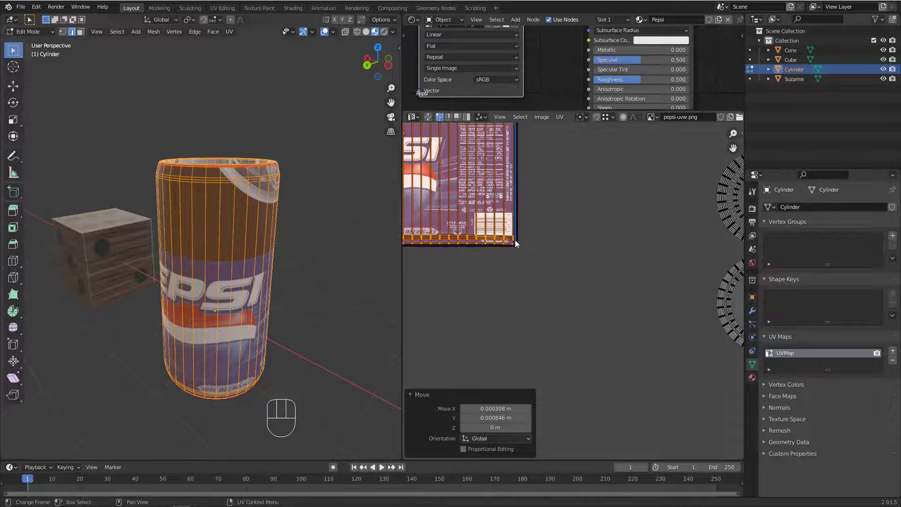
scroll(514, 240, down, 2)
shift+middle_drag(438, 211, 579, 235)
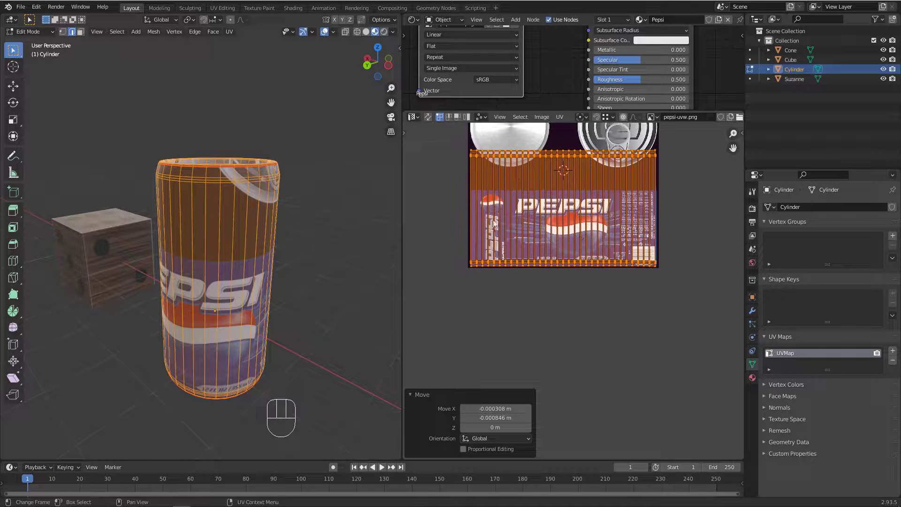
scroll(468, 266, up, 1)
scroll(503, 254, down, 1)
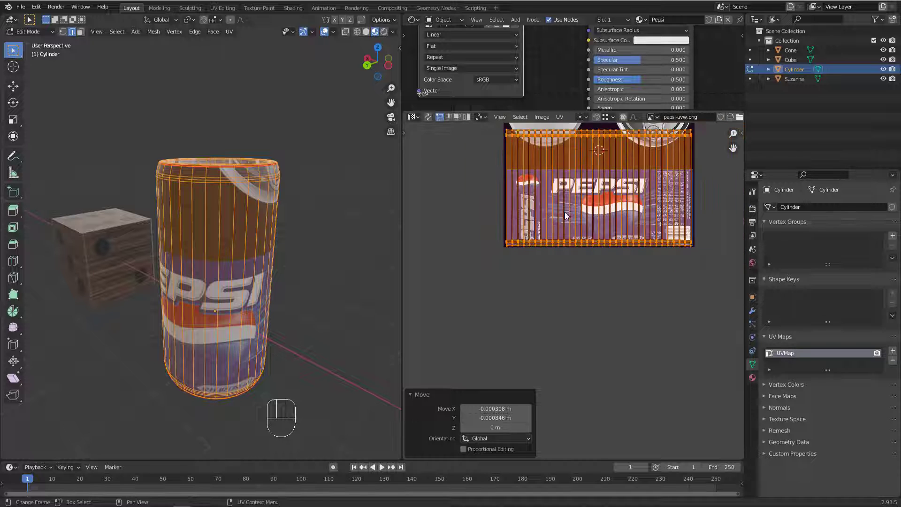
Place the 2D cursor on the lower-left corner of the can body's UV island.
scroll(528, 238, up, 5)
scroll(528, 243, up, 4)
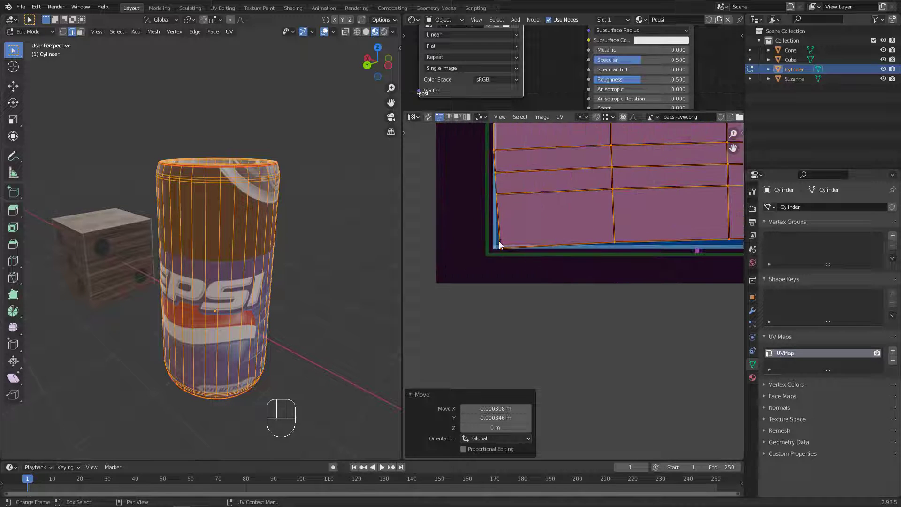
shift+right_drag(498, 244, 499, 247)
scroll(498, 256, down, 9)
scroll(498, 264, down, 5)
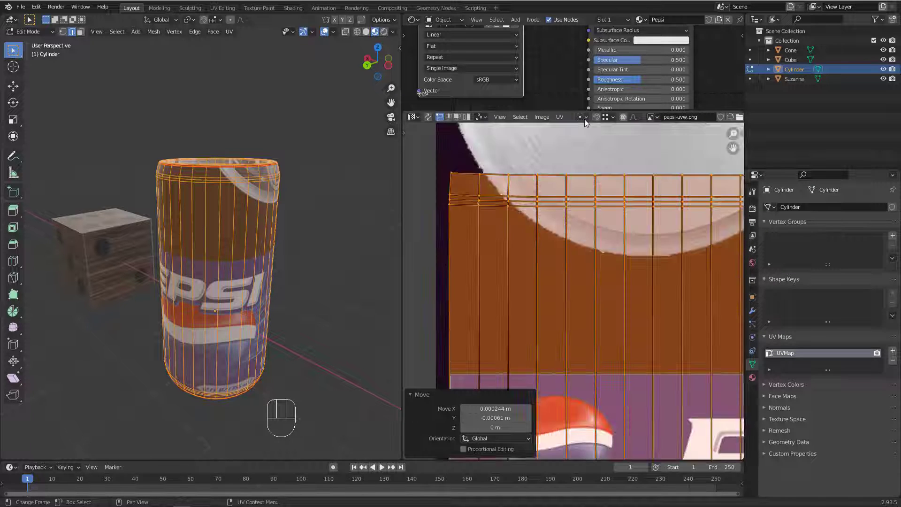
scroll(531, 229, down, 5)
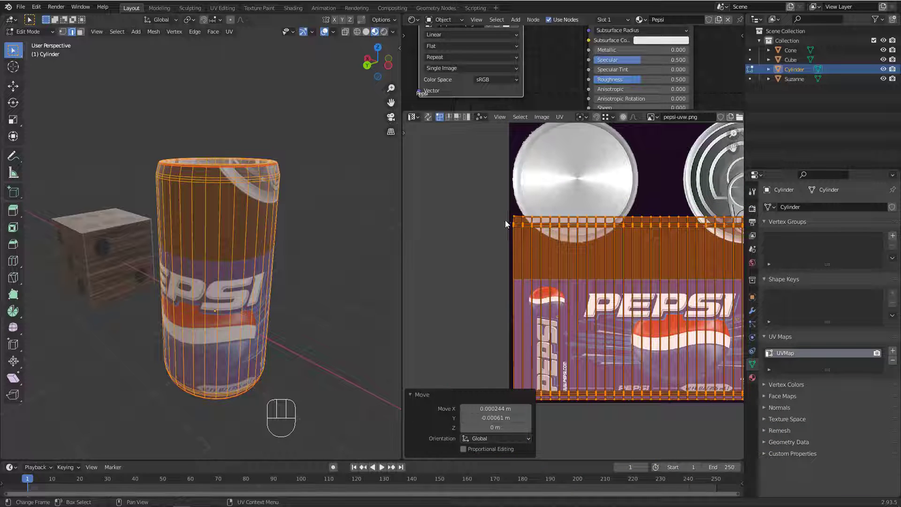
scroll(506, 221, down, 3)
scroll(623, 244, up, 1)
key(ctrl+alt)
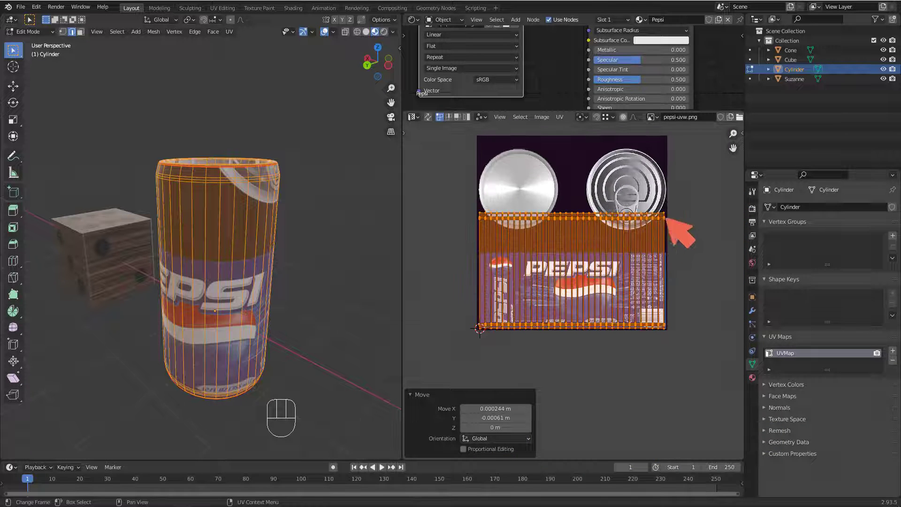
drag(478, 252, 650, 251)
drag(481, 212, 664, 216)
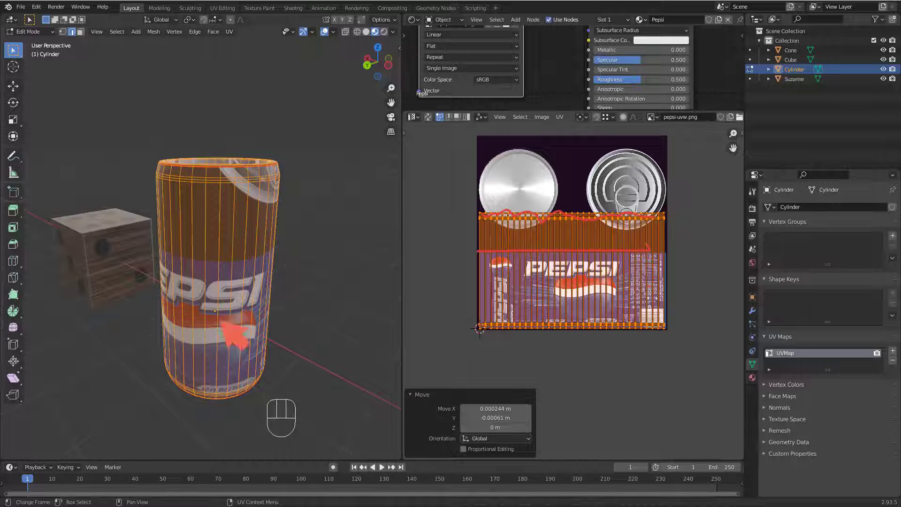
key(Escape)
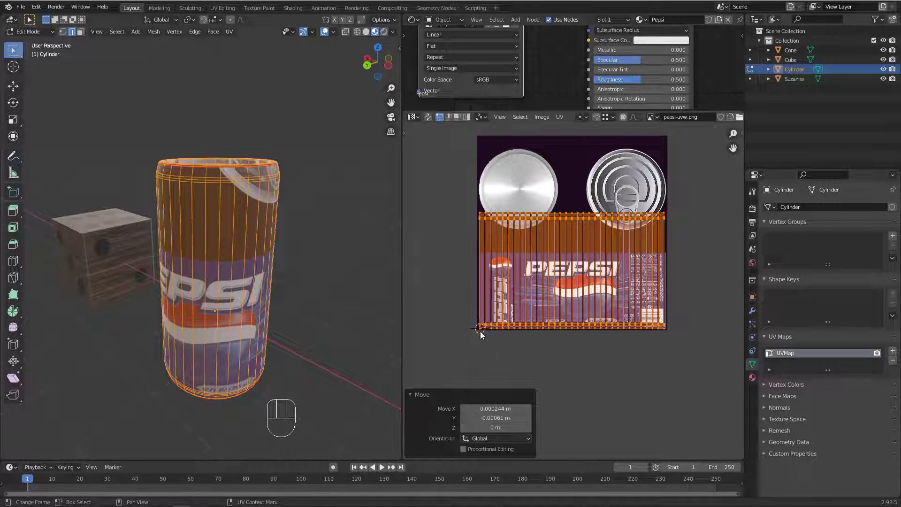
Examine the lower-left and upper-left corners of the can body's UV island against the label in the texture.
scroll(479, 329, up, 4)
scroll(480, 329, up, 5)
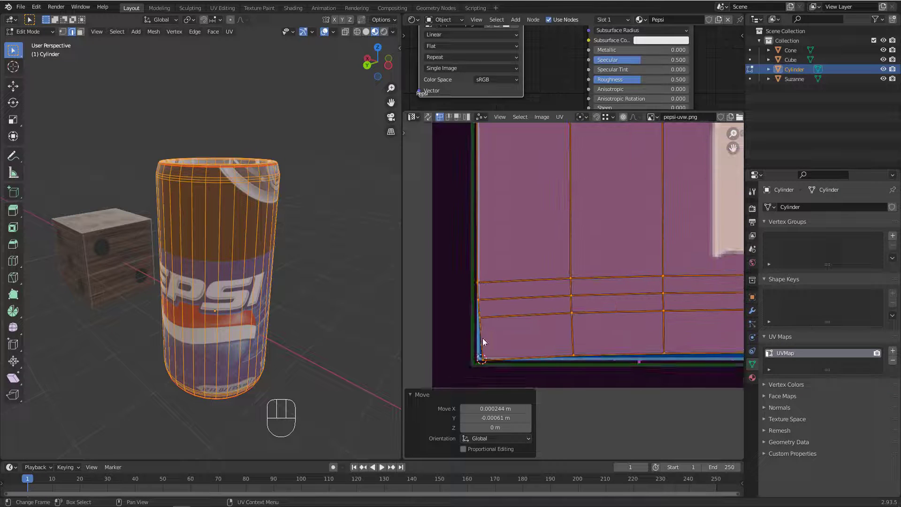
key(ctrl+alt)
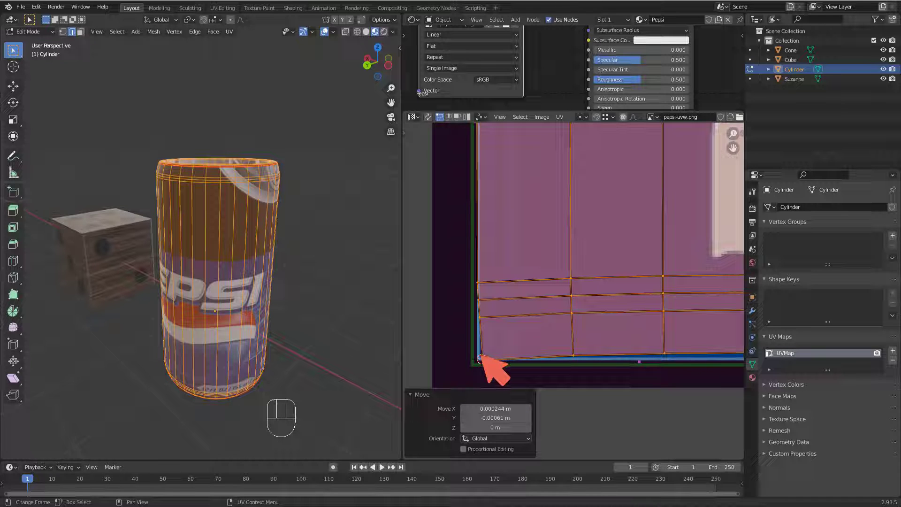
scroll(482, 369, down, 6)
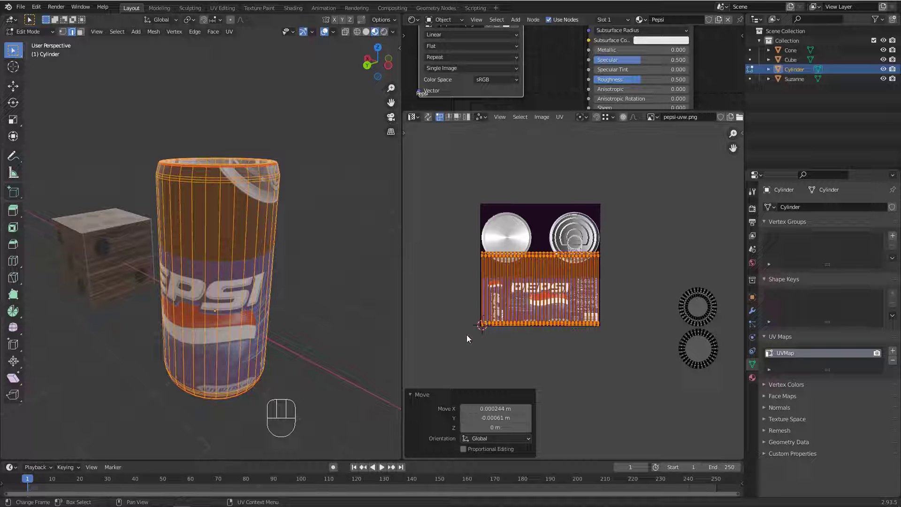
drag(456, 343, 622, 228)
scroll(533, 323, up, 3)
scroll(502, 286, down, 1)
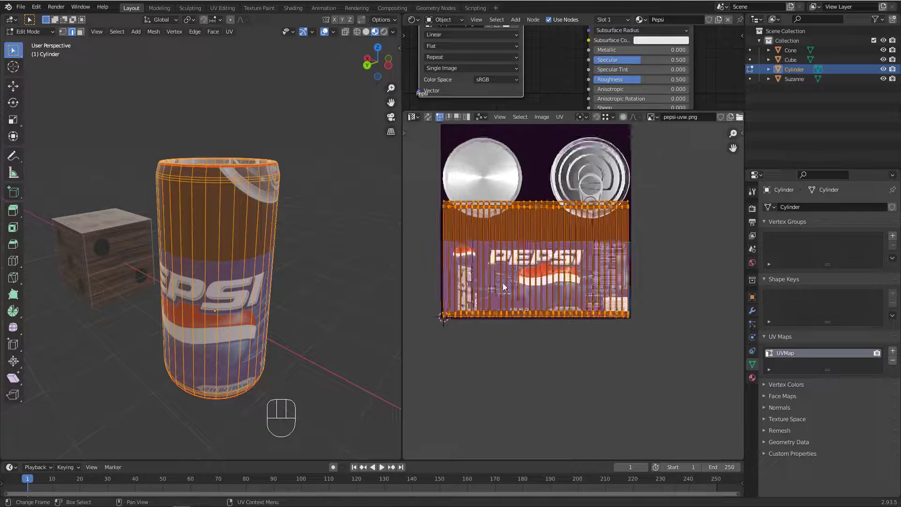
scroll(503, 286, down, 1)
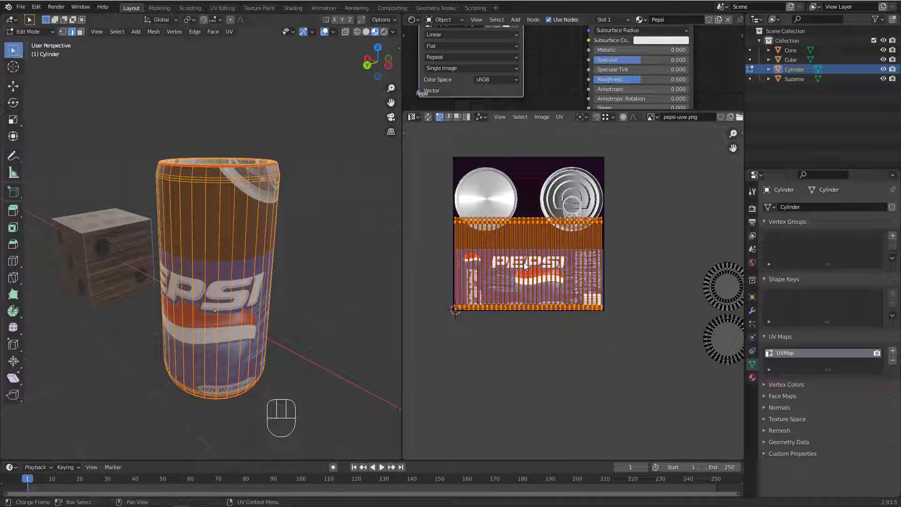
scroll(457, 307, up, 2)
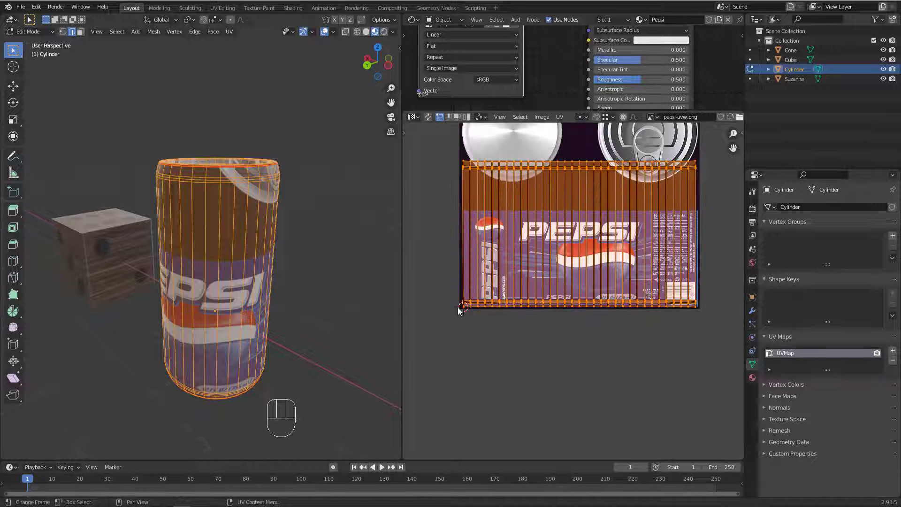
scroll(466, 163, up, 5)
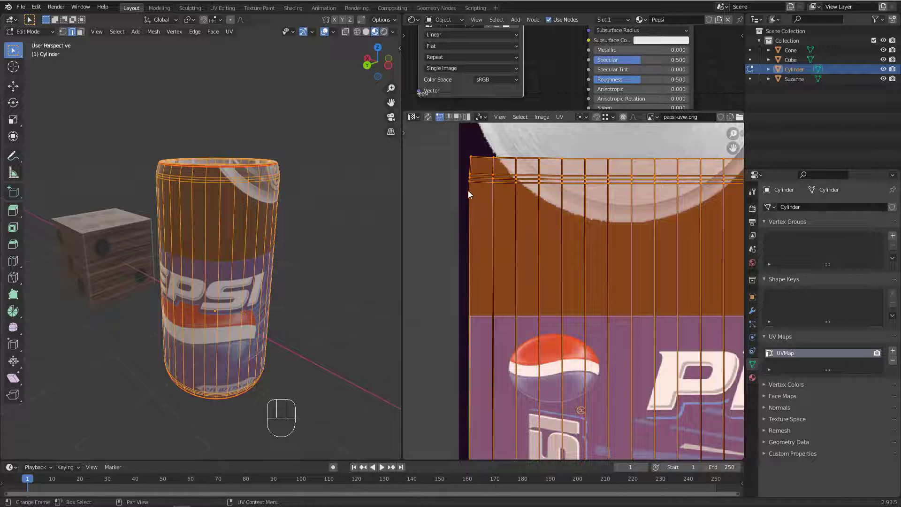
Unwrap the selected can body faces again using the Conformal method.
scroll(468, 190, down, 7)
key(u)
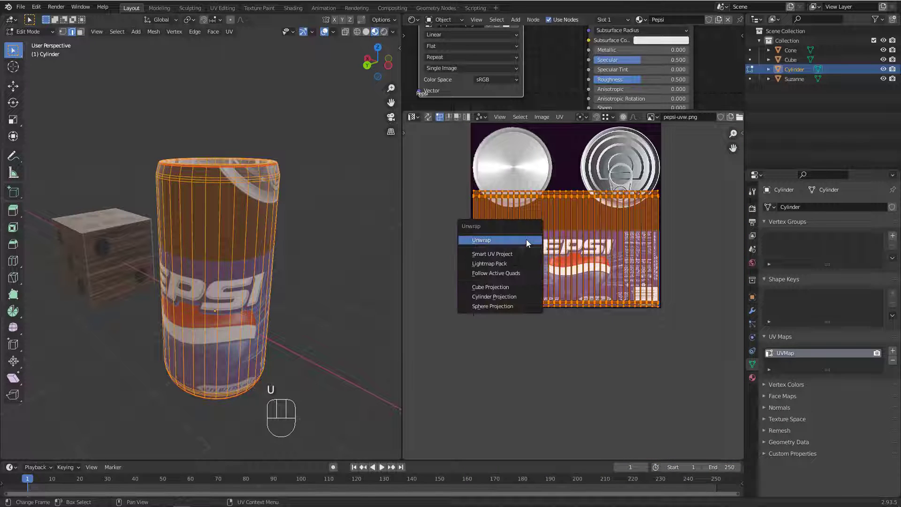
click(526, 242)
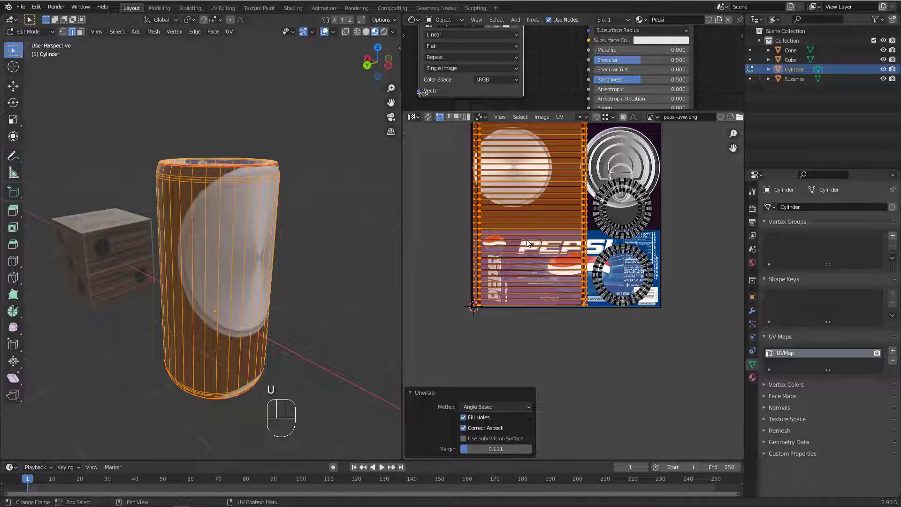
click(483, 407)
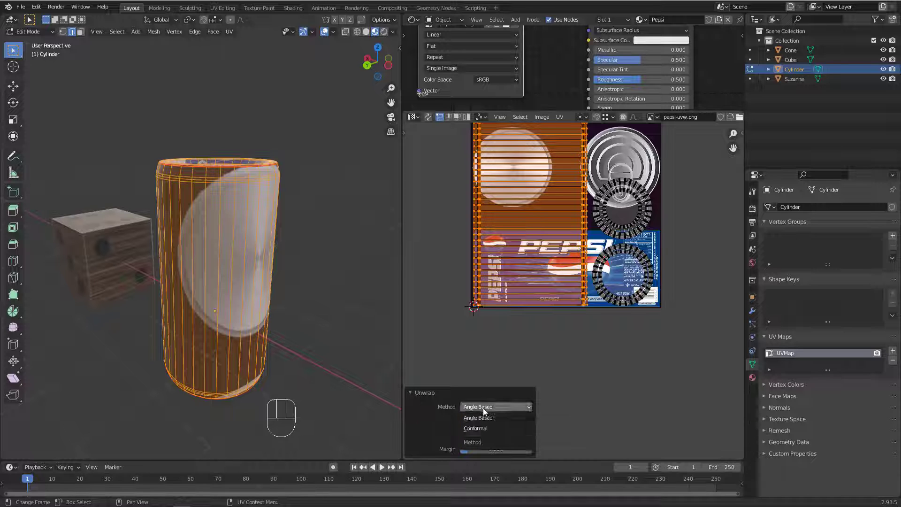
click(479, 428)
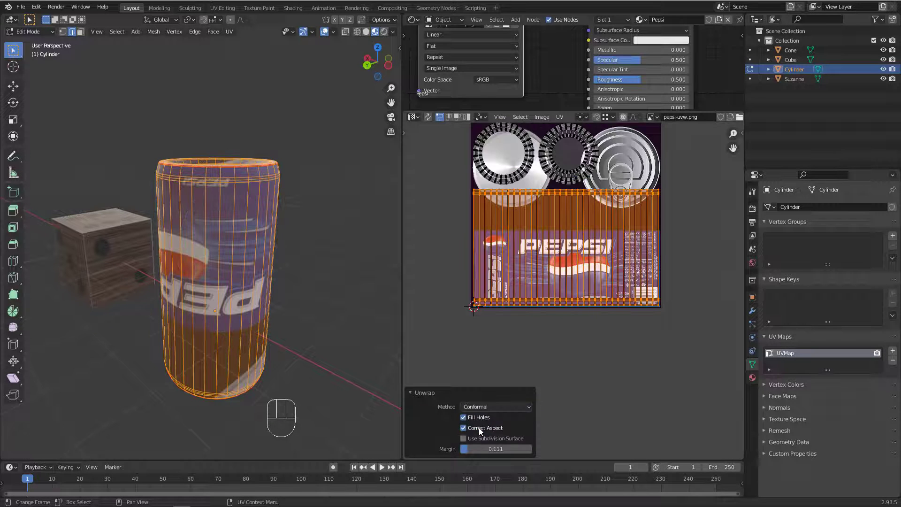
Select the vertices along the left edge of the can body's UV island and align them with Straighten X.
scroll(478, 187, up, 6)
scroll(478, 189, up, 2)
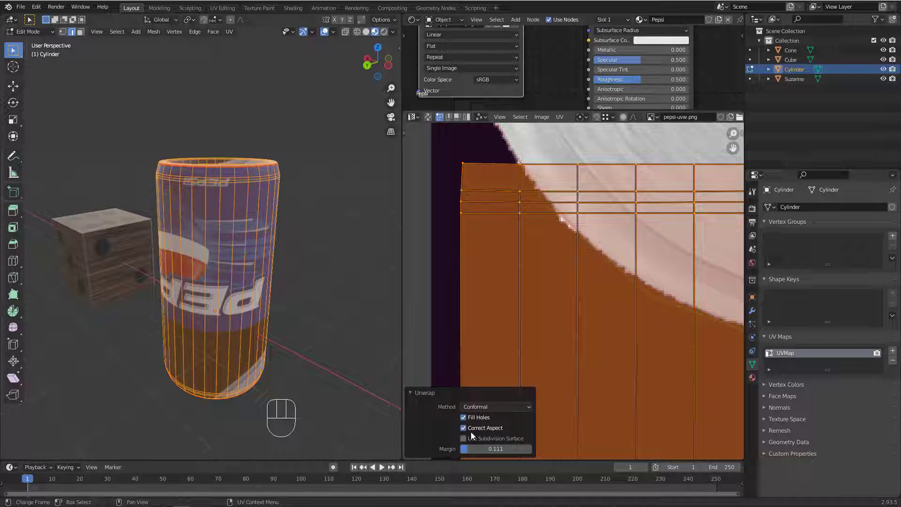
key(Home)
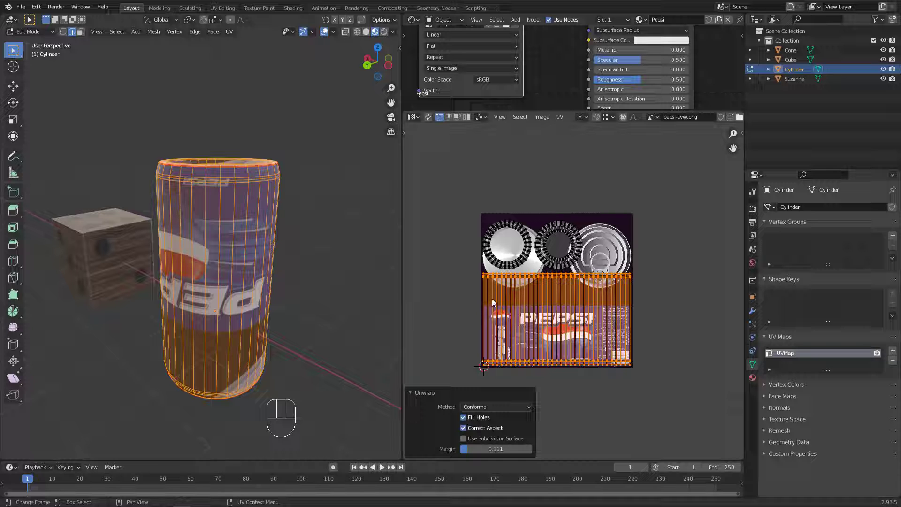
scroll(492, 300, up, 5)
scroll(471, 258, up, 4)
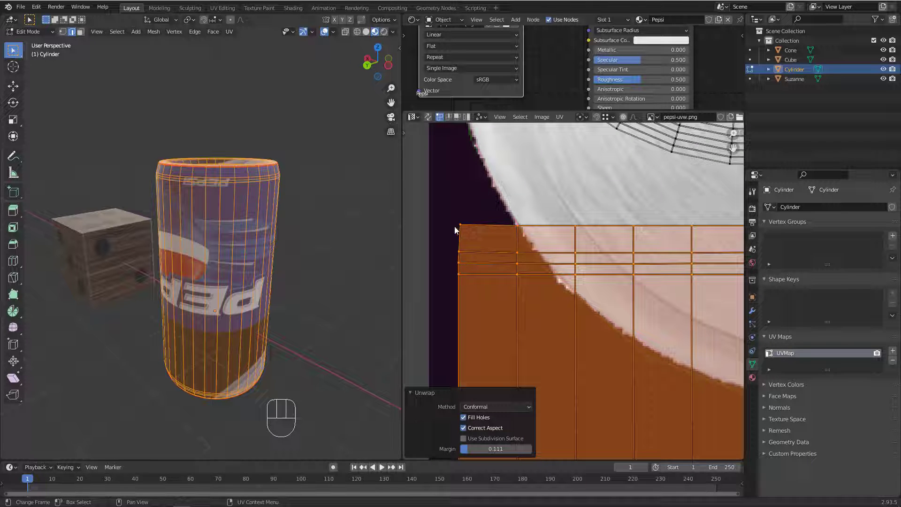
scroll(458, 235, down, 8)
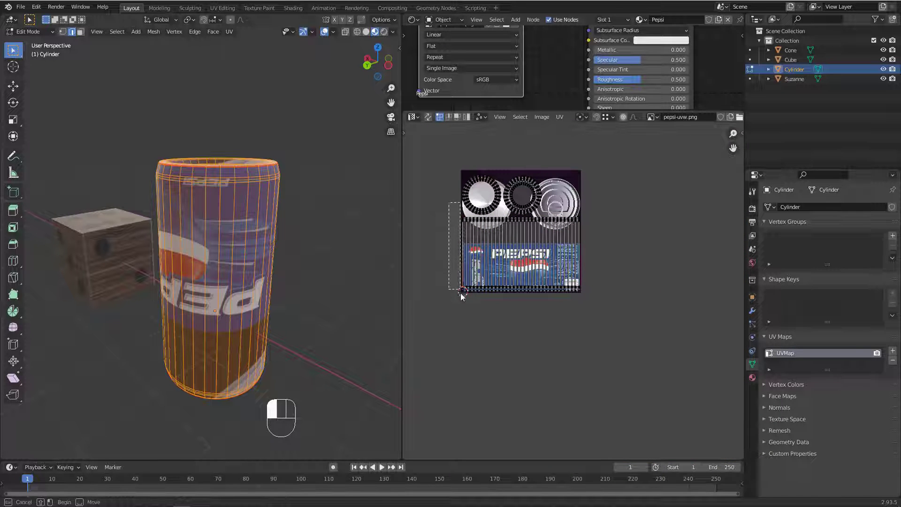
scroll(464, 237, up, 4)
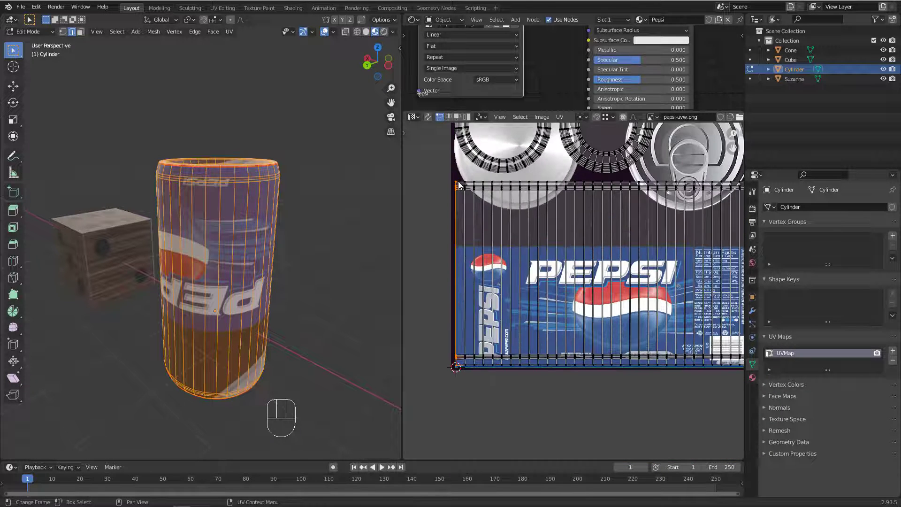
scroll(456, 188, up, 6)
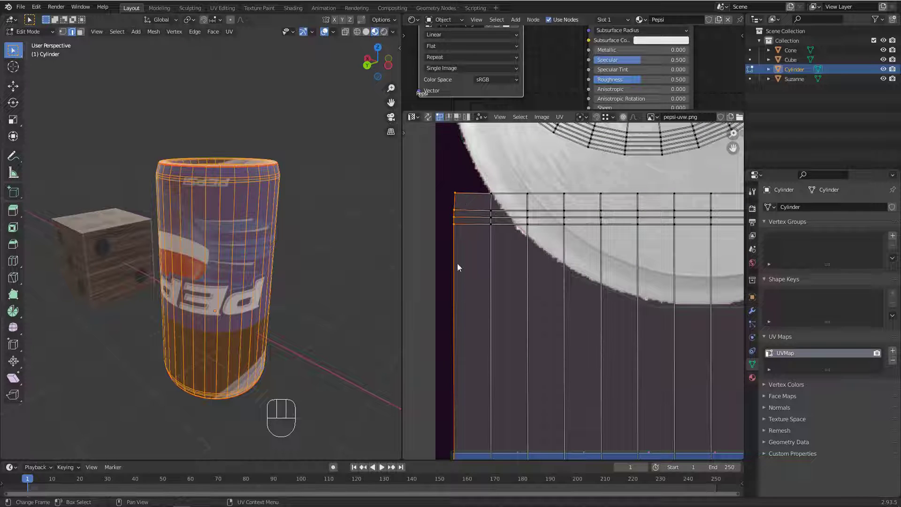
click(559, 117)
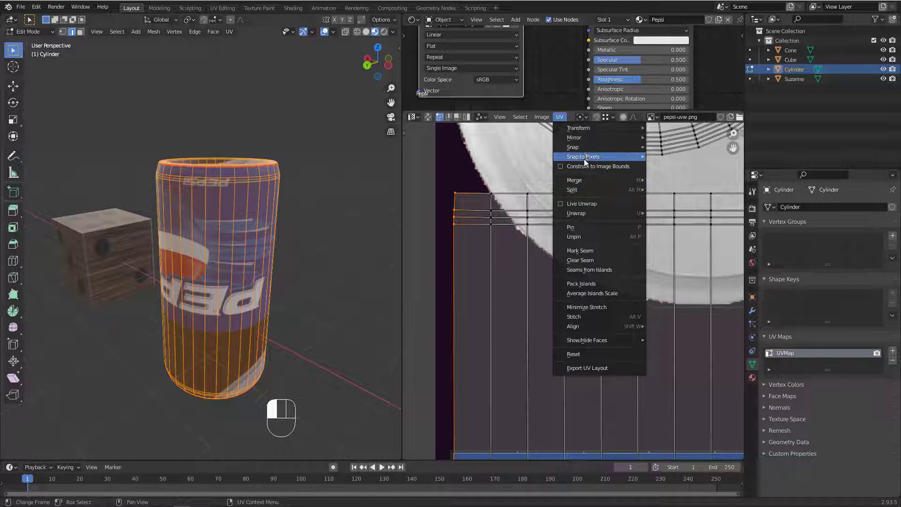
mouse_move(585, 146)
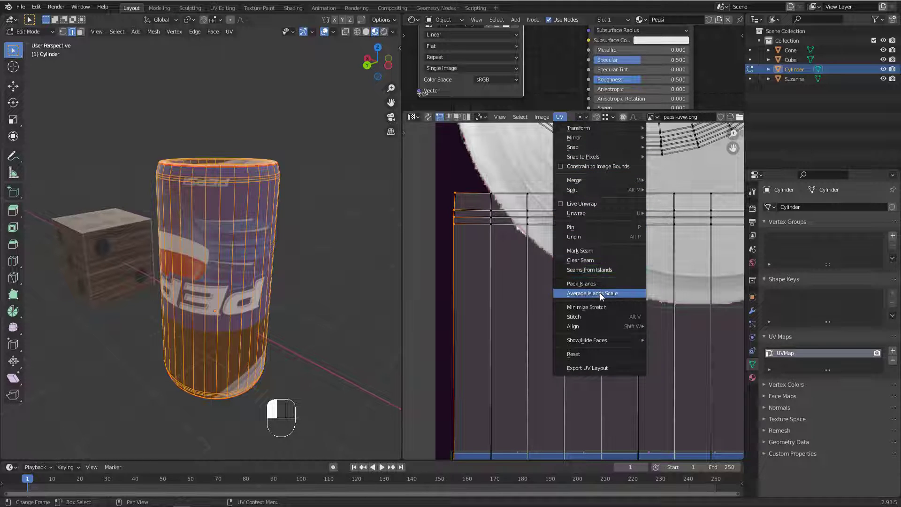
mouse_move(592, 327)
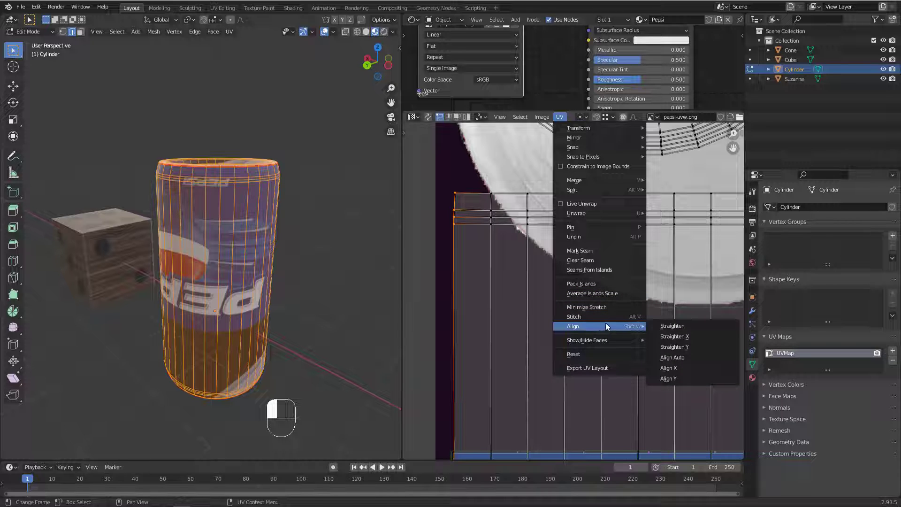
click(676, 339)
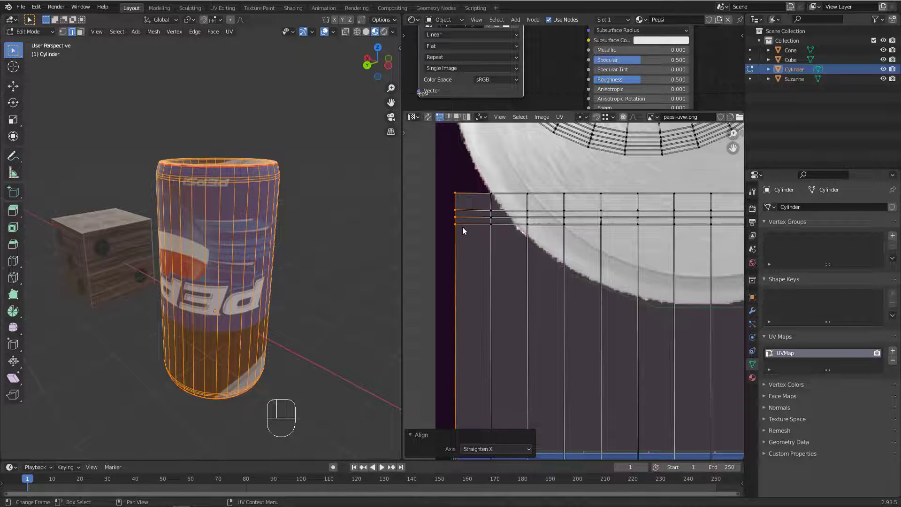
Select the vertices along the right edge of the can body's UV island and align them with Straighten X.
scroll(470, 247, down, 11)
scroll(583, 293, up, 3)
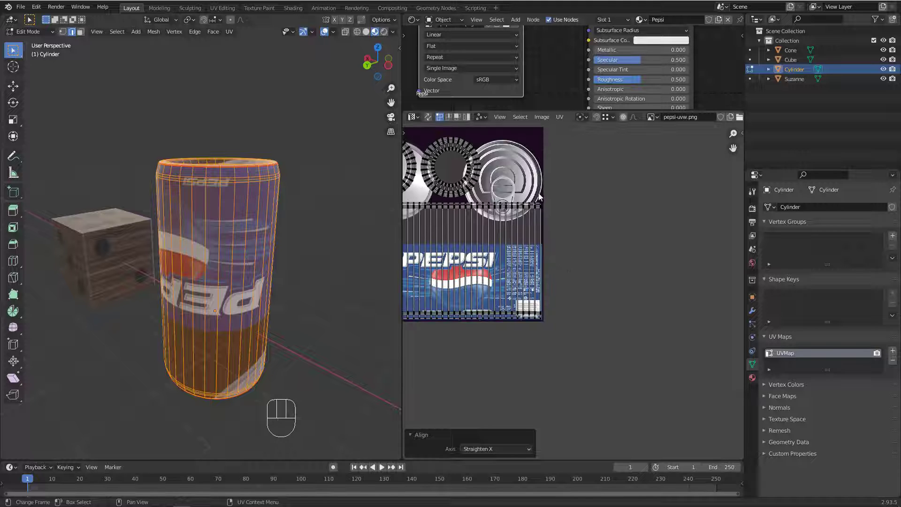
drag(536, 191, 562, 356)
scroll(536, 149, up, 3)
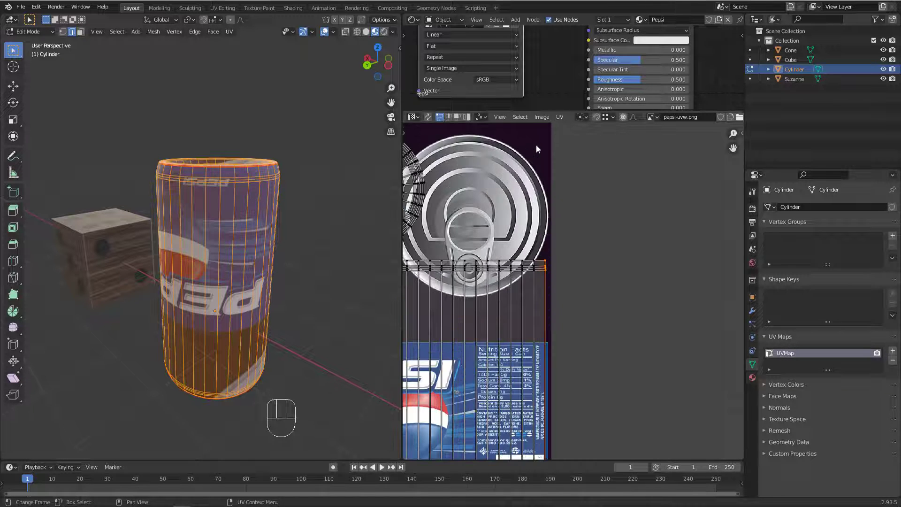
click(560, 117)
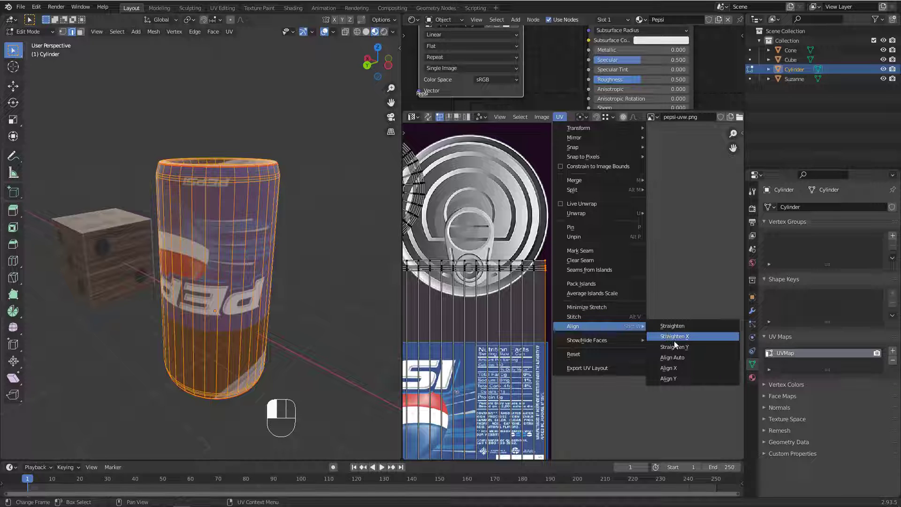
click(677, 336)
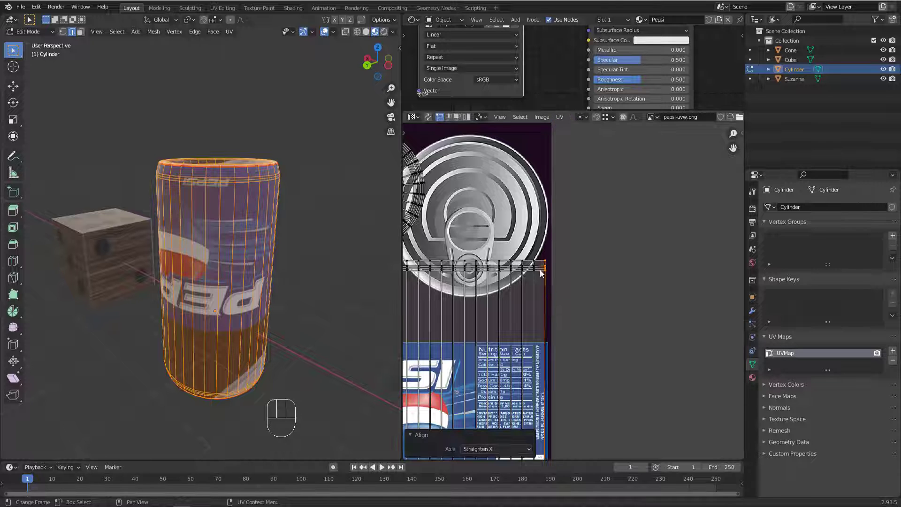
scroll(555, 241, up, 5)
scroll(570, 311, down, 6)
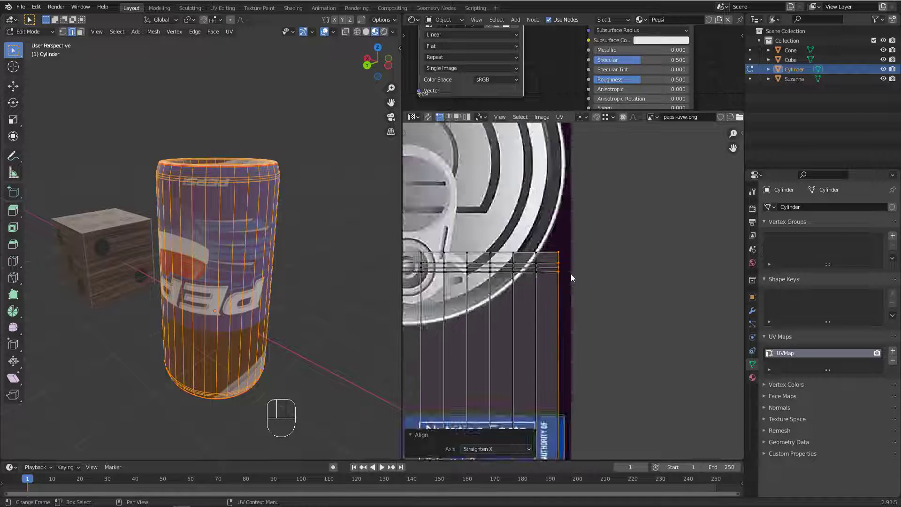
Select the can body's UV island and examine its bottom edge near the lower-left corner of the label.
key(a)
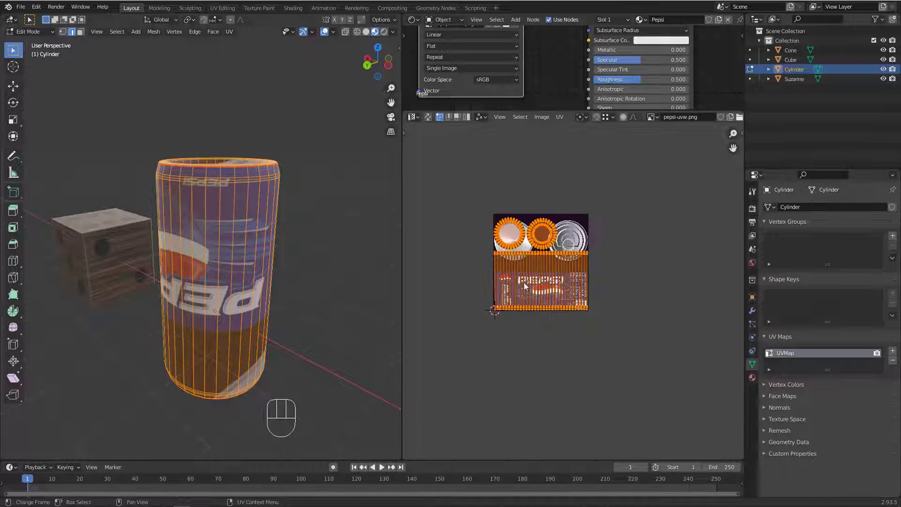
scroll(482, 318, up, 2)
drag(458, 335, 658, 231)
scroll(465, 330, up, 10)
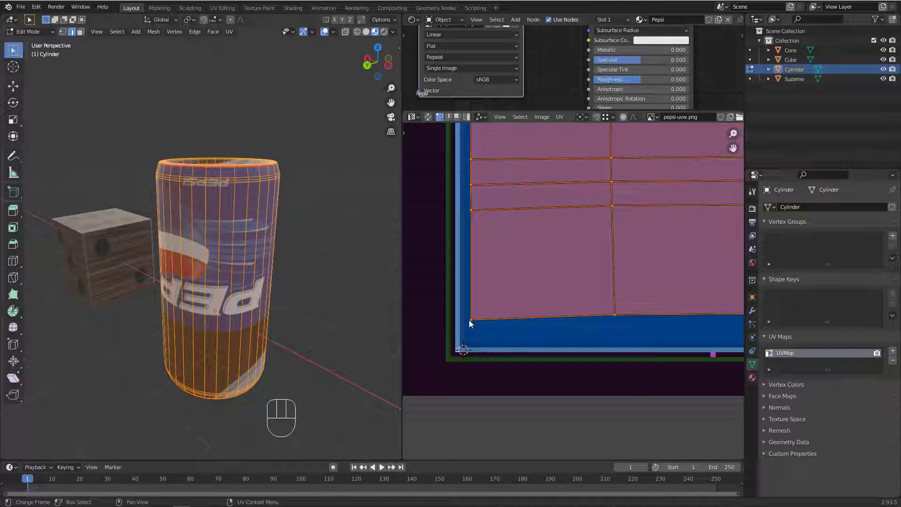
key(ctrl+alt)
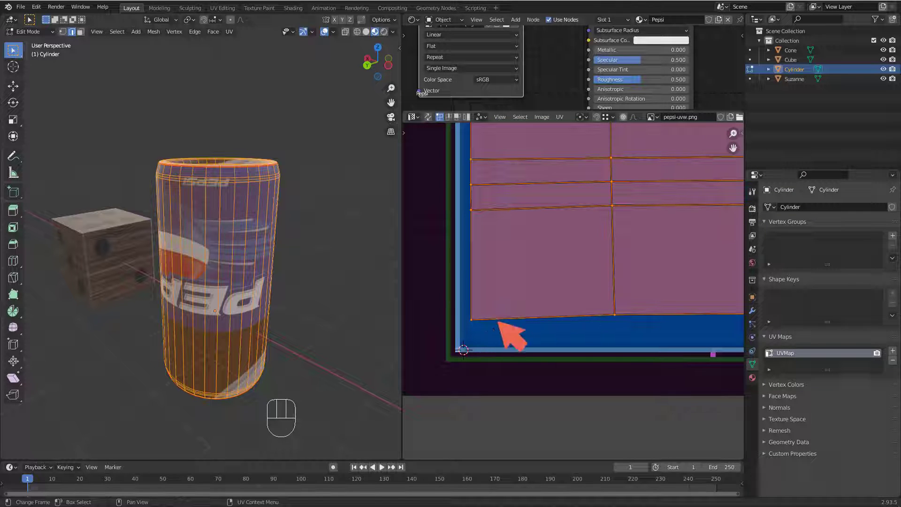
mouse_move(611, 321)
mouse_down()
mouse_move(455, 398)
mouse_move(488, 404)
mouse_up()
drag(611, 315, 613, 315)
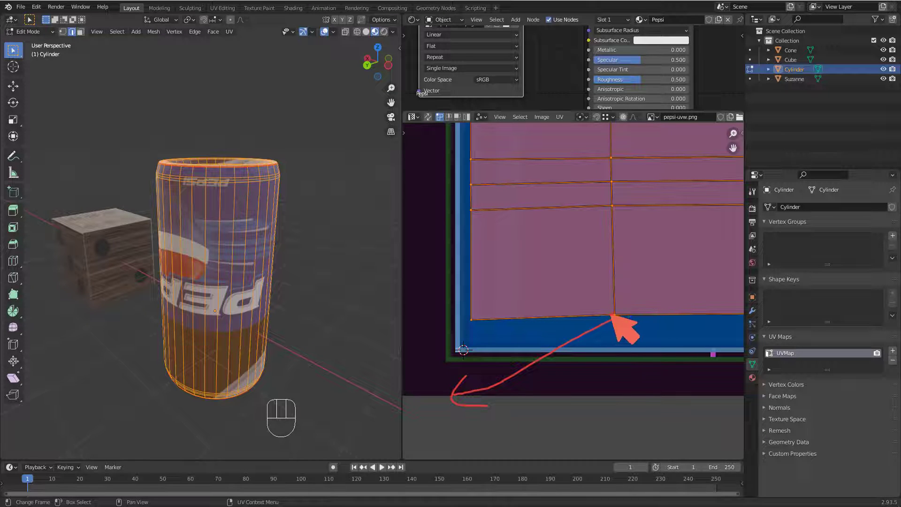
drag(471, 323, 469, 324)
Select the vertices along the bottom edge of the can body's UV island and try to align them with Straighten Y.
scroll(462, 350, down, 6)
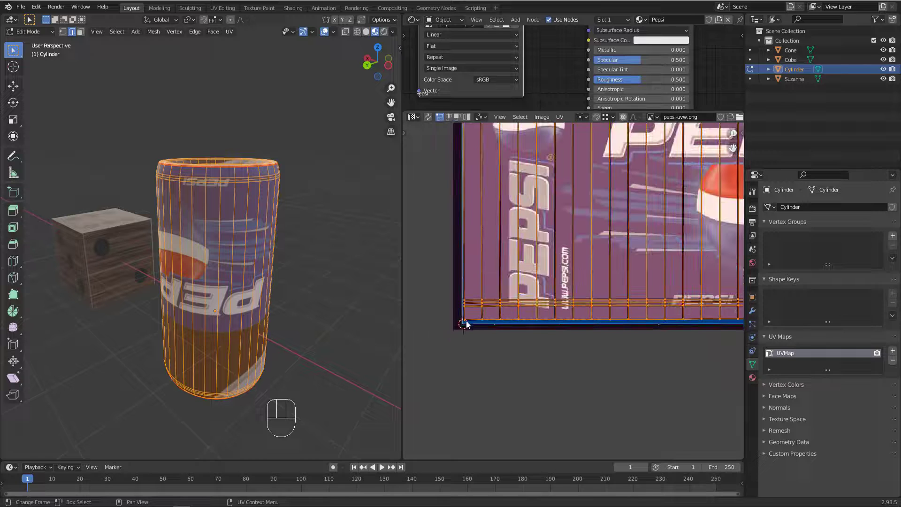
scroll(470, 325, down, 3)
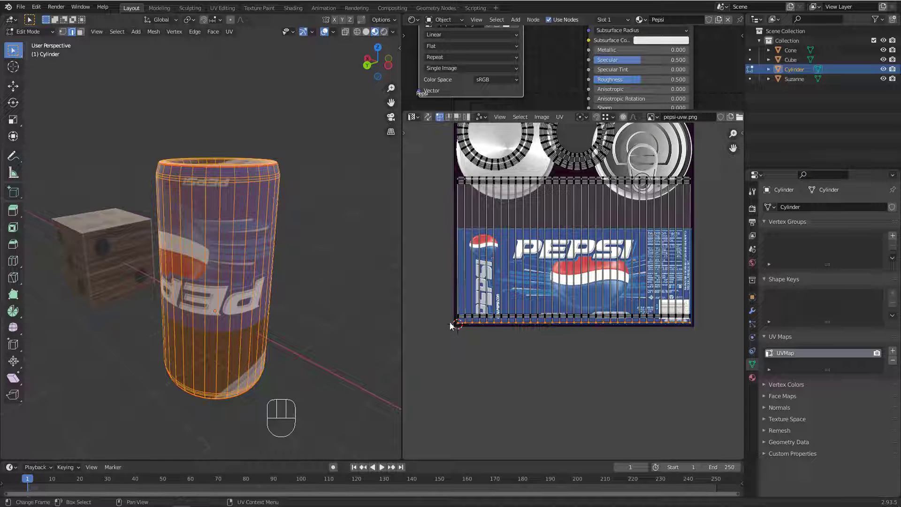
scroll(455, 323, up, 3)
click(612, 117)
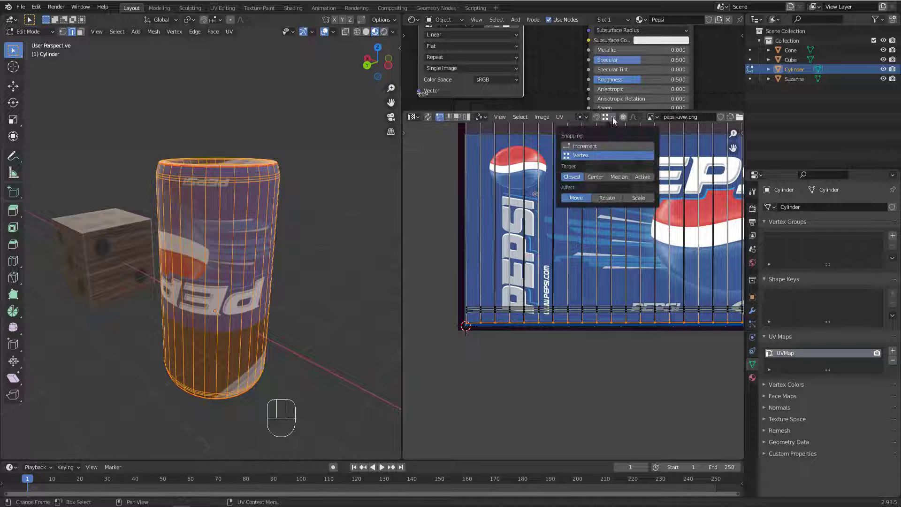
click(559, 117)
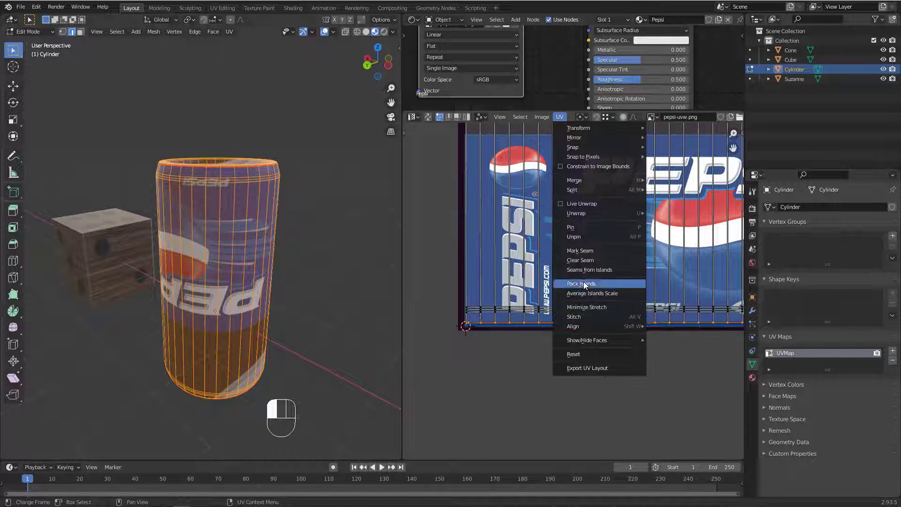
mouse_move(585, 326)
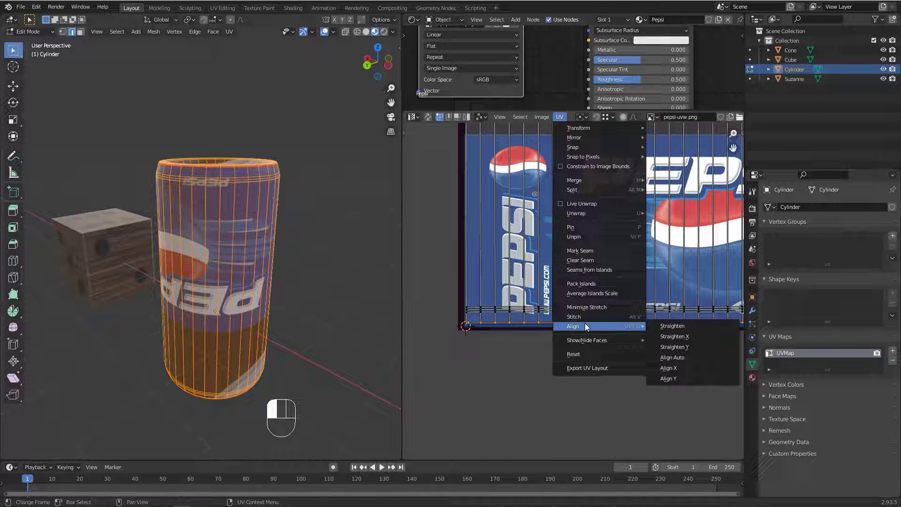
click(675, 346)
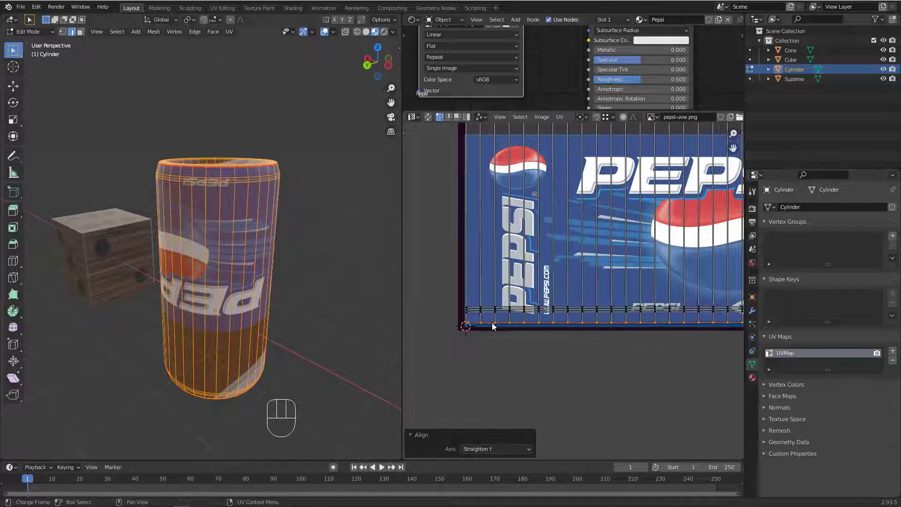
scroll(454, 327, up, 8)
Box-select the bottom-edge vertices of the can body's UV island again and reapply Straighten Y.
scroll(454, 327, down, 10)
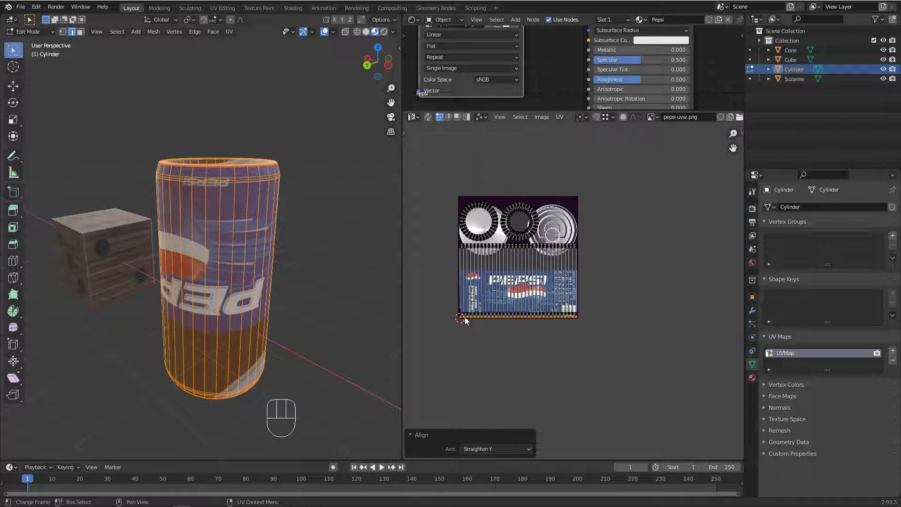
drag(423, 331, 615, 314)
scroll(498, 317, up, 6)
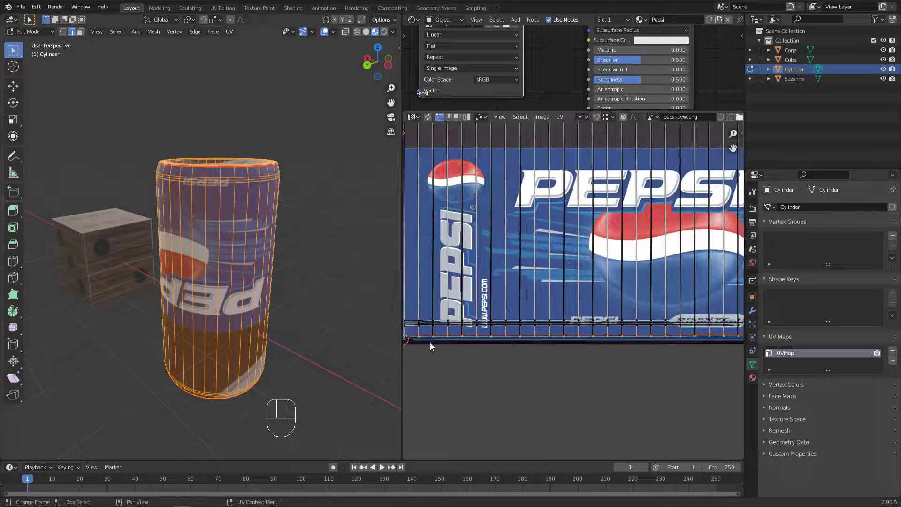
scroll(528, 305, up, 3)
click(559, 116)
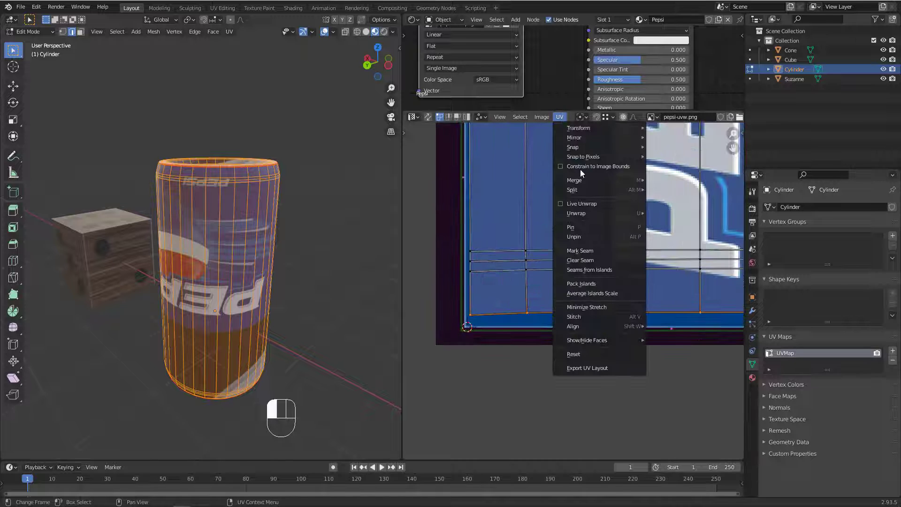
mouse_move(584, 325)
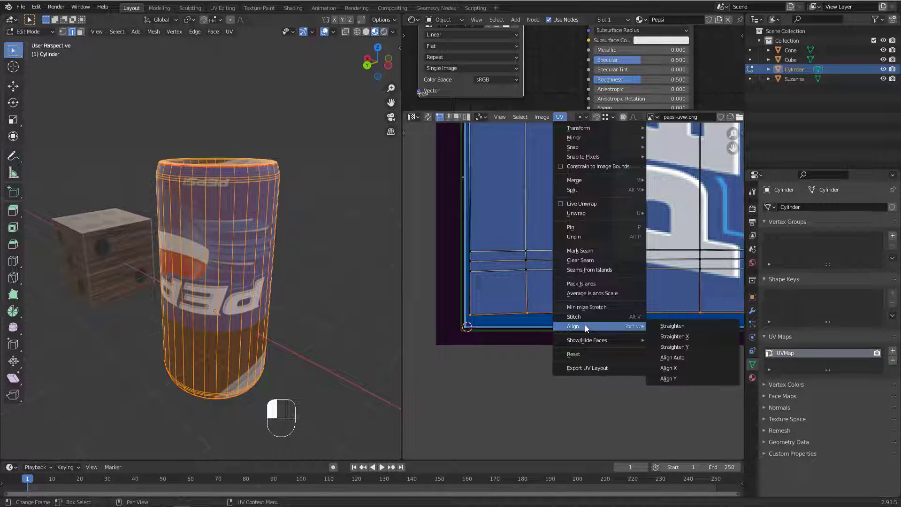
click(691, 347)
Align the selected bottom-edge vertices of the can body's UV island with Align Auto.
click(559, 117)
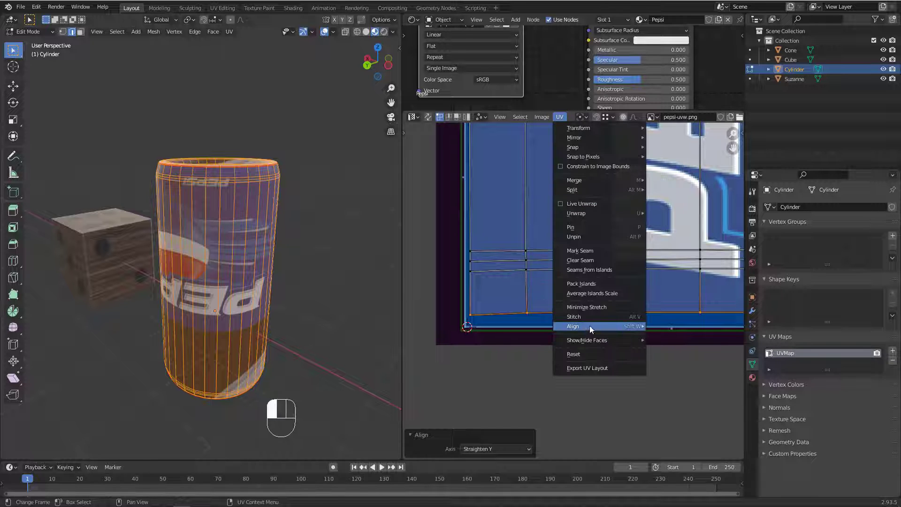
mouse_move(586, 326)
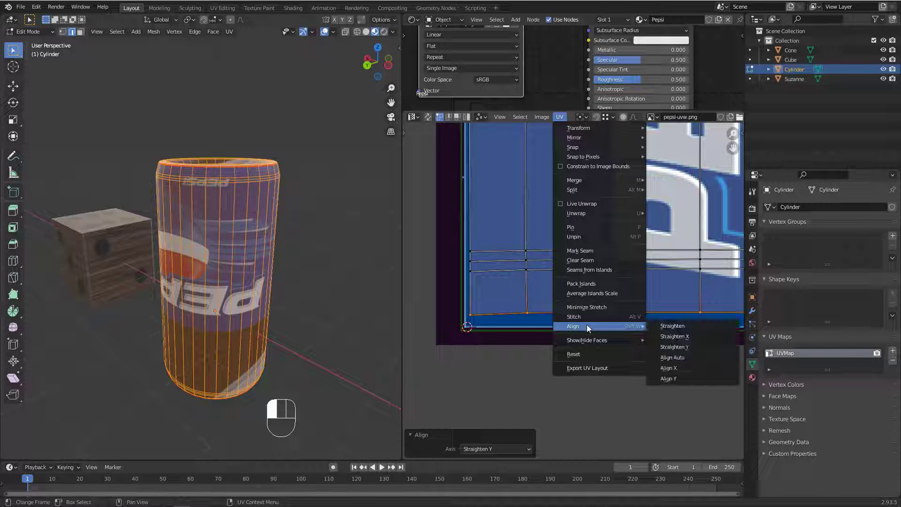
click(683, 356)
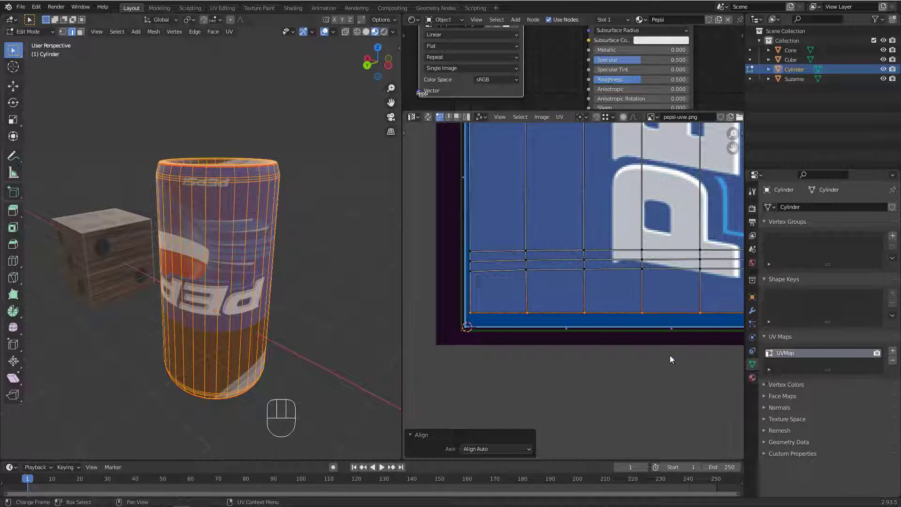
scroll(511, 320, down, 4)
scroll(510, 319, down, 4)
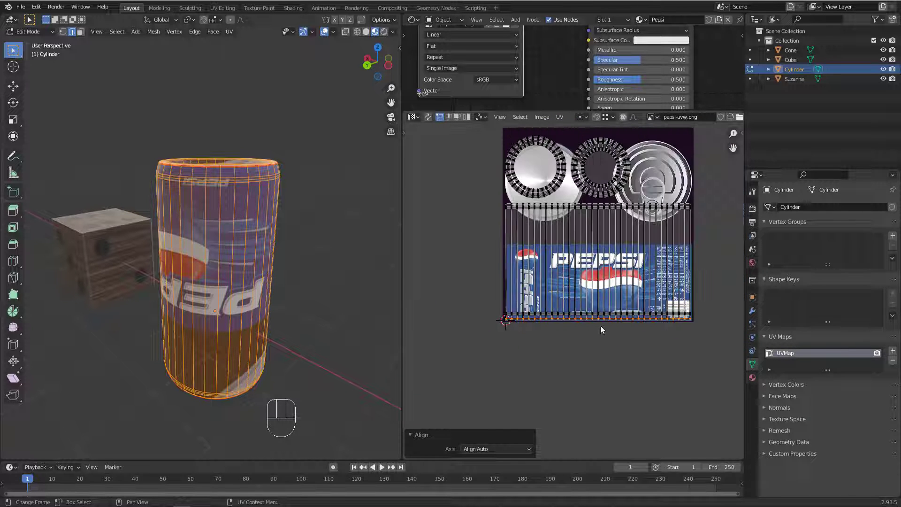
Maximize the UV editor and examine the can body island's bottom edge against the lower border of the label.
key(ctrl+space)
scroll(359, 283, up, 2)
scroll(359, 282, up, 2)
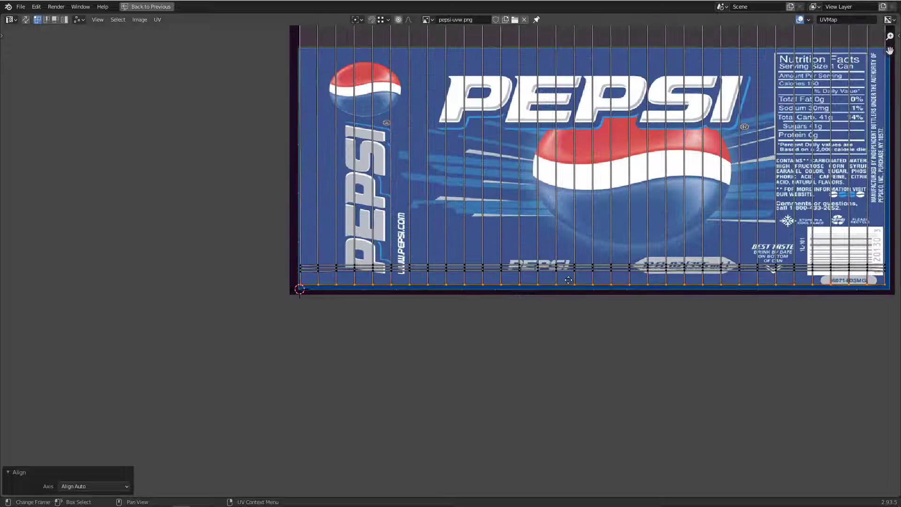
middle_drag(575, 297, 422, 306)
scroll(454, 297, down, 3)
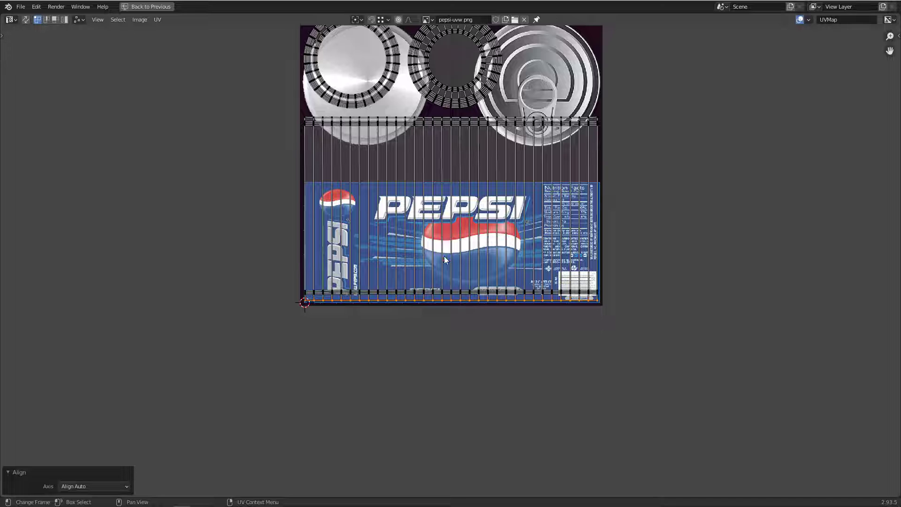
scroll(317, 305, up, 2)
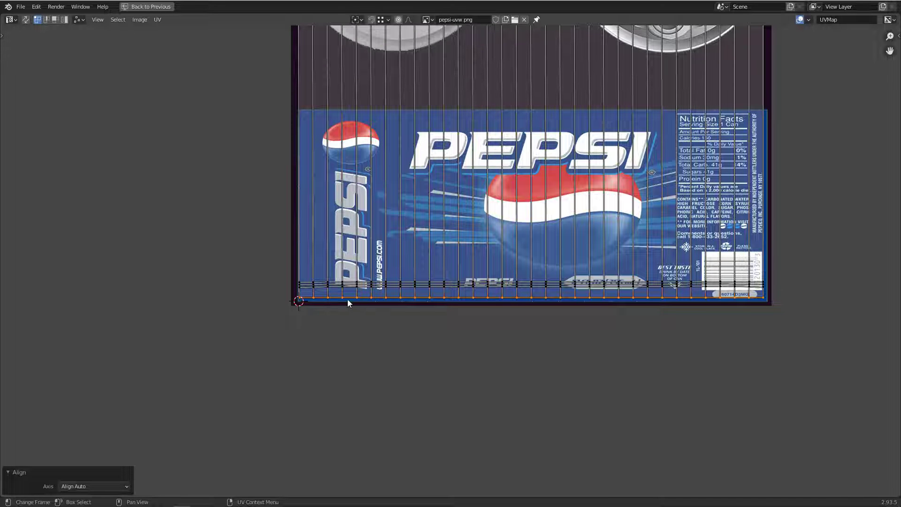
scroll(310, 302, down, 4)
scroll(322, 252, up, 2)
Select the edge loop along the top of the can body's UV island and align it with Align Auto.
scroll(321, 253, up, 3)
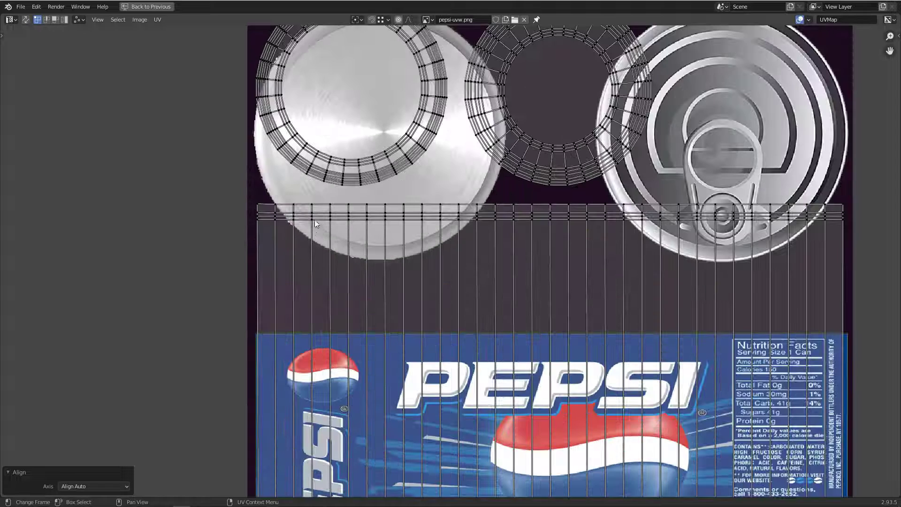
alt+click(318, 205)
scroll(317, 205, up, 3)
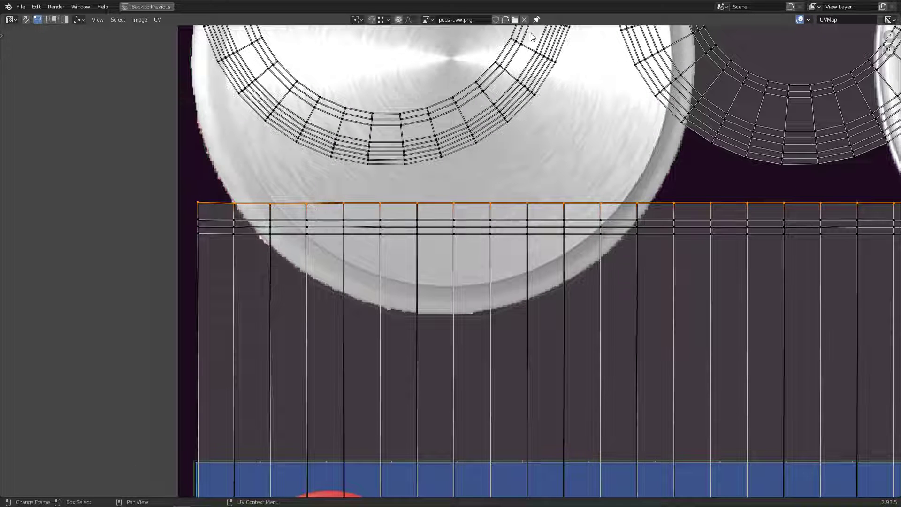
click(158, 21)
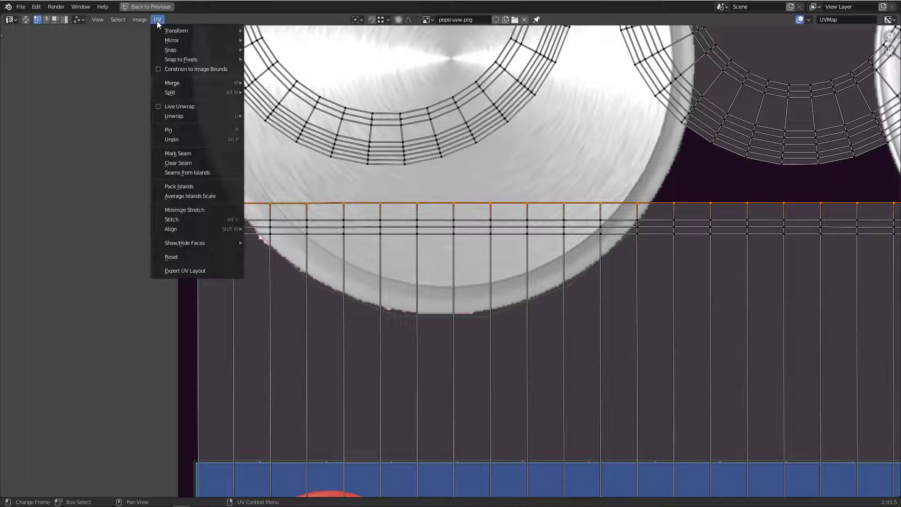
mouse_move(183, 231)
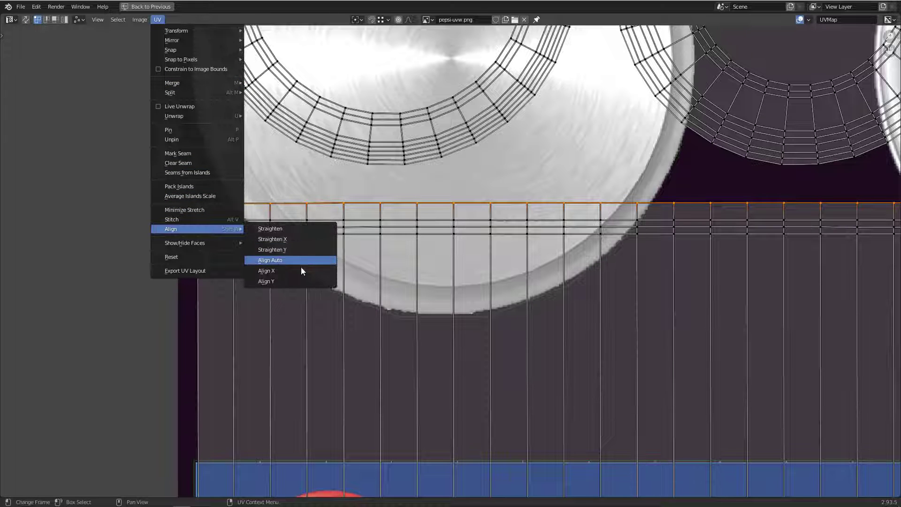
click(291, 261)
Select the whole can body UV island and move it so its lower-left corner meets the label's lower-left corner.
scroll(354, 179, down, 8)
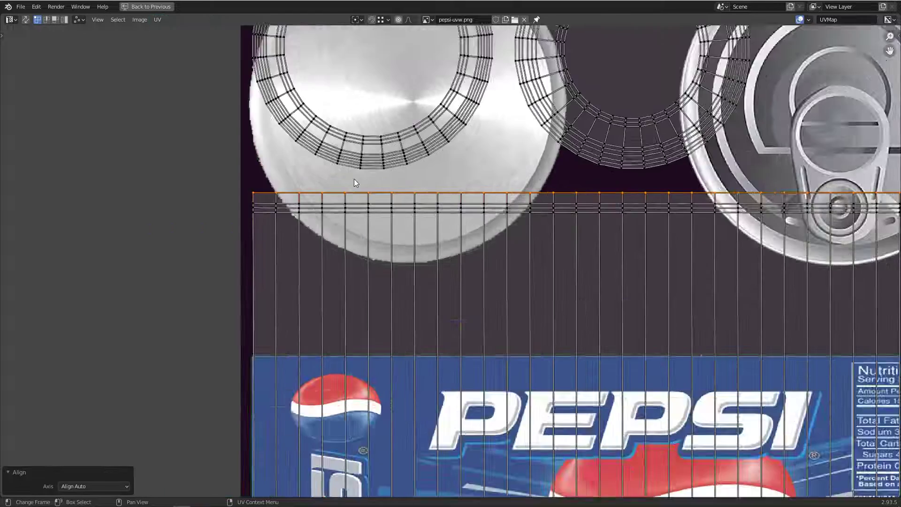
scroll(314, 345, up, 2)
drag(303, 360, 659, 111)
drag(243, 389, 693, 140)
scroll(327, 334, up, 2)
scroll(327, 334, up, 5)
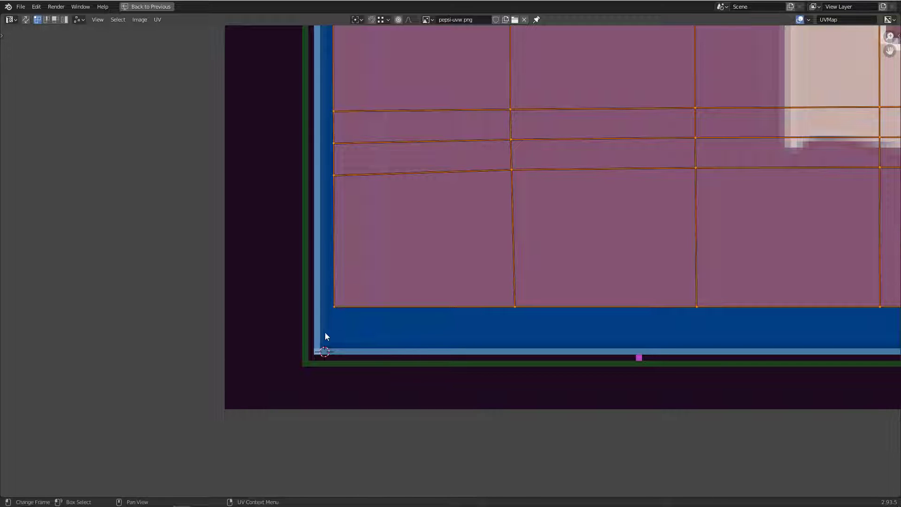
scroll(363, 299, up, 2)
key(g)
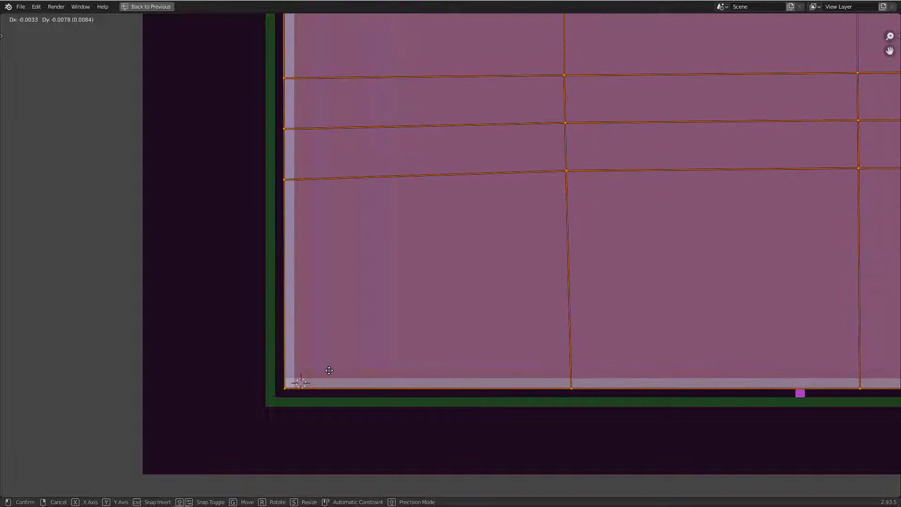
click(329, 370)
scroll(297, 357, down, 8)
scroll(298, 355, down, 4)
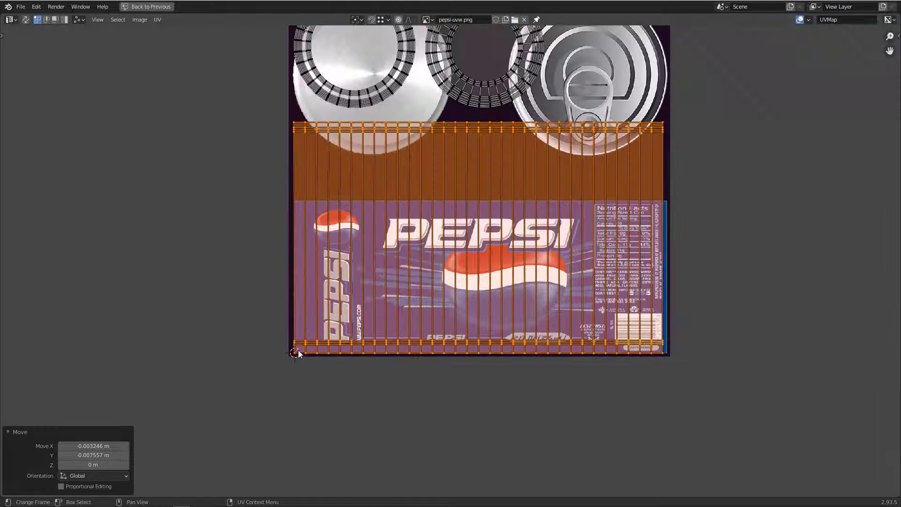
Select the top rows of vertices on the can body's UV island and examine where they overlap the lid image.
drag(235, 138, 609, 240)
drag(228, 237, 618, 167)
scroll(577, 174, up, 2)
scroll(578, 177, up, 2)
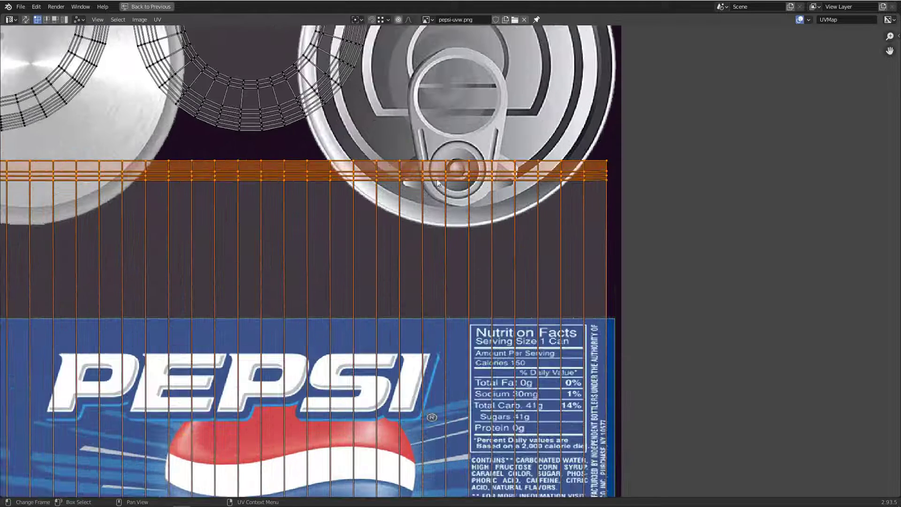
Restore the split layout, select the entire can body UV island and rotate it by -180°.
key(ctrl+space)
middle_drag(264, 253, 258, 244)
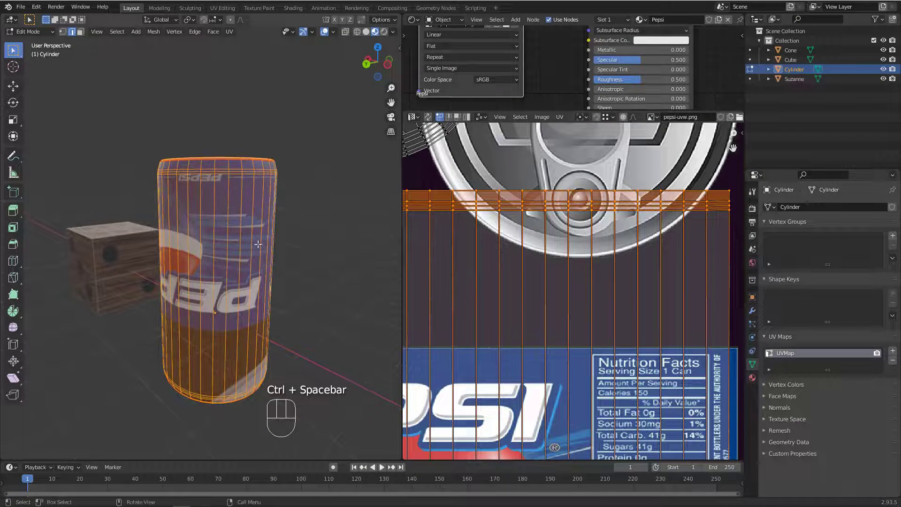
scroll(593, 220, down, 6)
drag(420, 343, 668, 204)
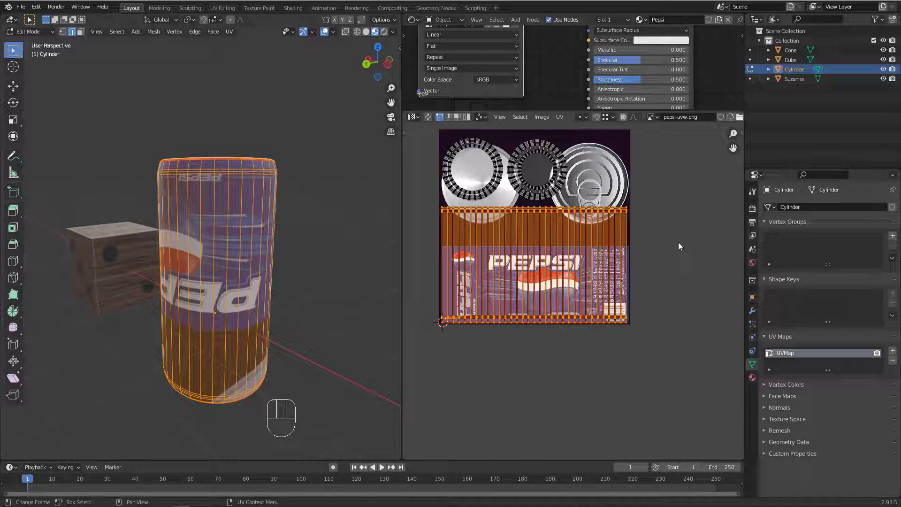
key(r)
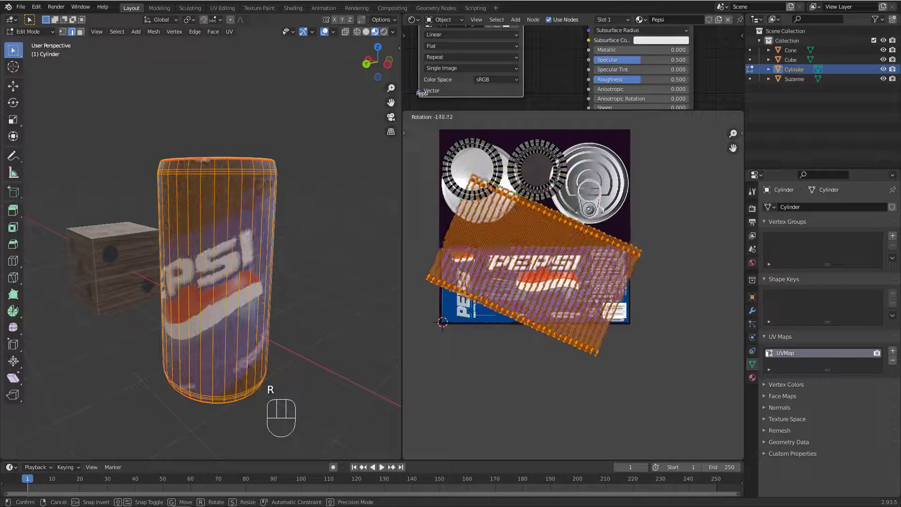
ctrl+click(624, 265)
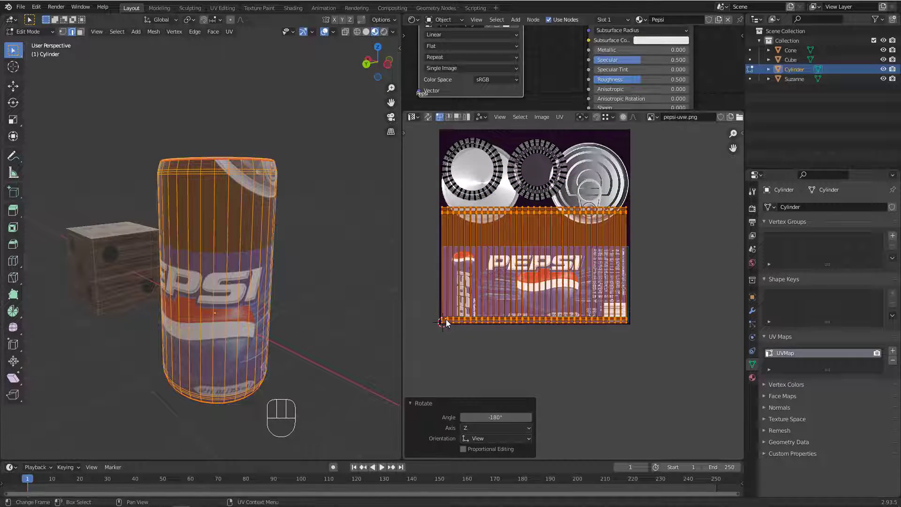
Select the top rows of the rotated can body island and examine the matching upper rim on the 3D can.
drag(412, 237, 651, 202)
scroll(455, 211, up, 3)
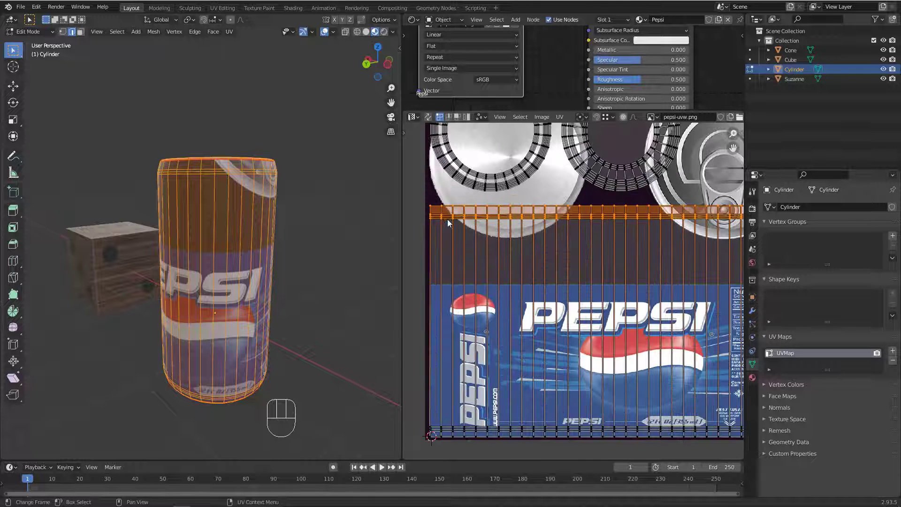
middle_drag(220, 247, 224, 238)
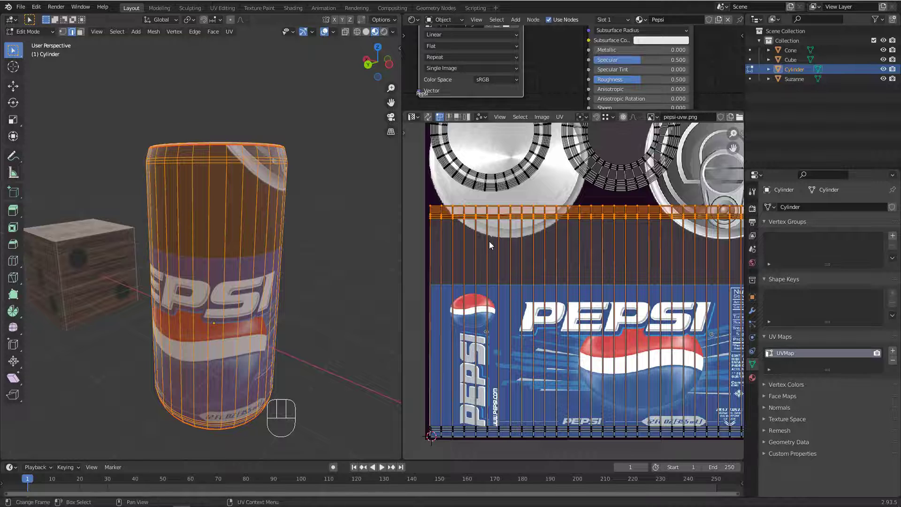
scroll(520, 224, down, 1)
scroll(658, 227, down, 3)
scroll(570, 210, up, 3)
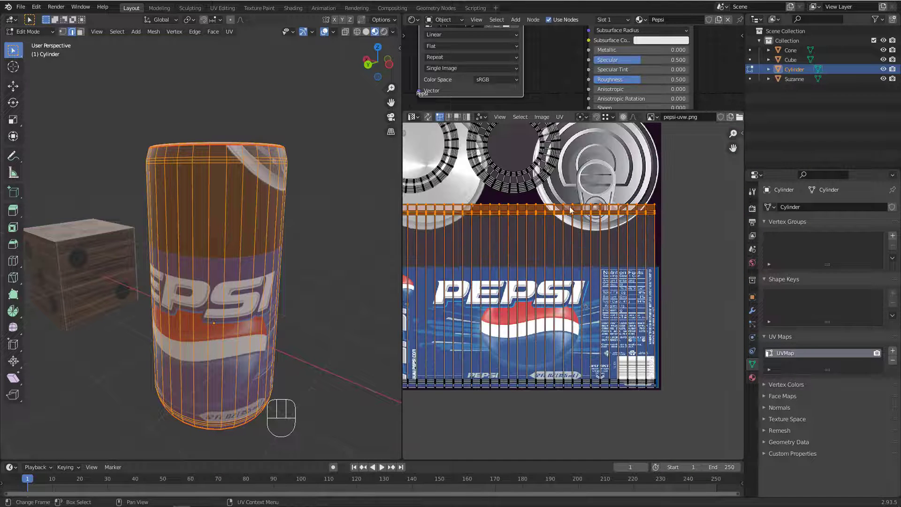
Select only the top-row vertices lying over the pull-tab lid image and inspect that area on the 3D can.
drag(549, 193, 624, 225)
scroll(610, 211, up, 2)
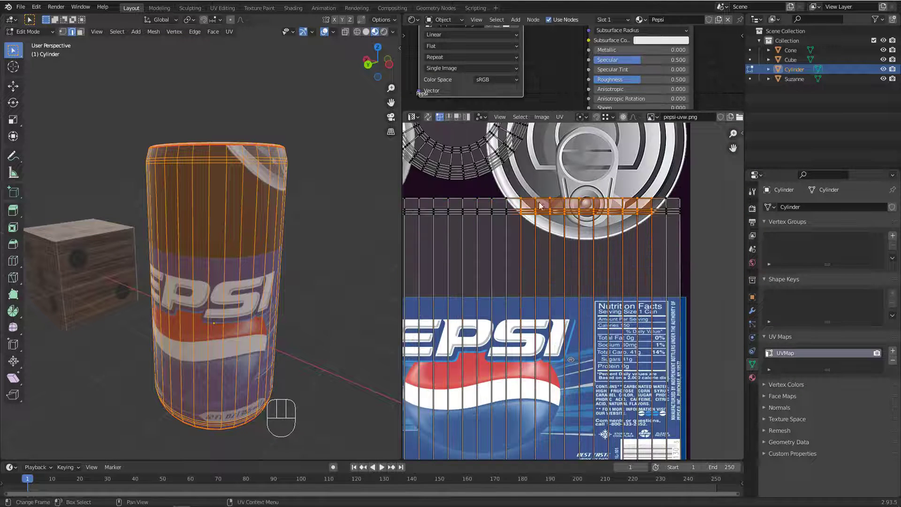
middle_drag(195, 191, 219, 207)
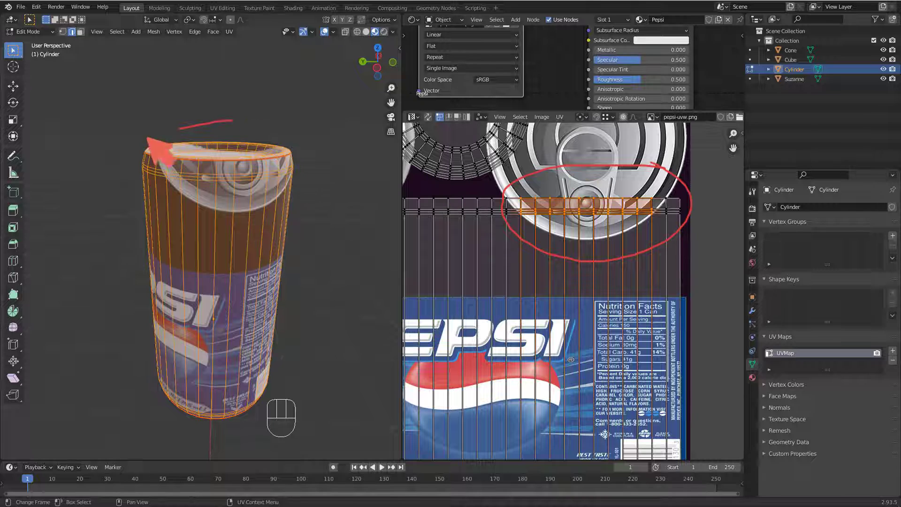
Select all the top vertex rows of the can body UV island and move them down about 0.203 m to the label's upper edge.
scroll(680, 231, down, 3)
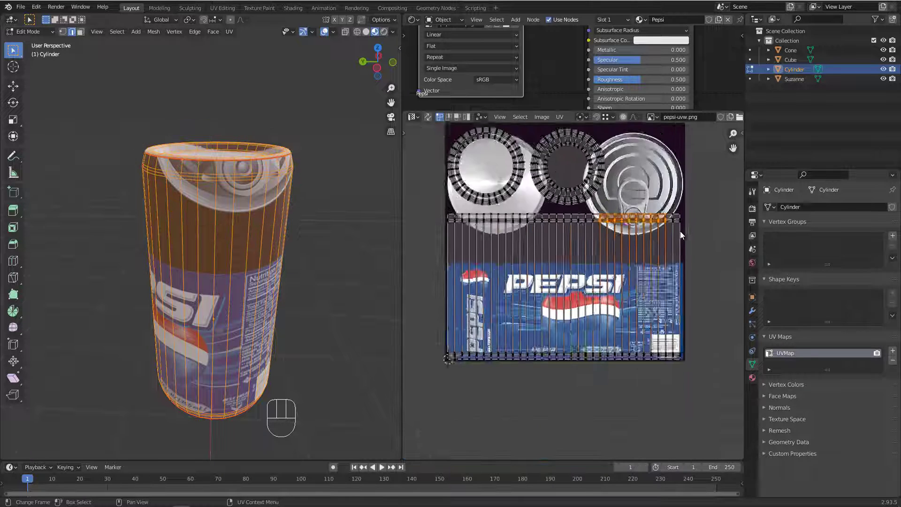
scroll(680, 231, down, 2)
drag(499, 257, 694, 217)
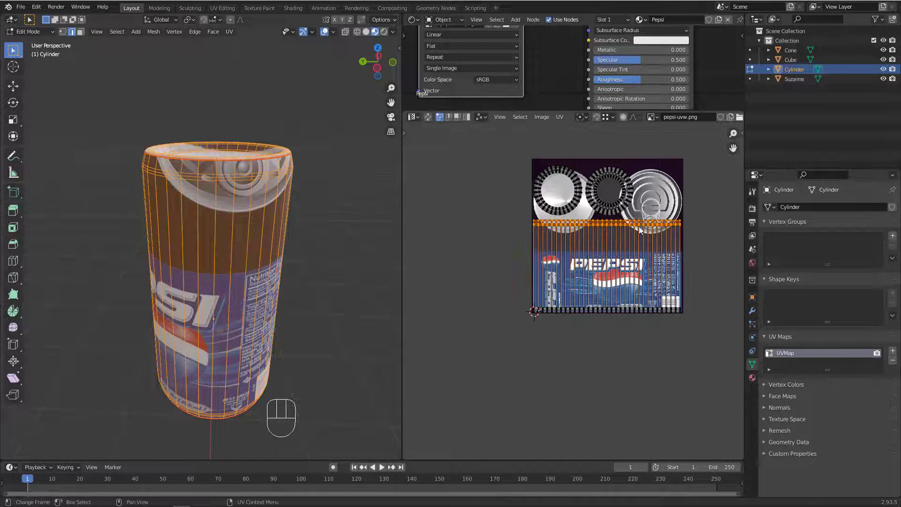
scroll(499, 227, up, 6)
key(g)
key(y)
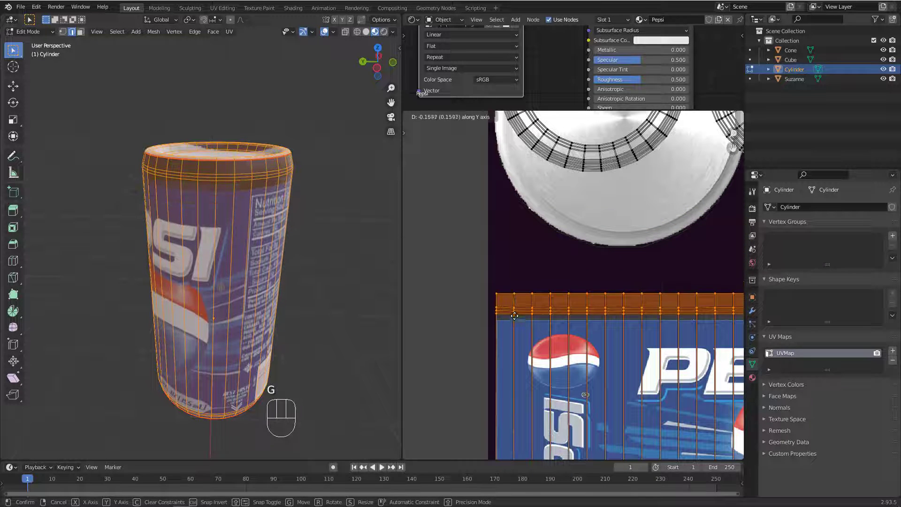
click(493, 323)
Nudge the selected top rows vertically by about 0.0006 m to line up precisely with the label's upper border.
scroll(492, 323, up, 4)
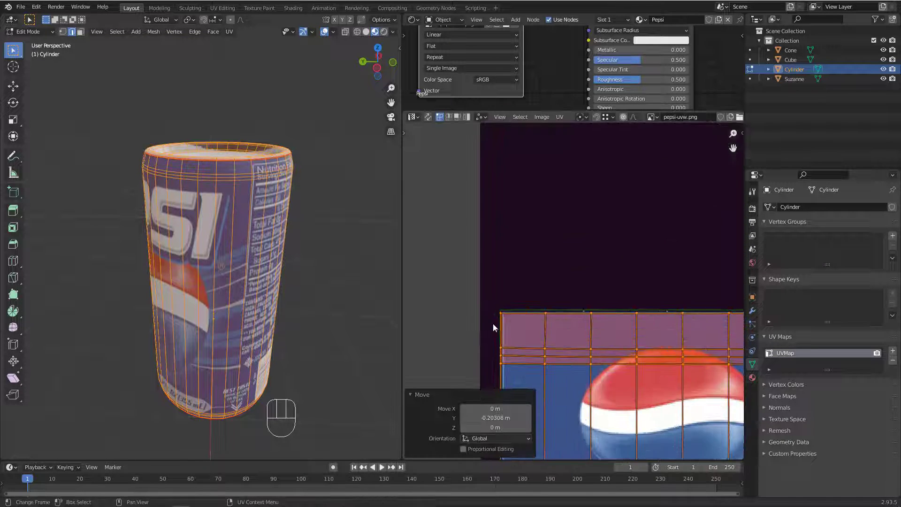
scroll(506, 318, up, 6)
key(g)
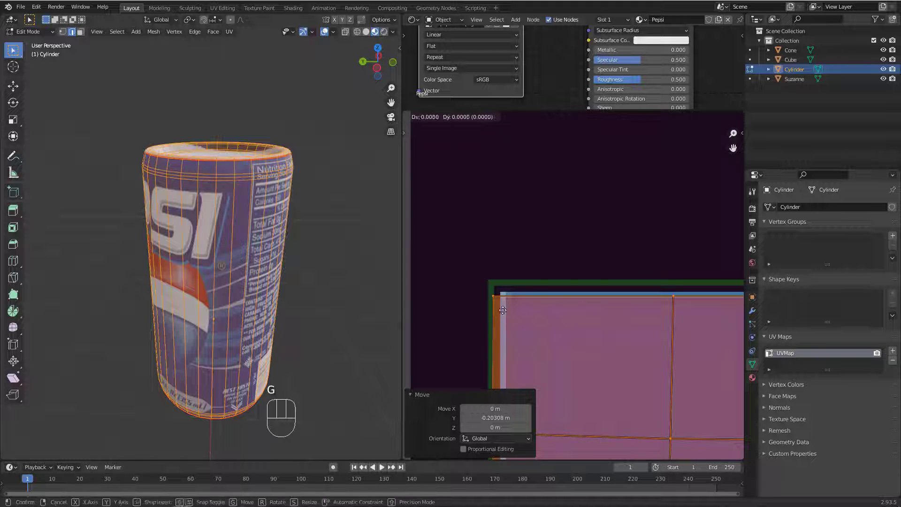
click(501, 306)
scroll(500, 306, down, 5)
scroll(488, 242, down, 5)
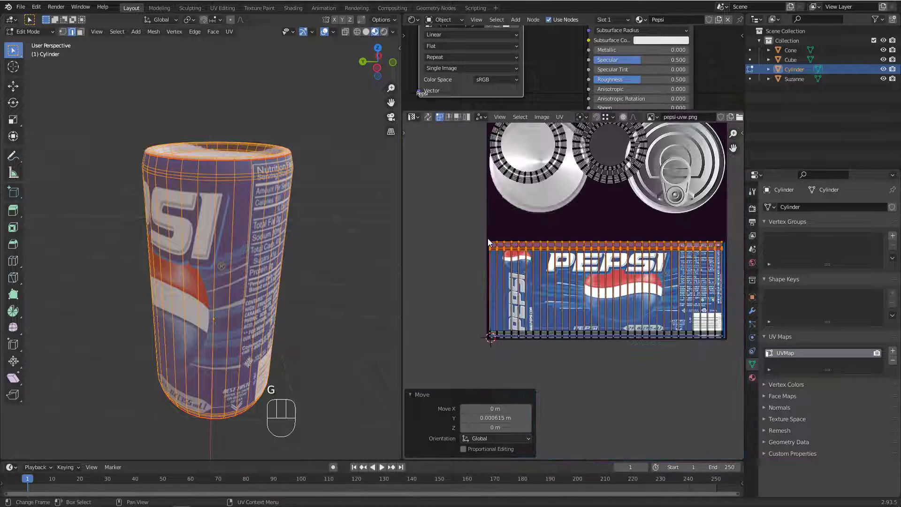
Select the left edge vertices of the can body UV island and move them about 0.0016 m along X onto the label's left border.
middle_drag(623, 246, 698, 249)
scroll(421, 265, up, 2)
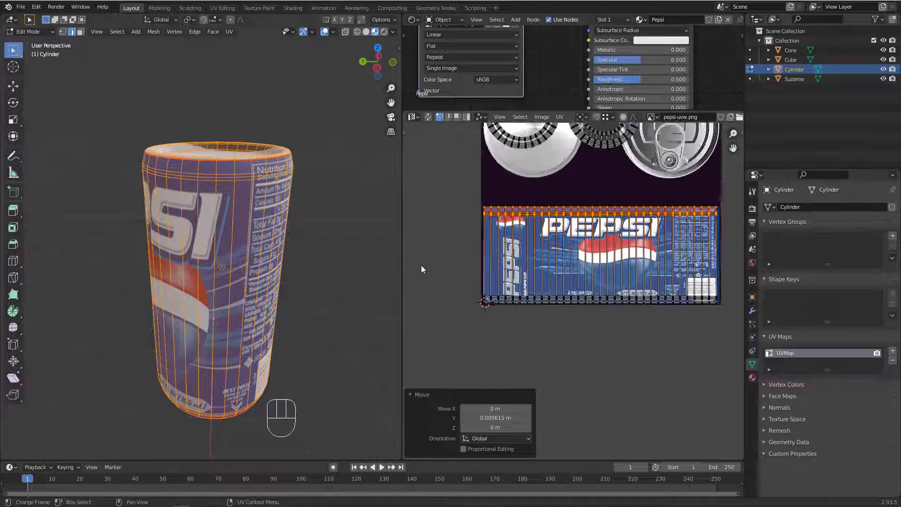
drag(471, 329, 507, 184)
scroll(500, 320, up, 5)
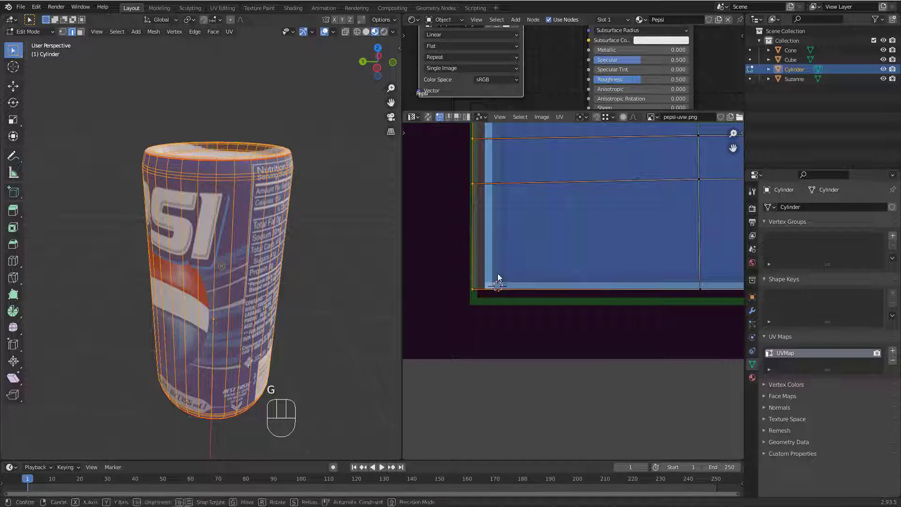
middle_drag(498, 277, 502, 272)
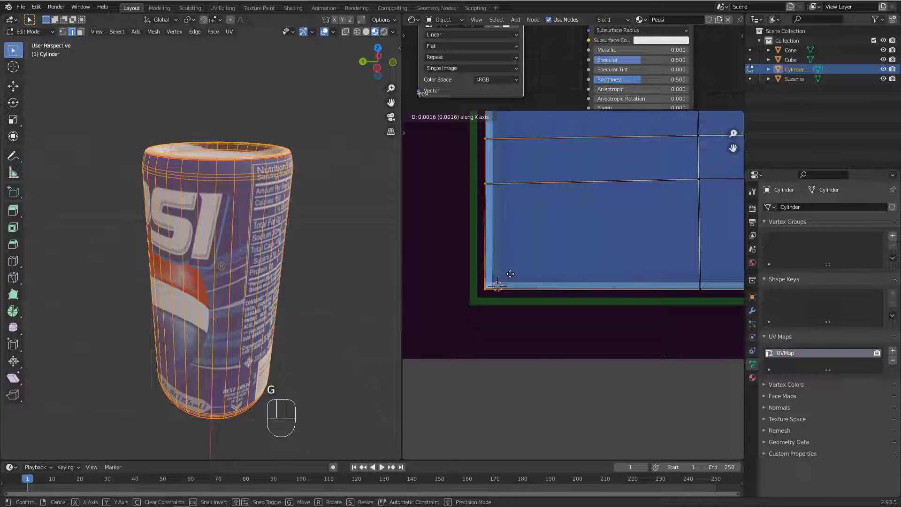
click(510, 274)
scroll(510, 274, down, 7)
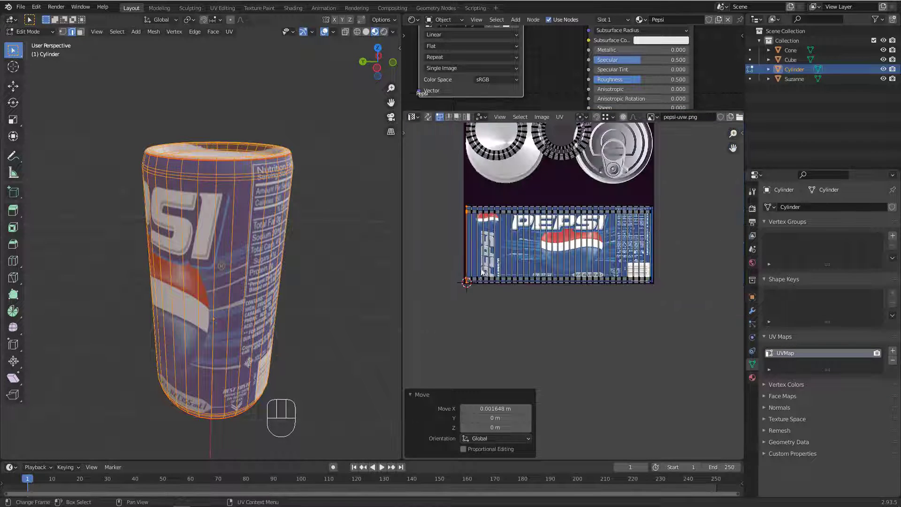
Examine how the right edge of the can body UV island lines up with the label's right border.
scroll(656, 250, up, 2)
middle_drag(663, 244, 576, 221)
scroll(565, 154, up, 3)
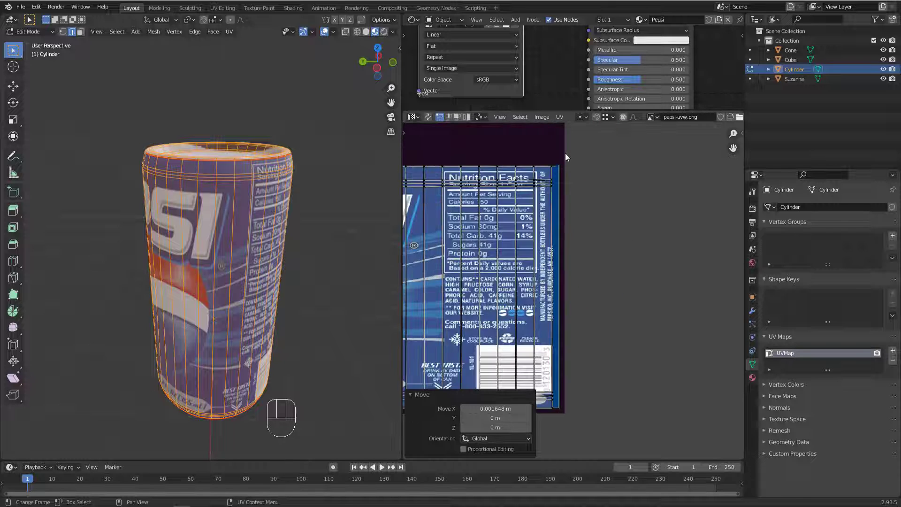
scroll(558, 169, up, 3)
scroll(557, 169, up, 2)
scroll(558, 162, up, 3)
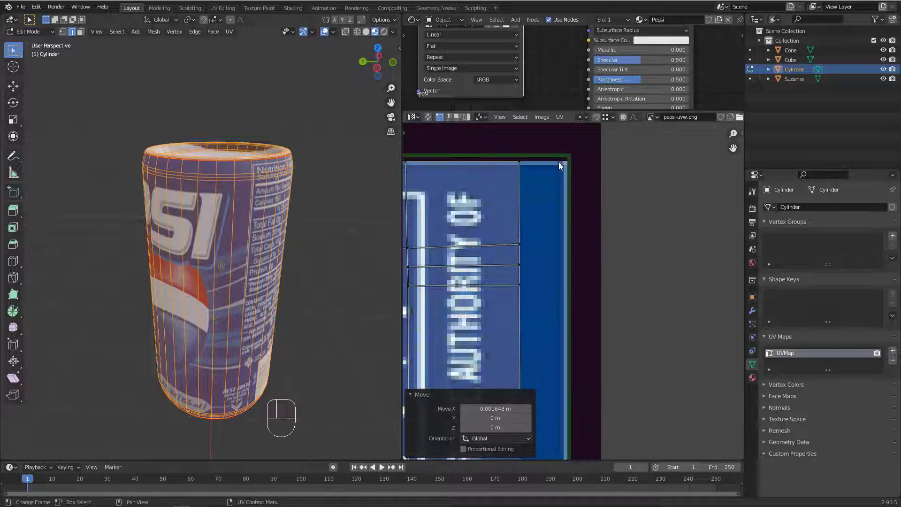
scroll(558, 169, down, 7)
scroll(559, 176, down, 4)
middle_drag(489, 225, 592, 230)
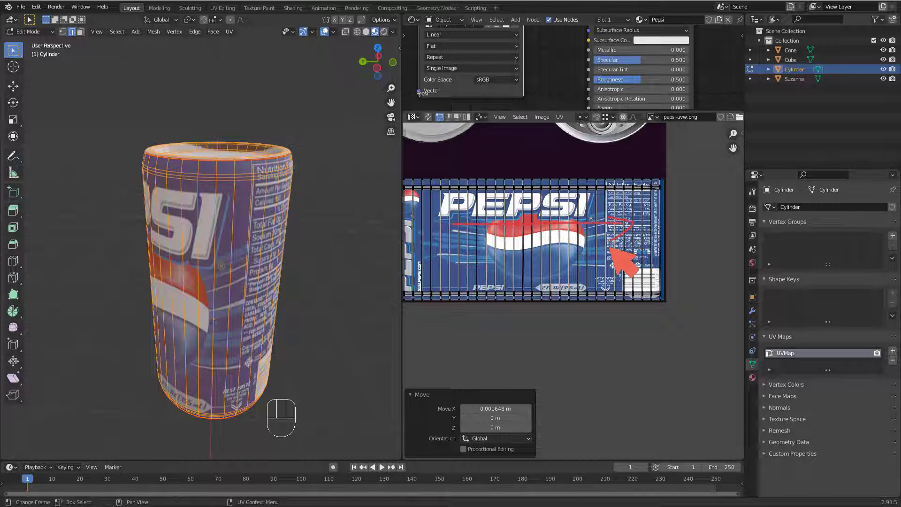
Select the whole can body UV island and scale it along X by about 1.022 to reach the label's right border.
scroll(581, 250, down, 3)
drag(461, 305, 676, 204)
scroll(662, 234, up, 4)
scroll(584, 264, down, 3)
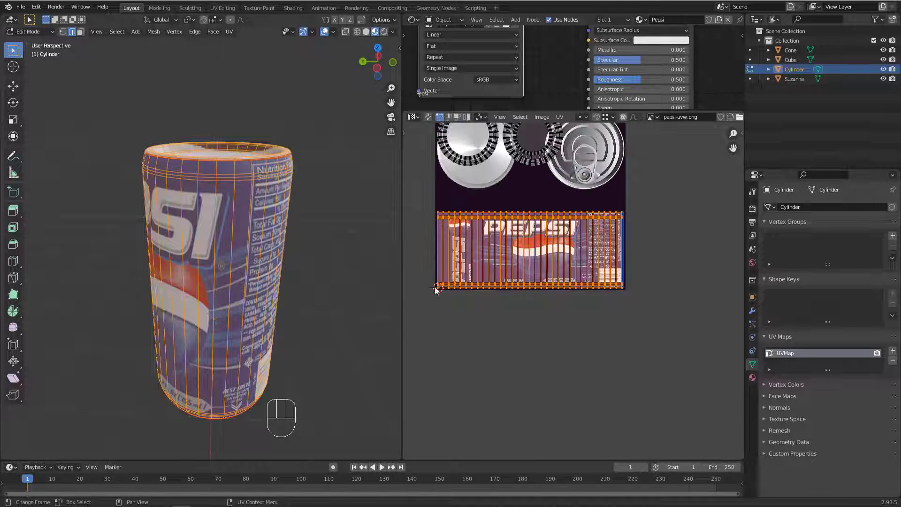
scroll(460, 292, down, 1)
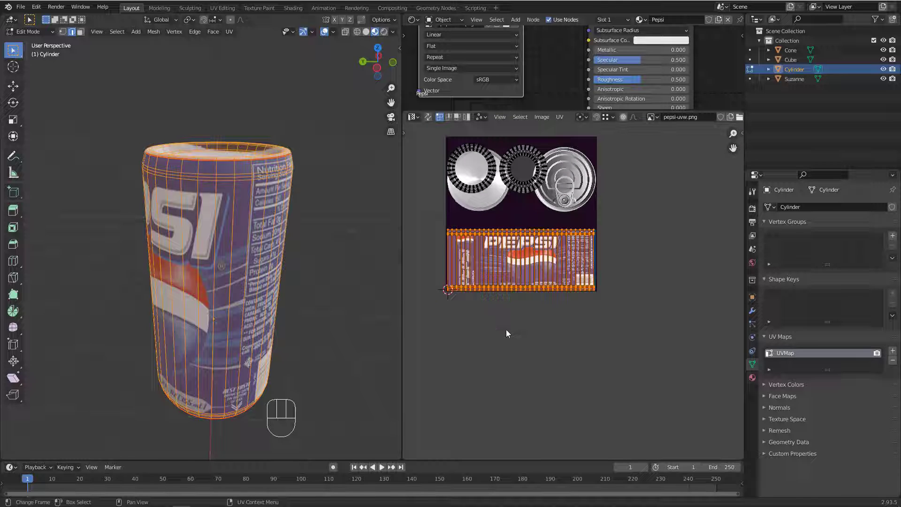
scroll(587, 289, up, 5)
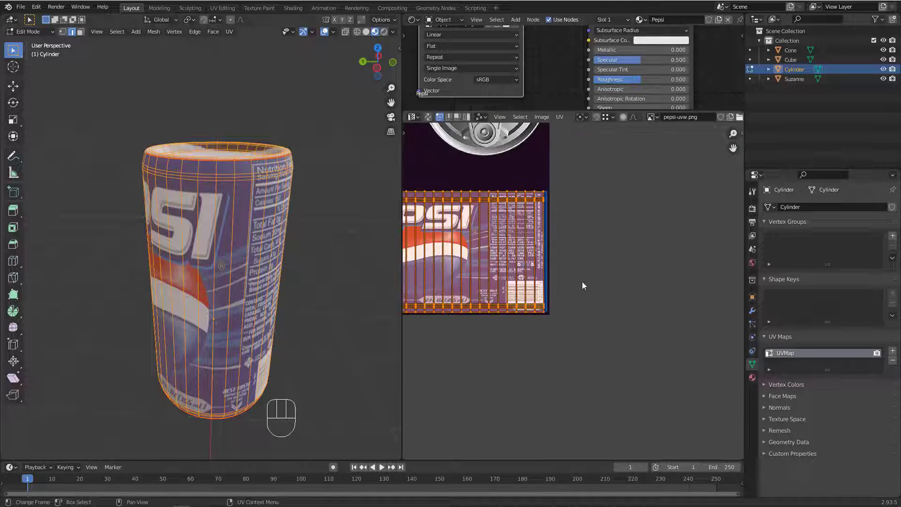
scroll(554, 311, up, 5)
key(s)
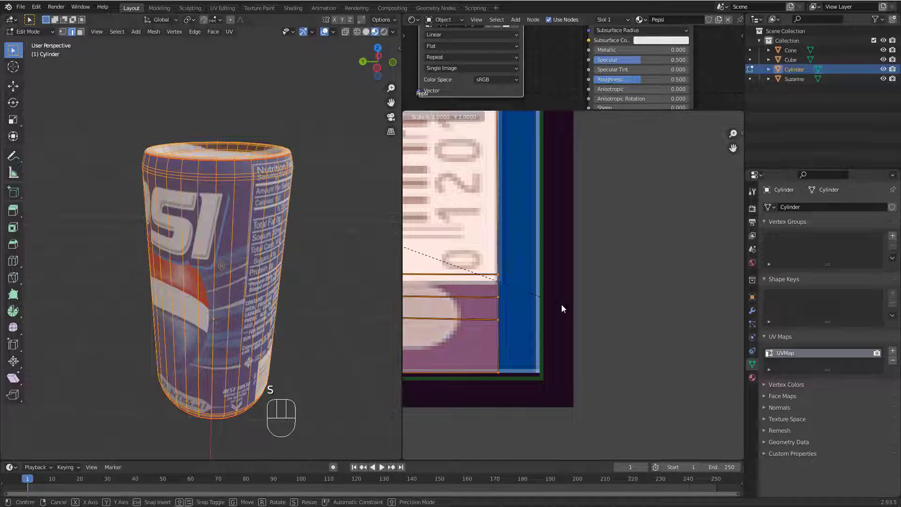
key(x)
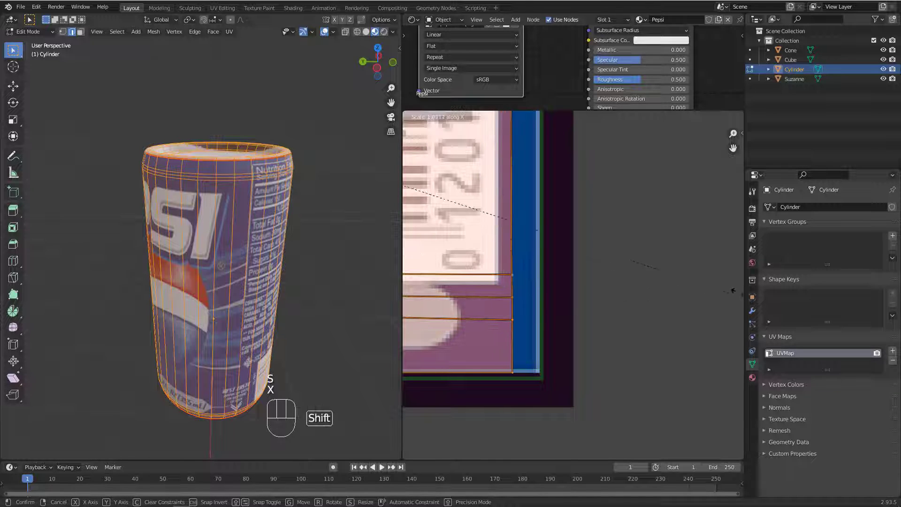
click(704, 265)
scroll(549, 377, up, 4)
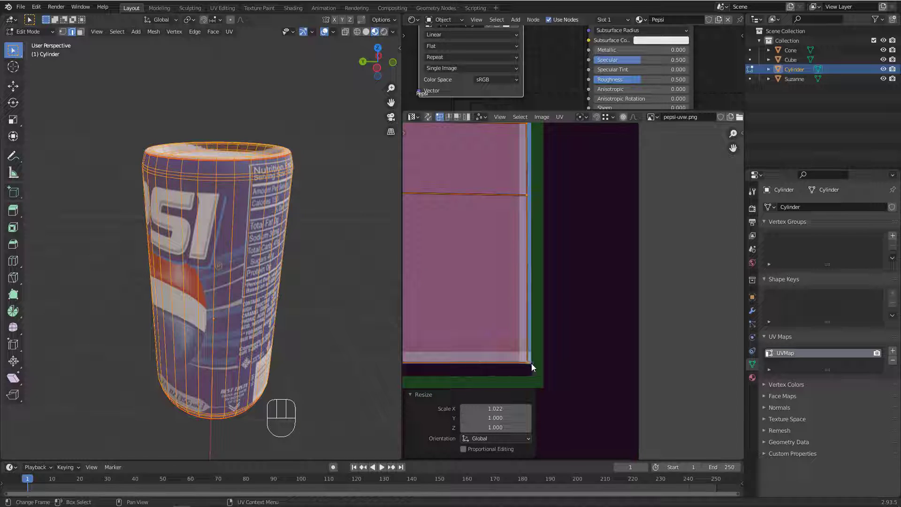
scroll(662, 310, down, 4)
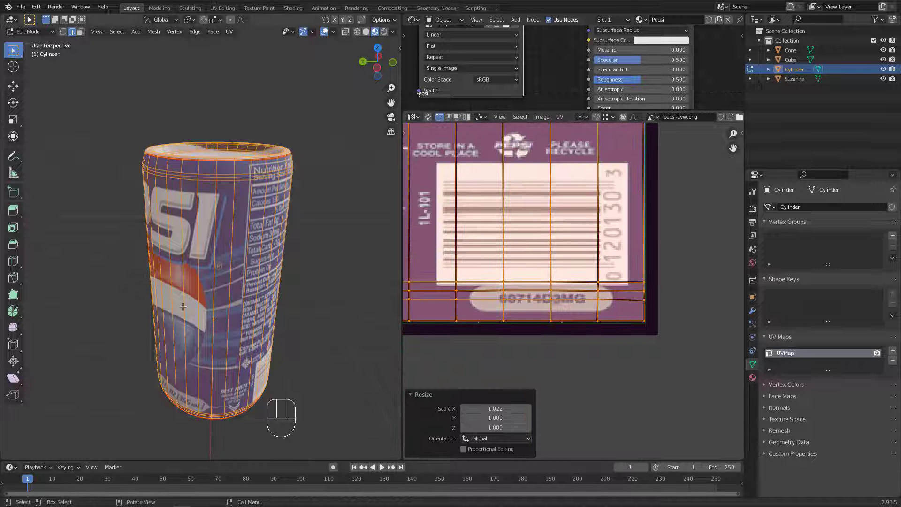
Inspect the label's fit around the 3D can in Object Mode.
middle_drag(183, 306, 238, 295)
key(Tab)
scroll(237, 284, down, 3)
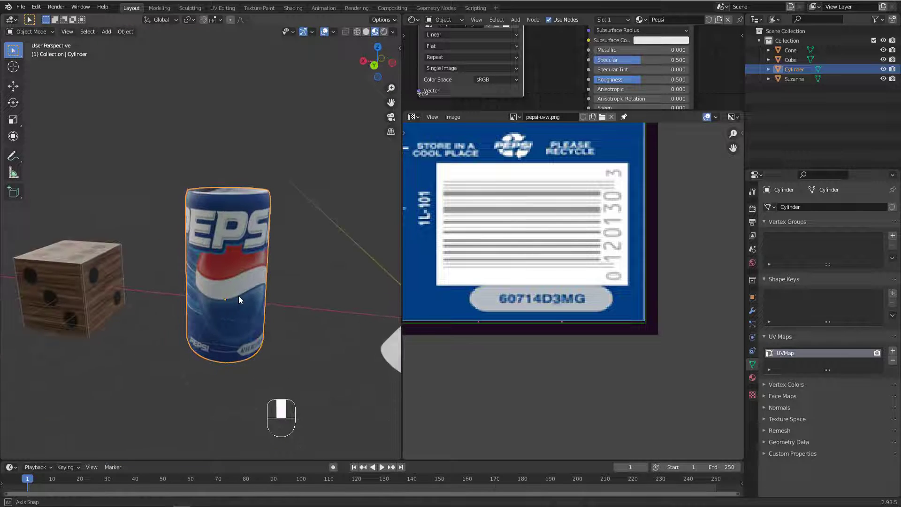
scroll(588, 287, down, 9)
middle_drag(243, 263, 240, 264)
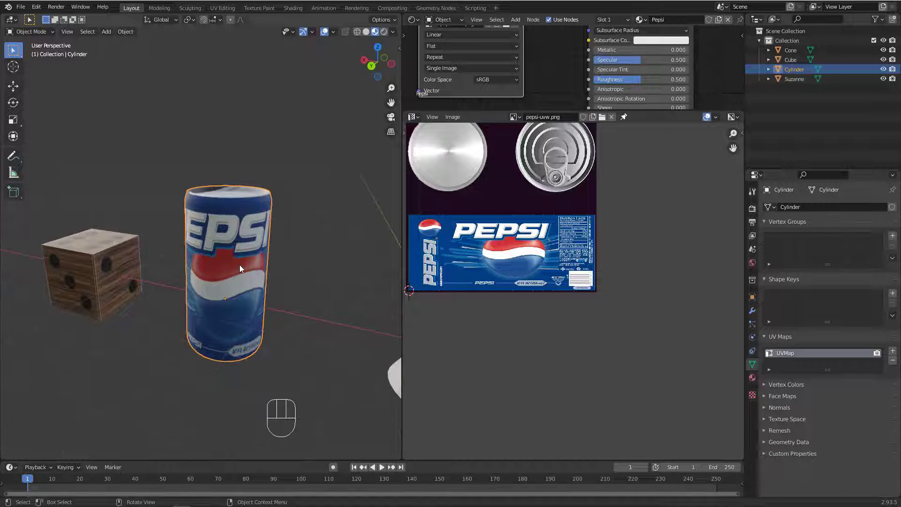
In Edit Mode, try moving the middle round UV island onto the pull-tab lid image and check which end of the can it covers.
key(Tab)
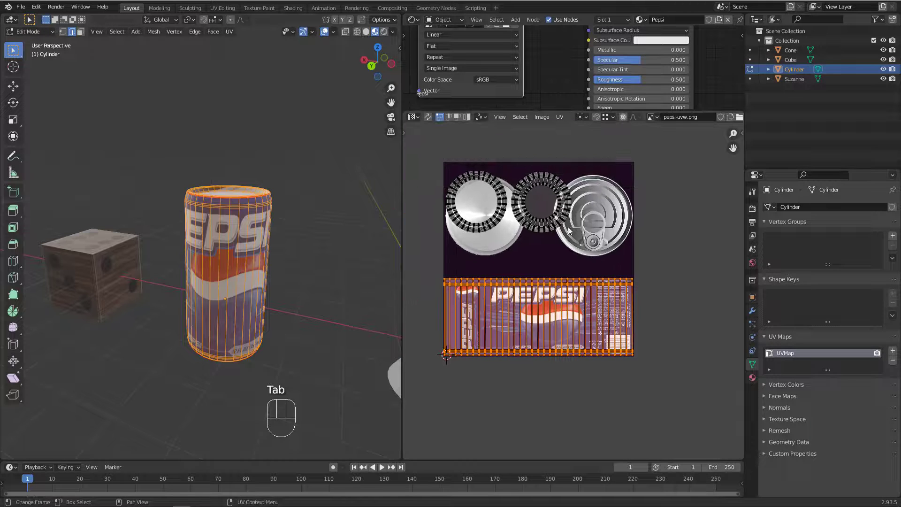
drag(511, 159, 591, 247)
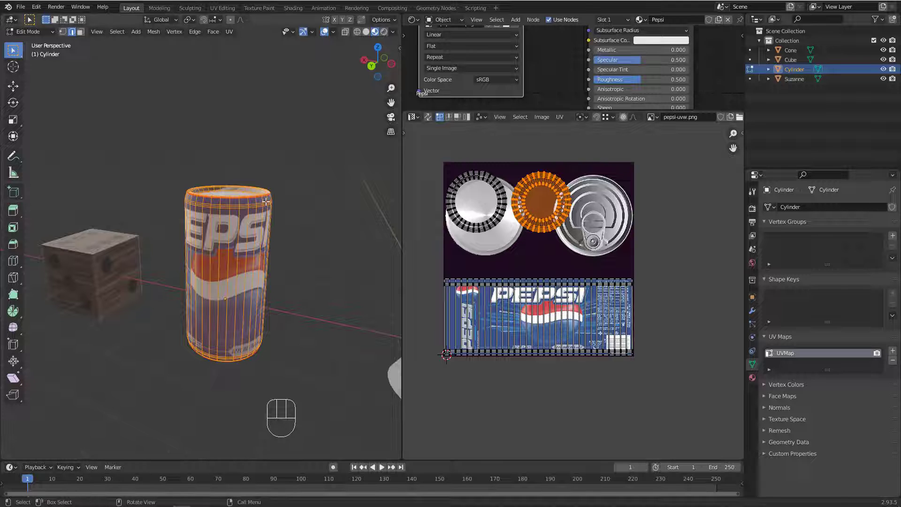
middle_drag(266, 201, 237, 282)
scroll(539, 215, up, 1)
scroll(544, 209, down, 1)
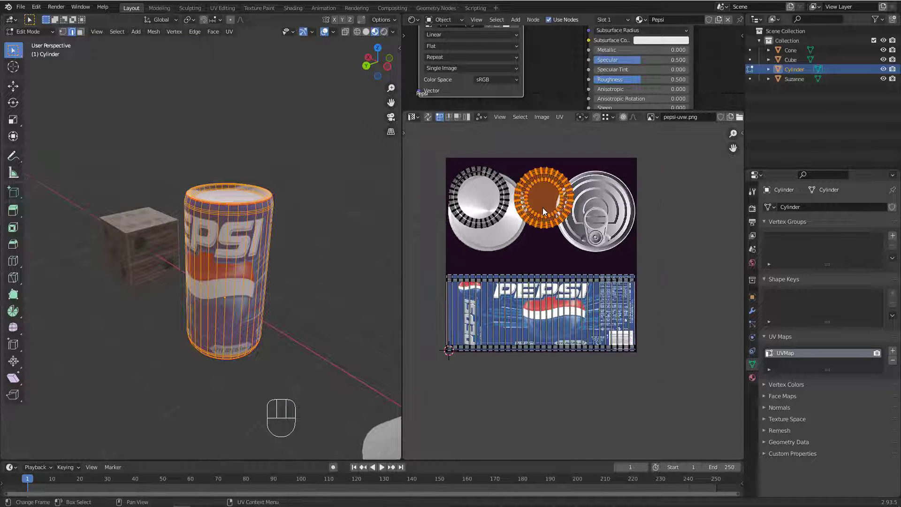
key(g)
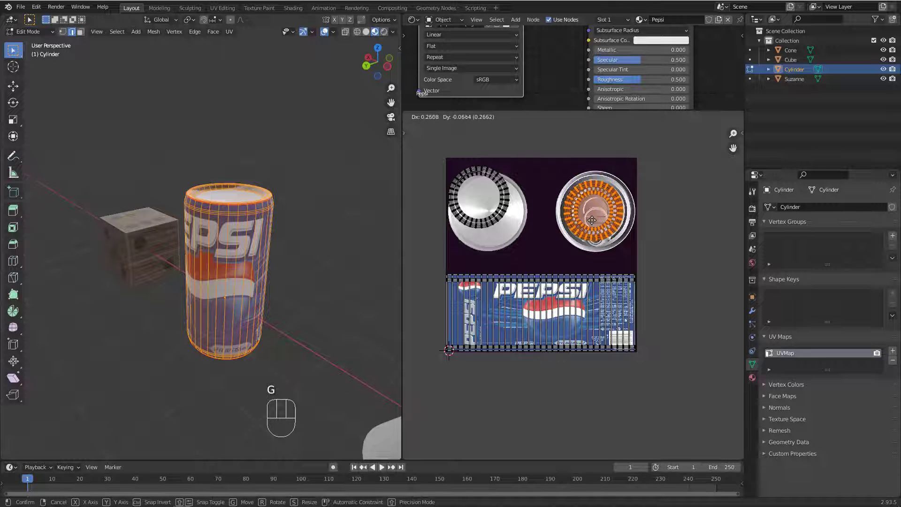
click(591, 220)
middle_drag(234, 286, 219, 197)
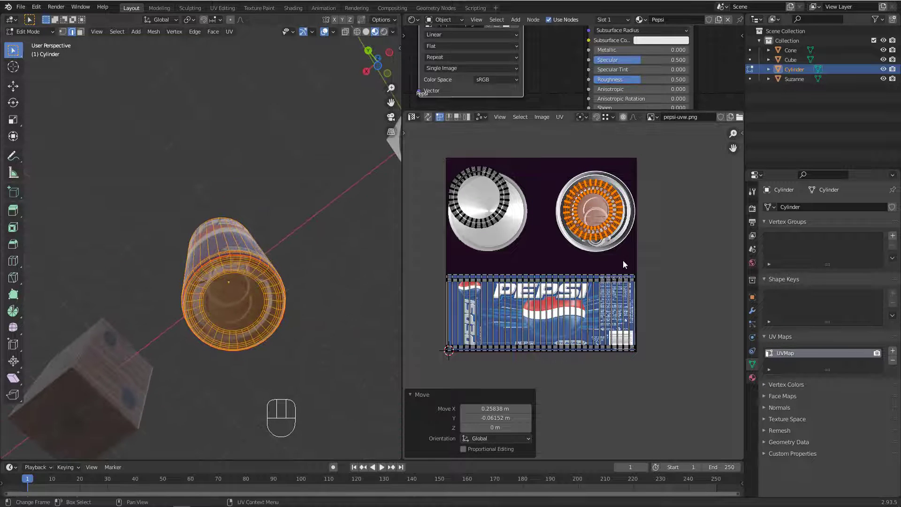
Move both round UV islands off the image into the empty space on its right, one above the other.
key(g)
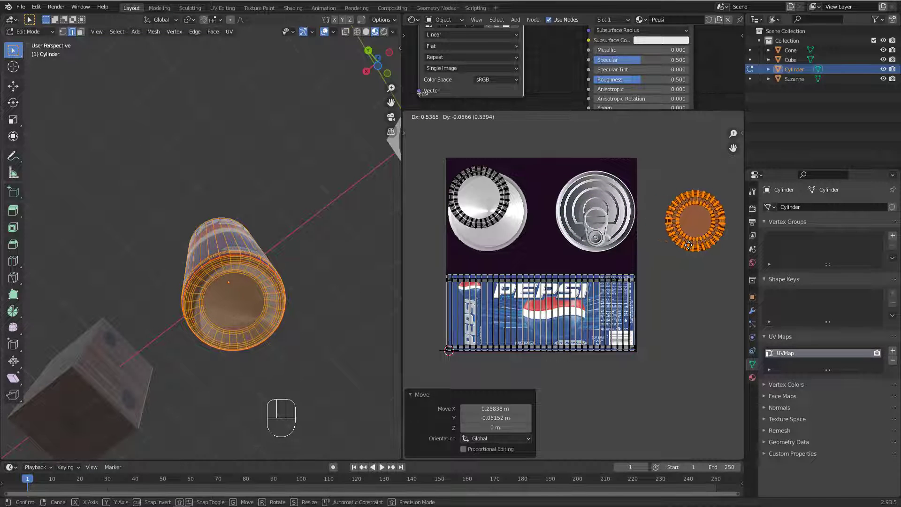
click(688, 245)
drag(487, 191, 536, 238)
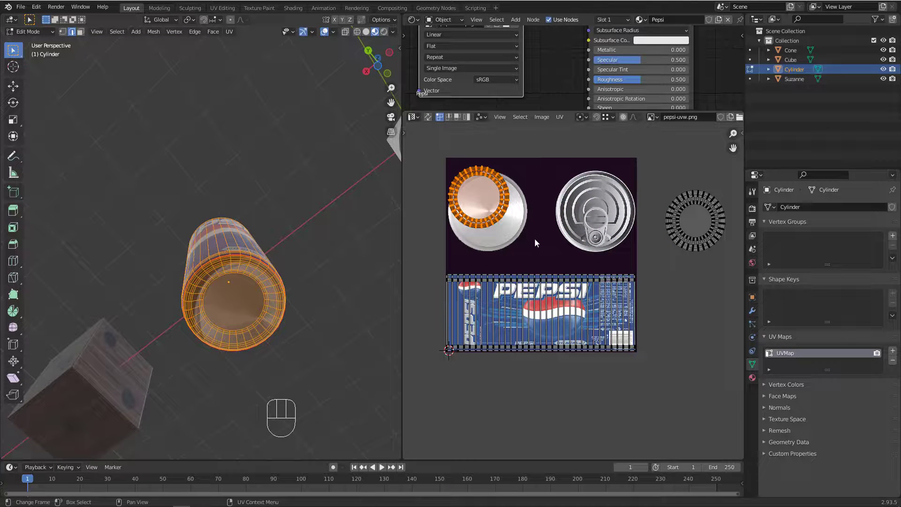
key(g)
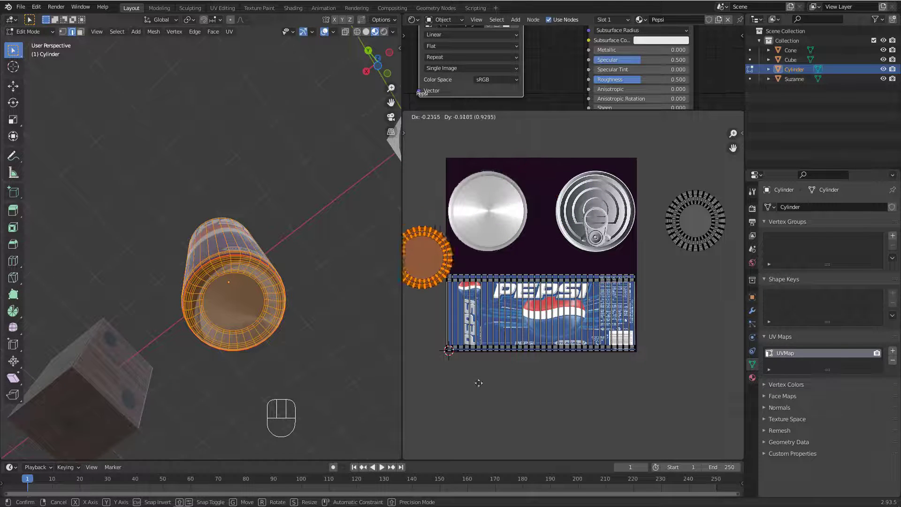
click(738, 344)
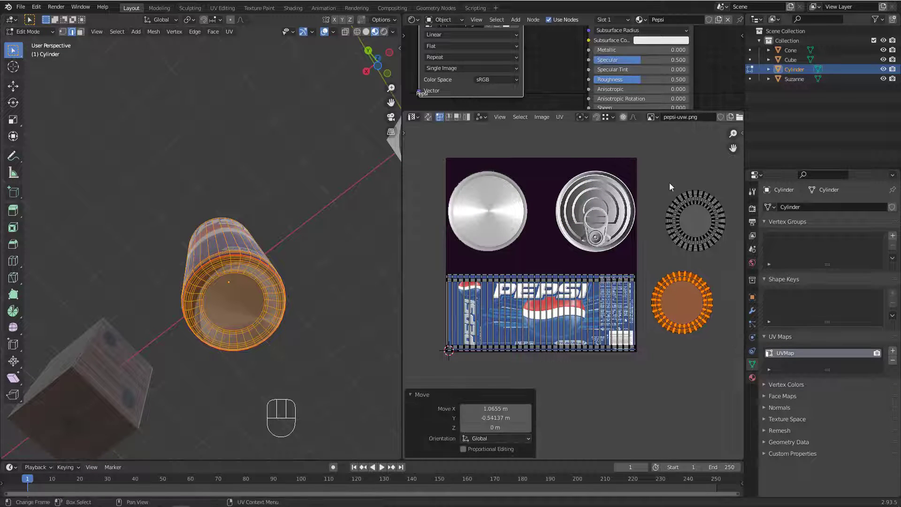
Select the upper parked round UV island, center it on the plain can base image, and check it on the can's underside.
drag(730, 255, 730, 255)
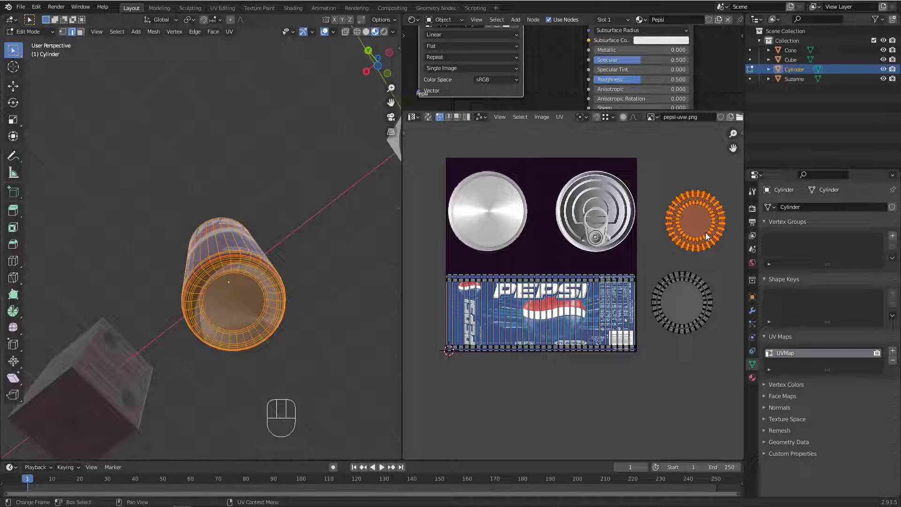
key(g)
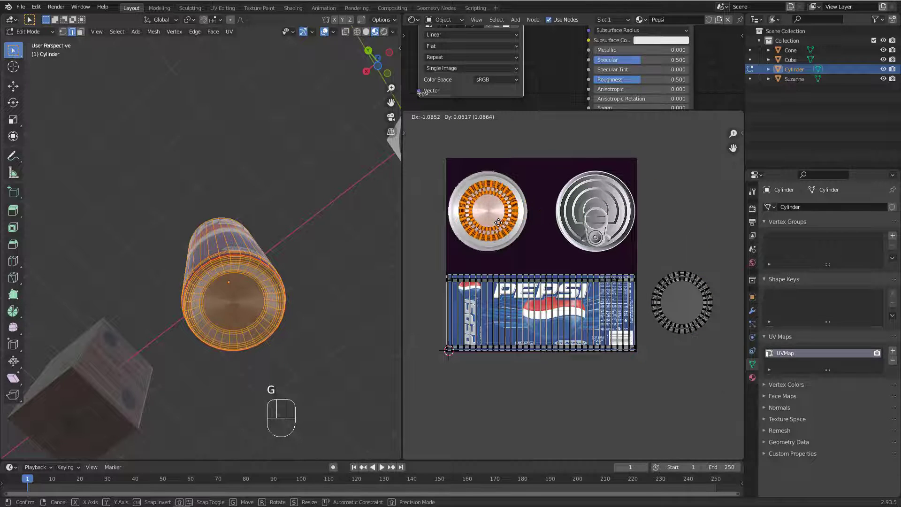
click(499, 223)
scroll(294, 262, up, 5)
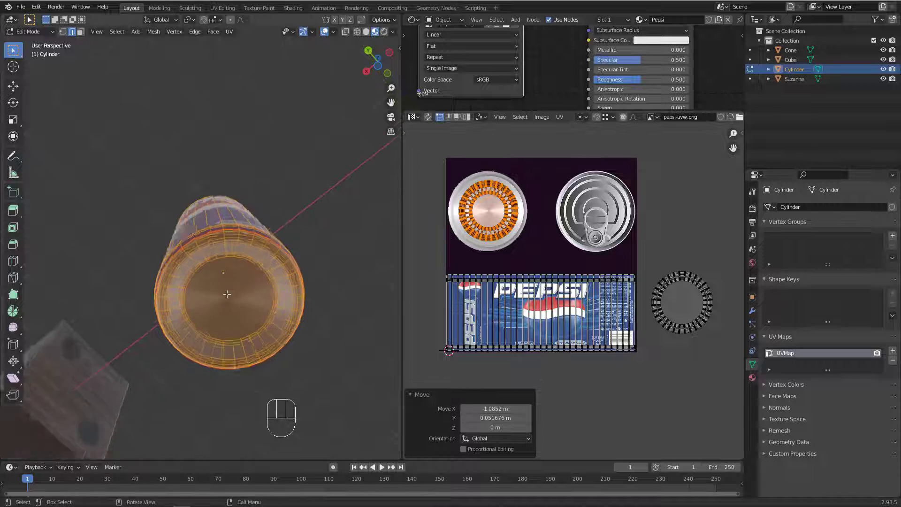
scroll(500, 199, up, 4)
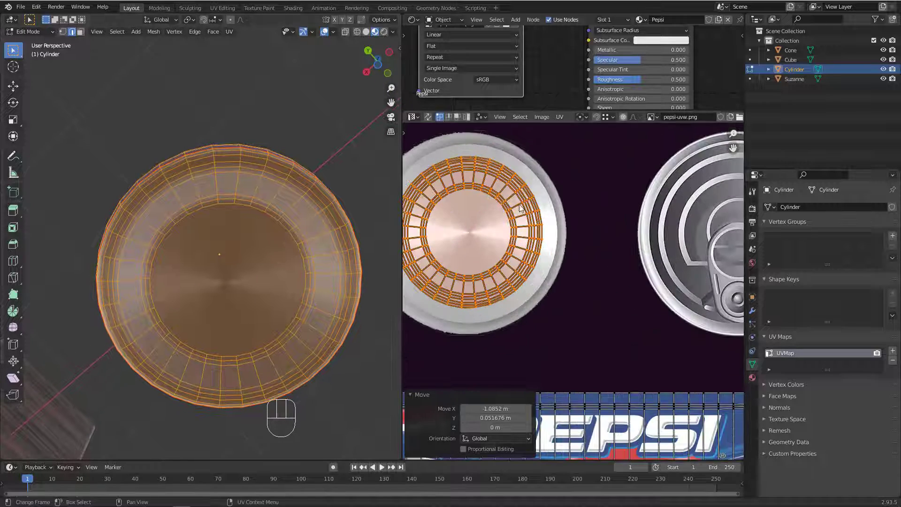
Scale the base UV island by about 1.29, recenter it, and enlarge it by about 1.03 to fill the can base image.
key(s)
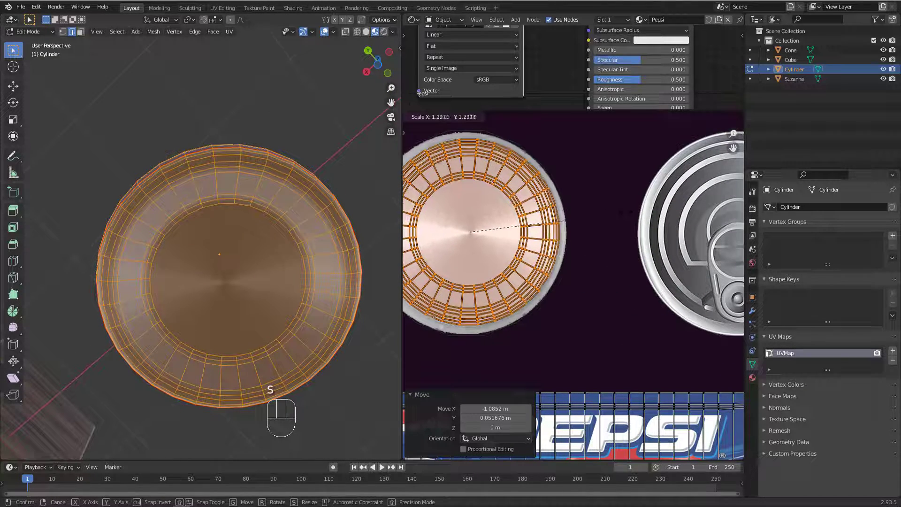
click(643, 211)
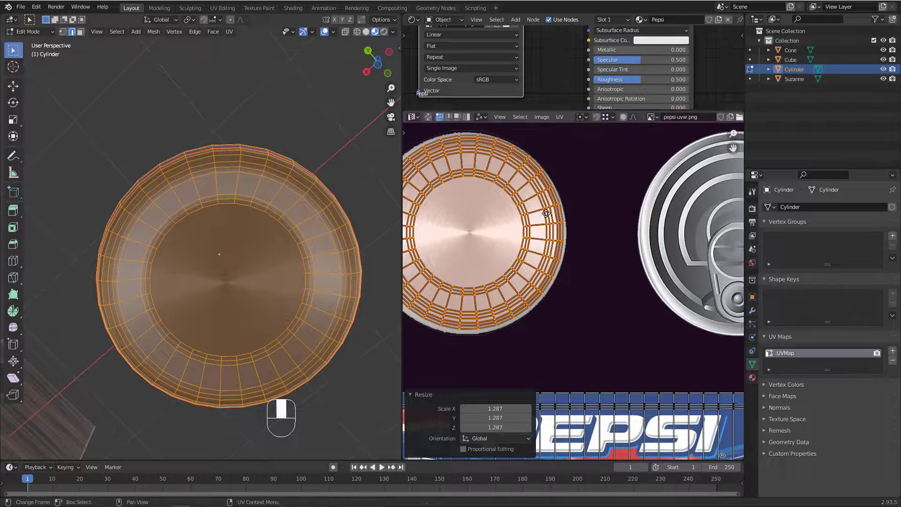
scroll(547, 214, up, 4)
middle_drag(539, 211, 576, 235)
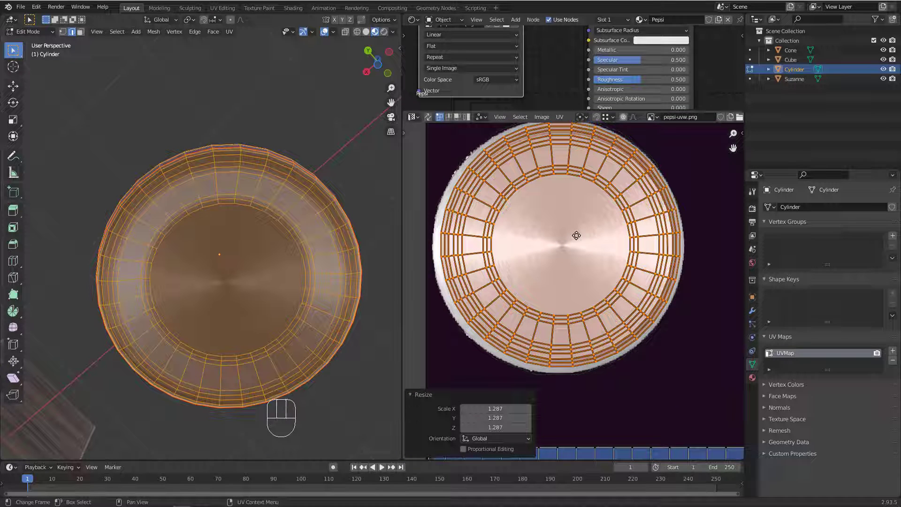
key(g)
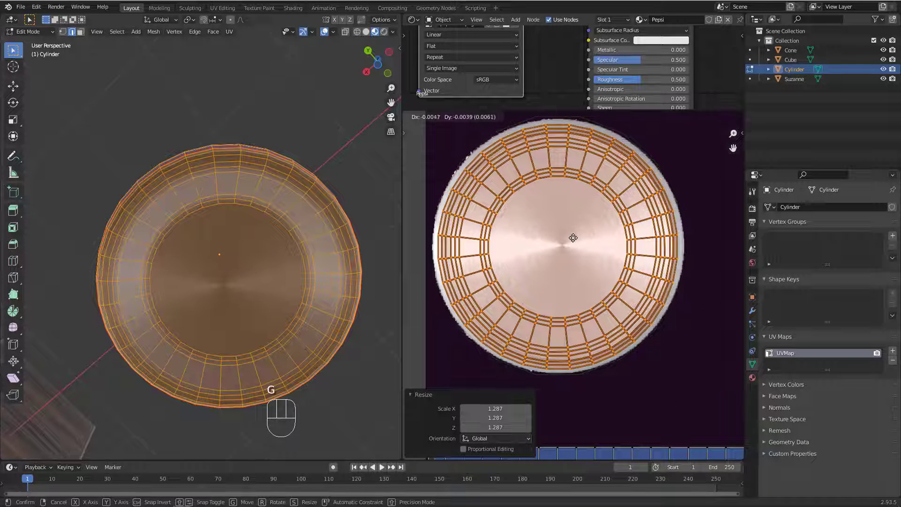
click(572, 237)
key(s)
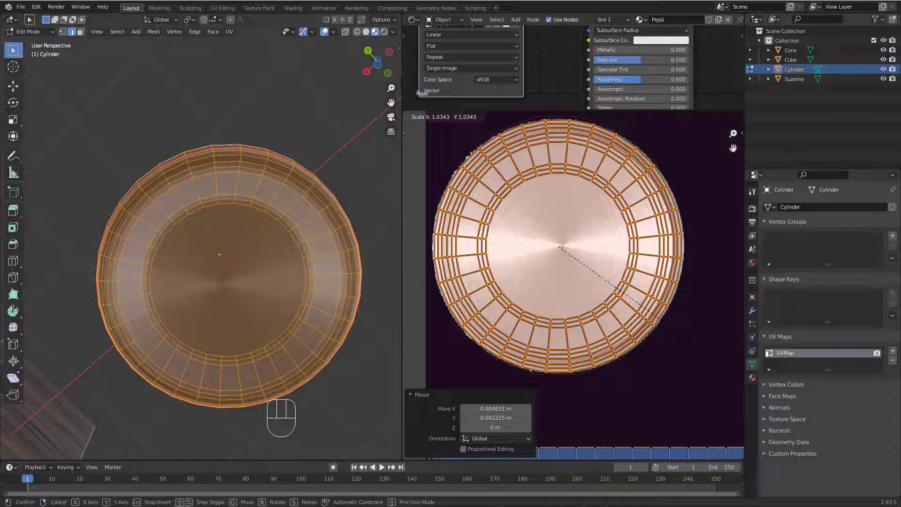
click(656, 323)
Select the remaining parked round UV island and move it onto the pull-tab lid image, checking it on the can's top.
middle_drag(186, 234, 251, 176)
key(Tab)
scroll(519, 224, down, 7)
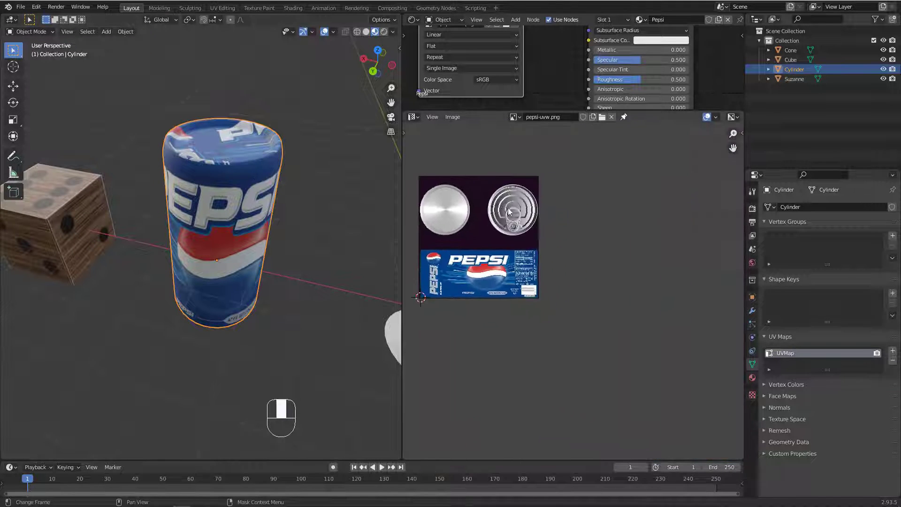
key(Tab)
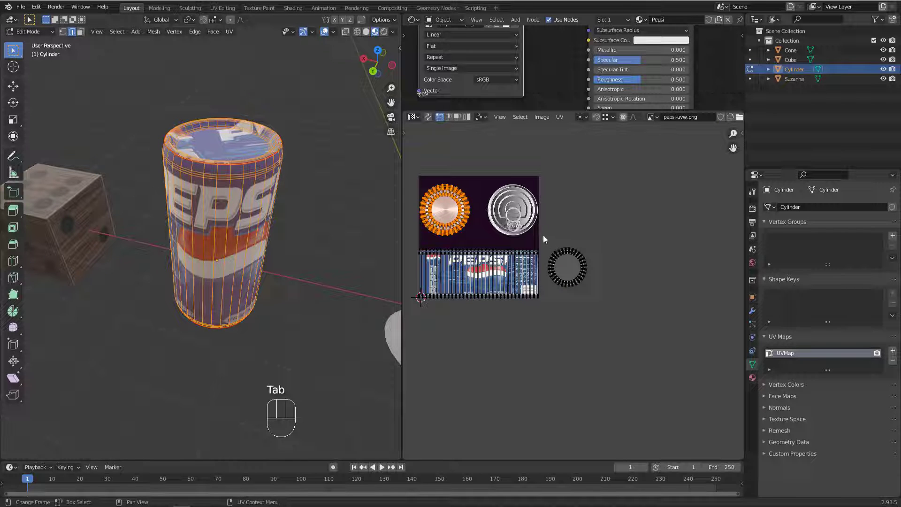
drag(607, 306, 607, 306)
scroll(567, 273, up, 3)
key(g)
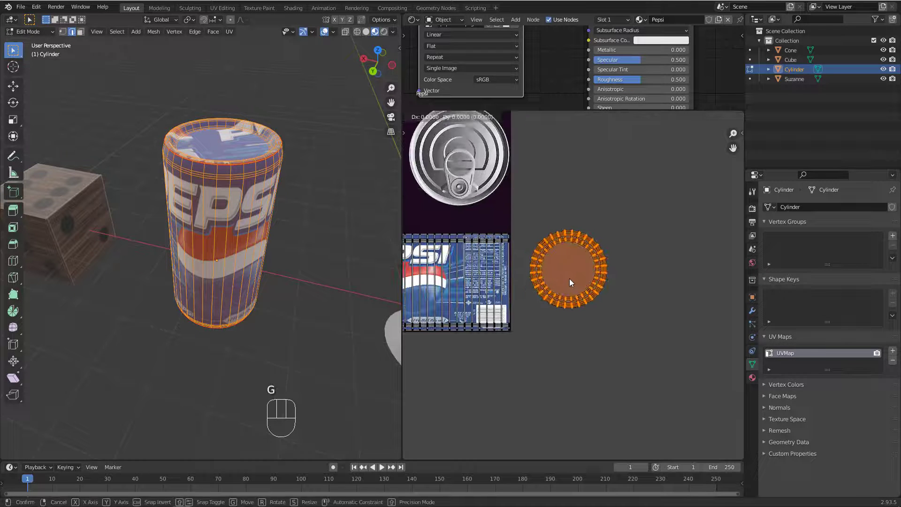
click(461, 161)
middle_drag(216, 220, 206, 162)
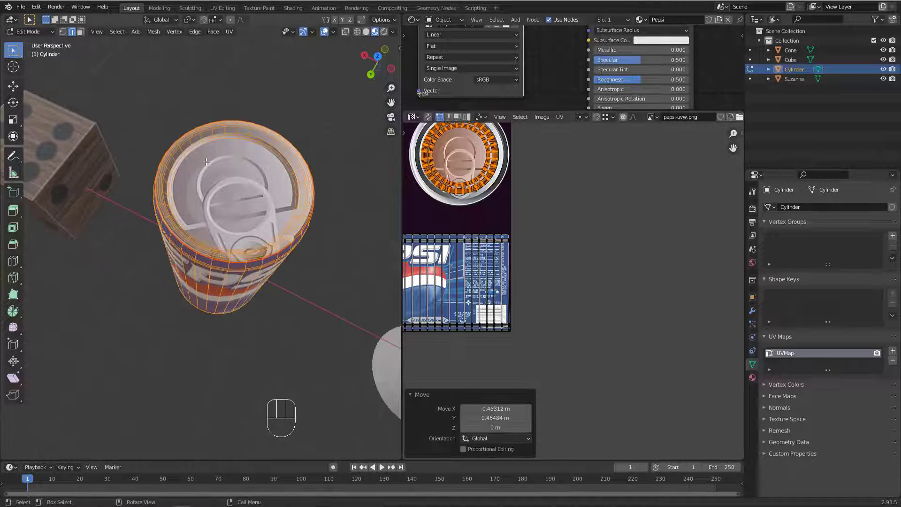
Scale the lid UV island by about 1.313 and nudge it to align with the rim of the pull-tab lid image.
scroll(206, 161, up, 2)
scroll(656, 272, up, 3)
key(s)
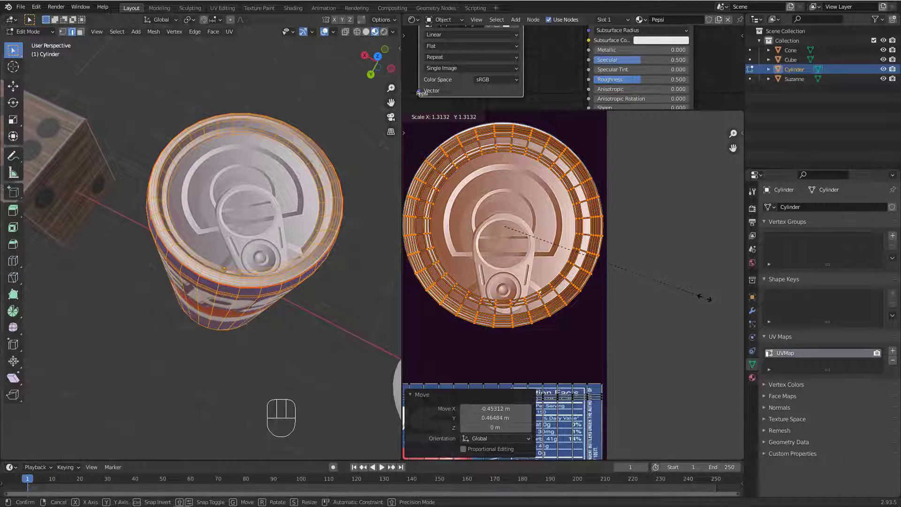
click(704, 297)
scroll(522, 210, up, 5)
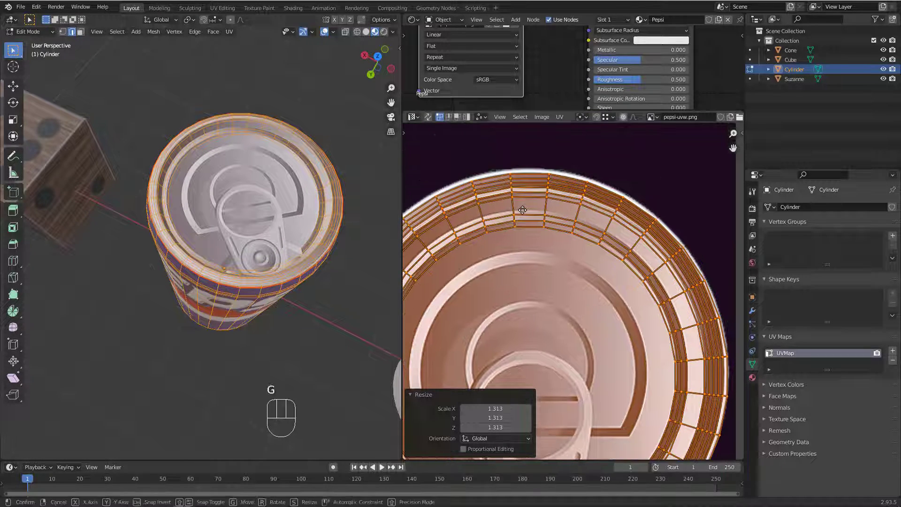
scroll(522, 210, down, 2)
click(522, 209)
scroll(550, 239, down, 3)
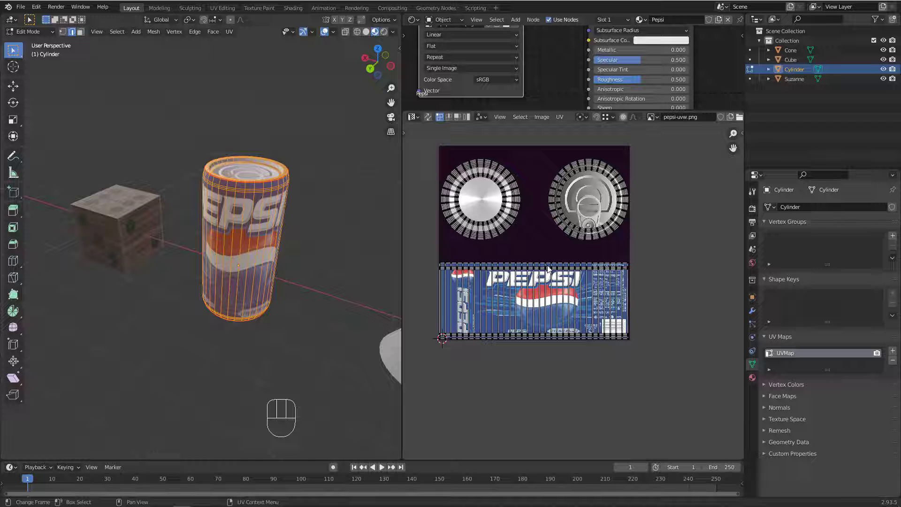
Inspect the textured can's lid and label in Object Mode, along with the other objects in the scene.
key(Tab)
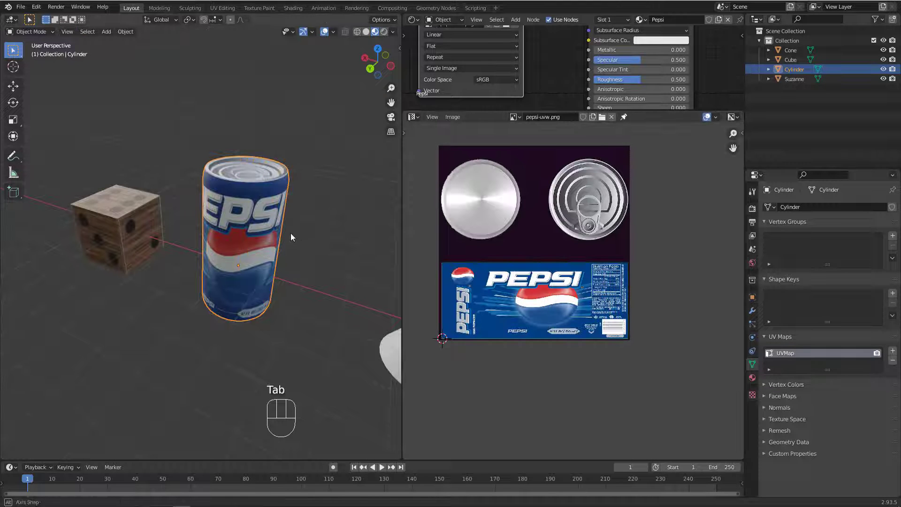
middle_drag(291, 233, 240, 284)
scroll(223, 258, up, 3)
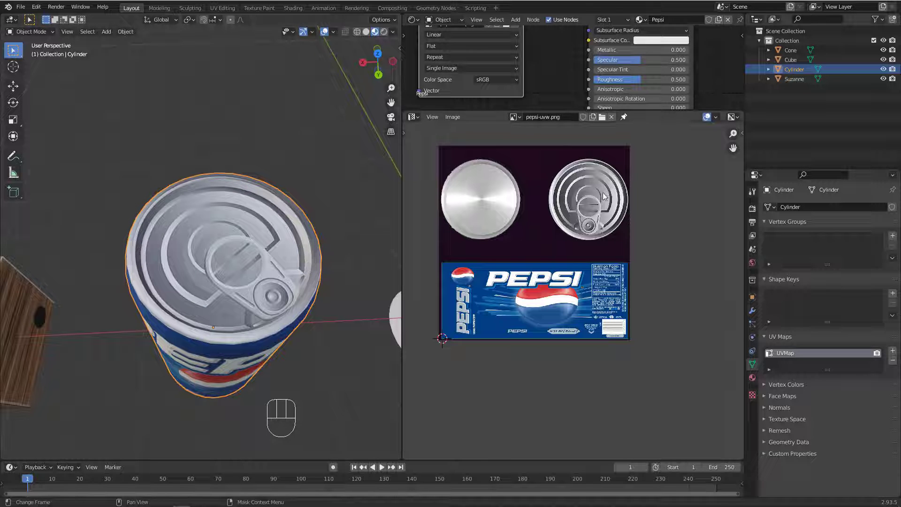
middle_drag(264, 302, 279, 286)
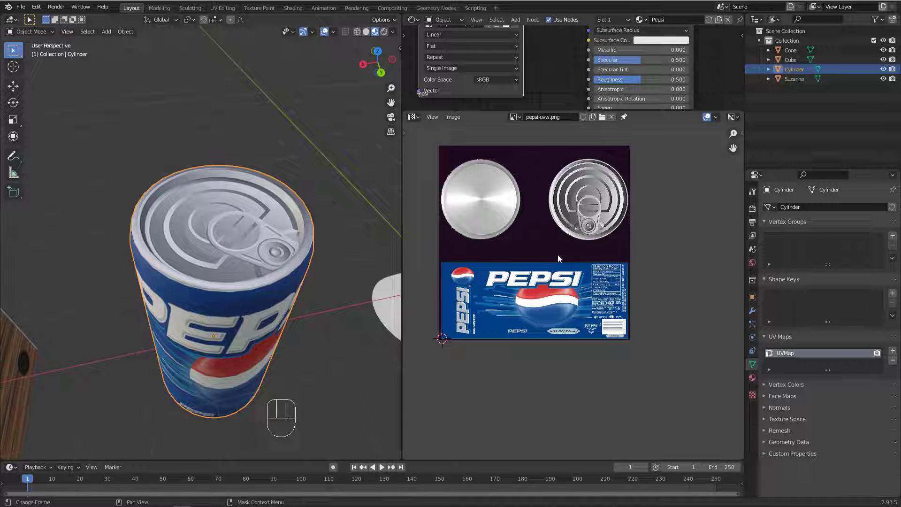
middle_drag(240, 271, 282, 277)
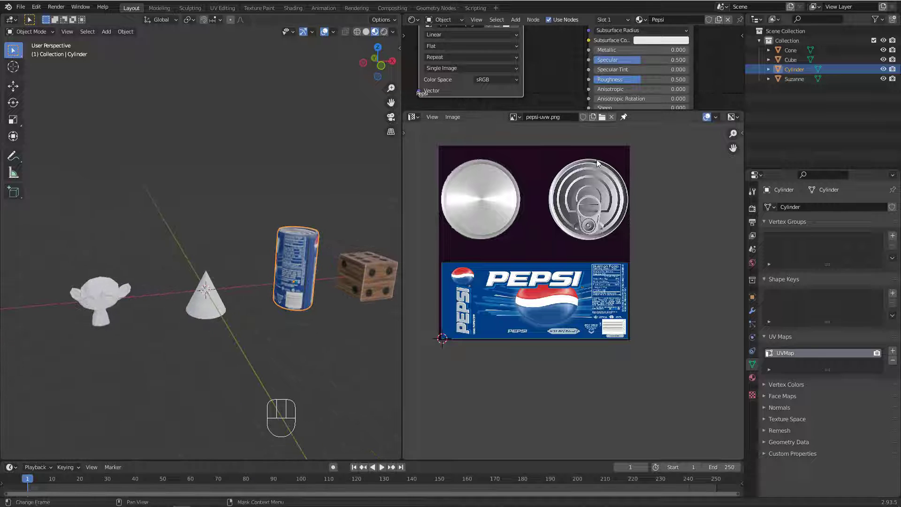
Unlink pepsi-uvw.png from the image editor, leaving the empty UV grid centered and the scene objects in view.
click(612, 118)
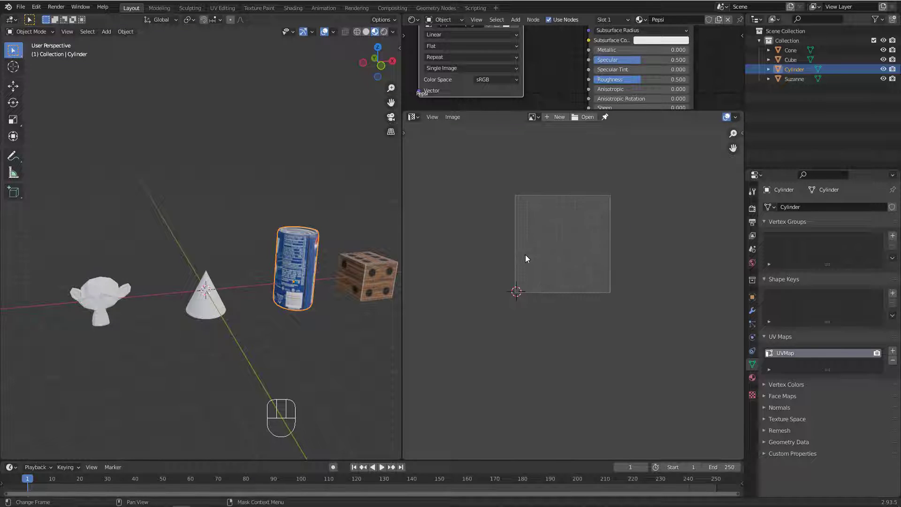
scroll(525, 256, up, 2)
middle_drag(588, 242, 580, 284)
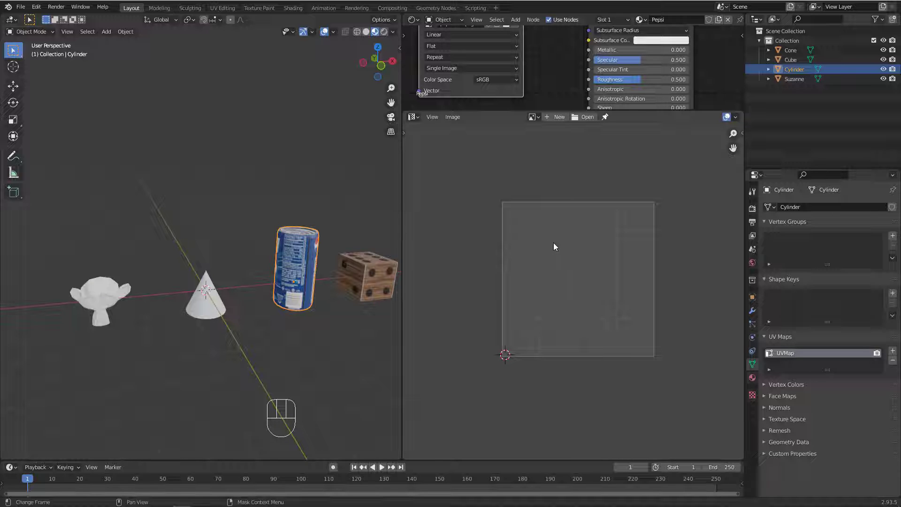
middle_drag(243, 263, 251, 283)
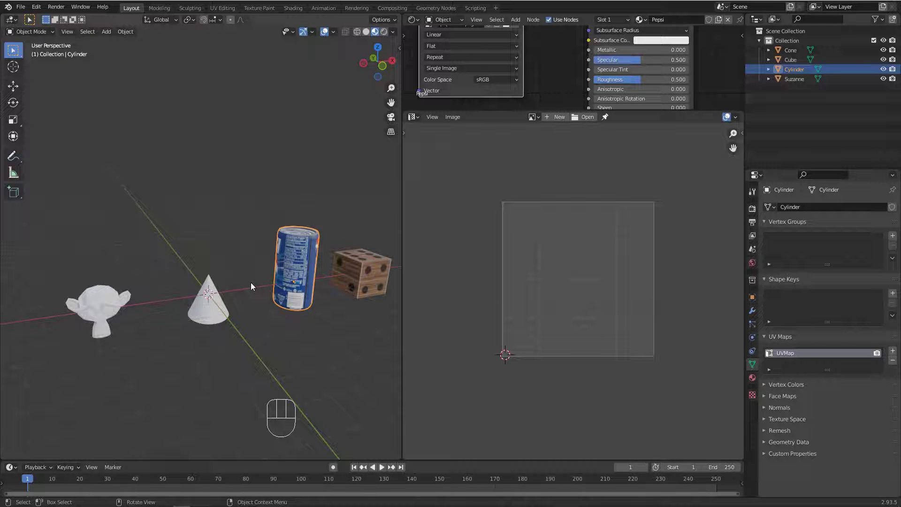